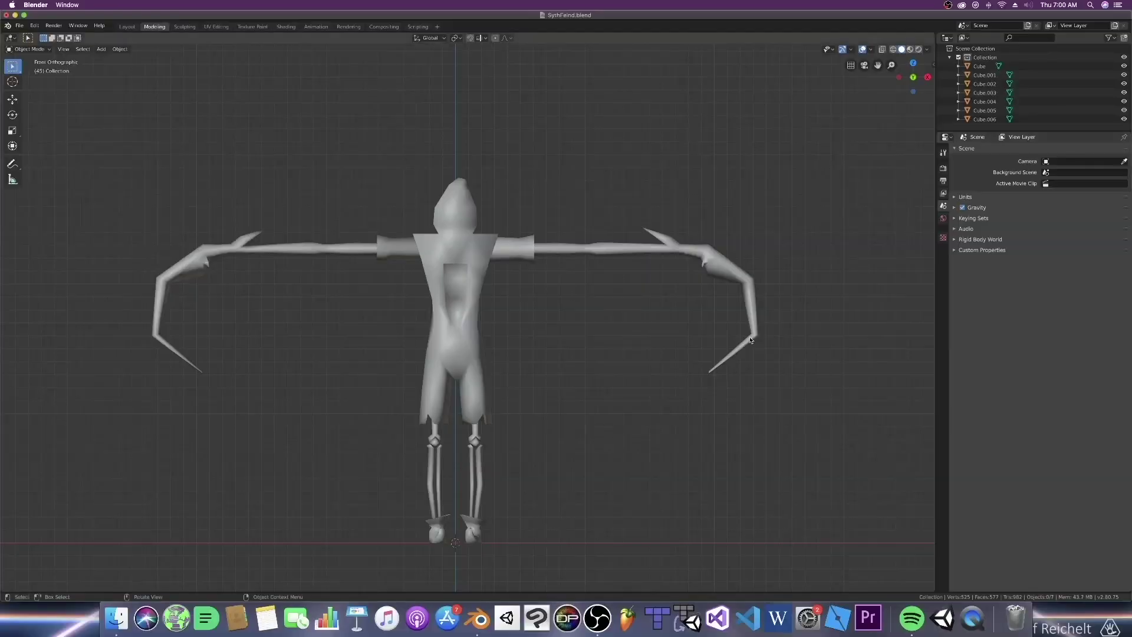
Step: Preview the character with its textures, and return to solid shading
{"action": "key", "text": "z"}
{"action": "left_click", "coordinate": [625, 508]}
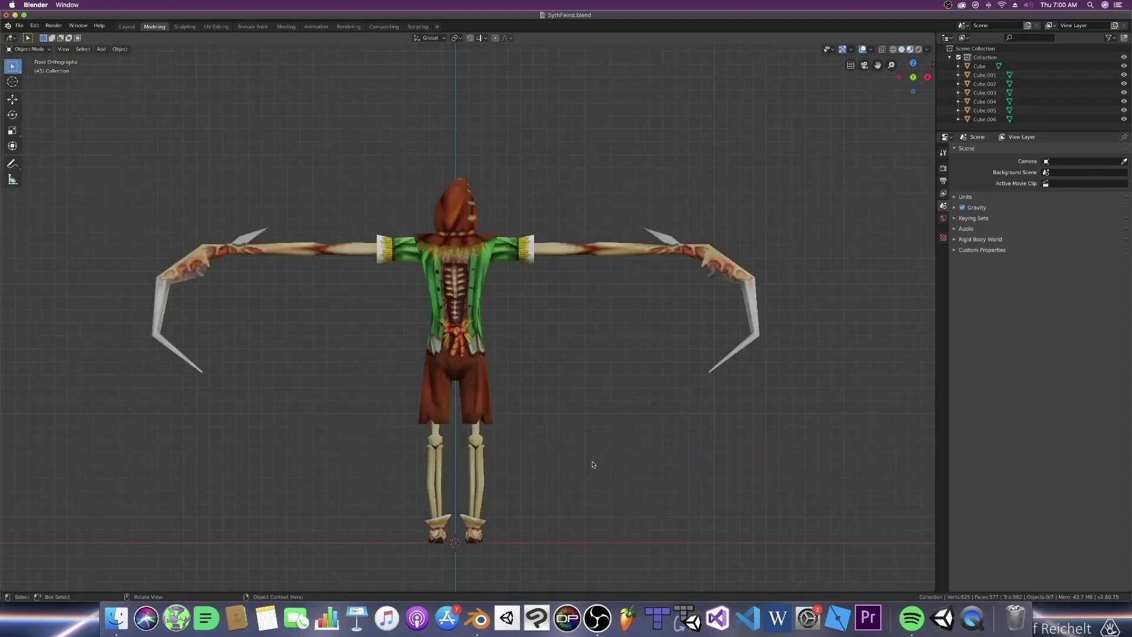
{"action": "middle_click_drag", "start_coordinate": [592, 465], "coordinate": [633, 465]}
{"action": "key", "text": "KP_1"}
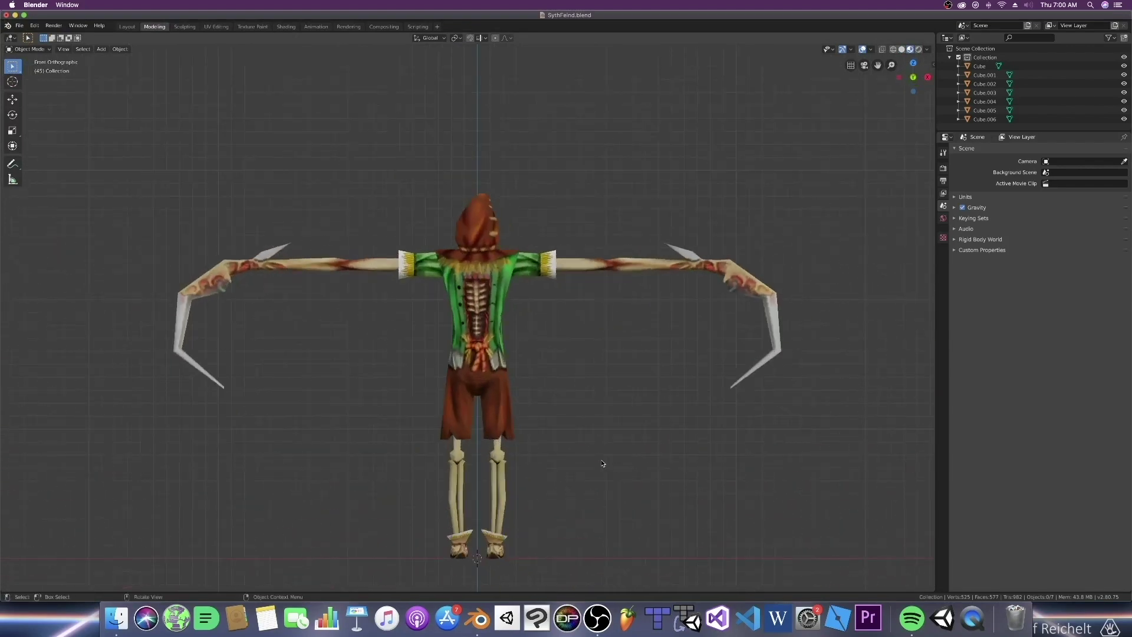
{"action": "left_click", "coordinate": [604, 273]}
{"action": "key", "text": "z"}
{"action": "middle_click_drag", "start_coordinate": [740, 307], "coordinate": [601, 380]}
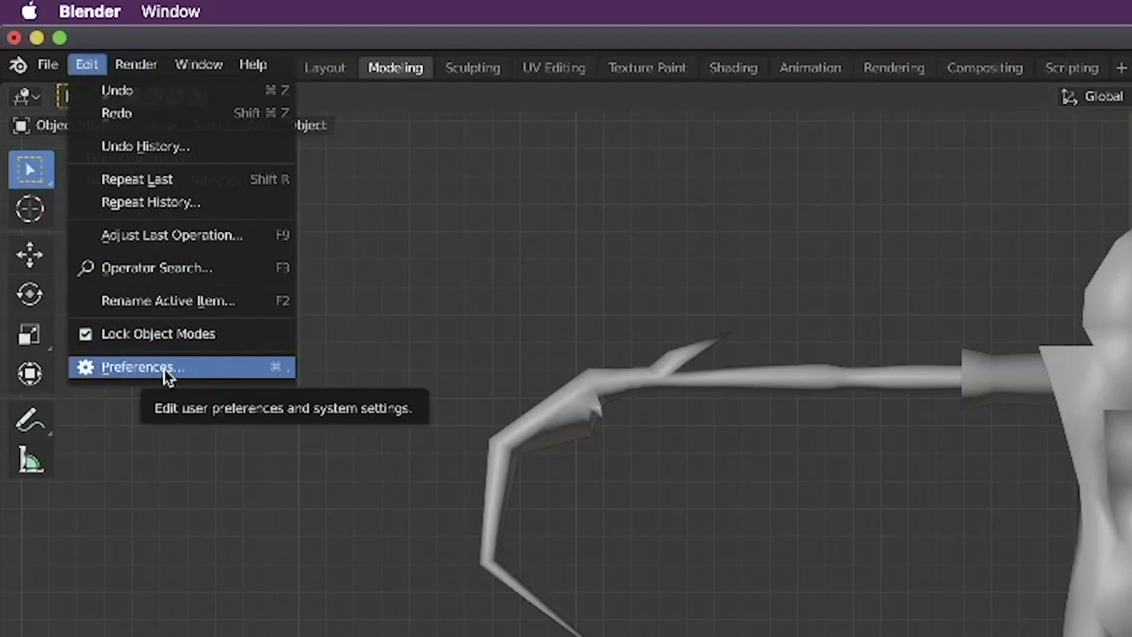
Step: Search the add-ons in Preferences for "rig" and enable Rigging: Rigify
{"action": "left_click", "coordinate": [165, 369]}
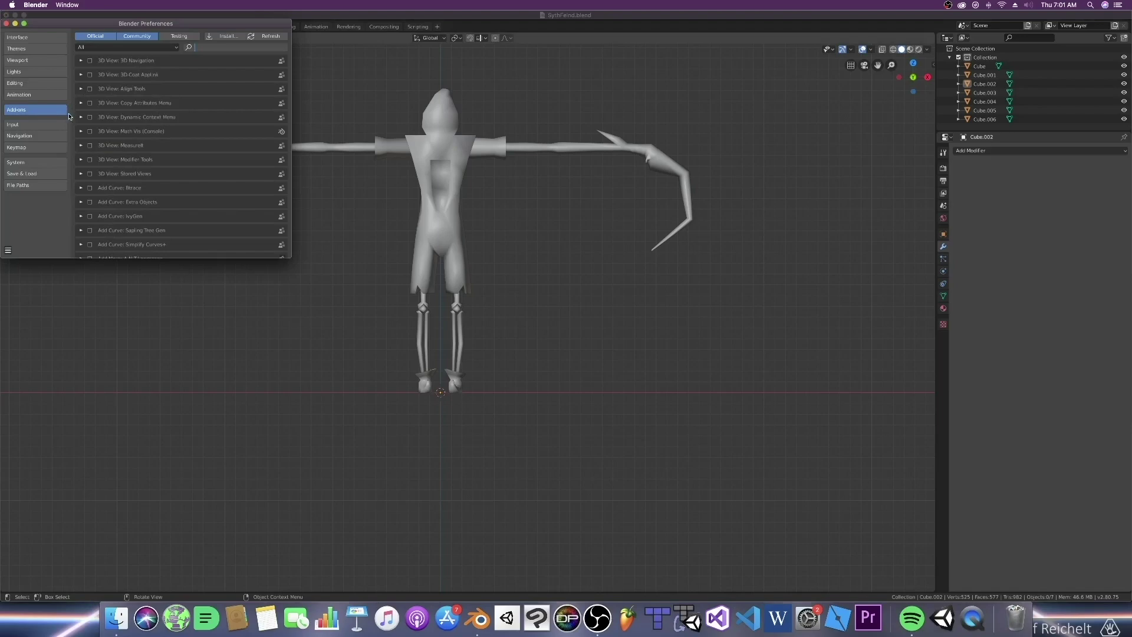
{"action": "left_click", "coordinate": [34, 108]}
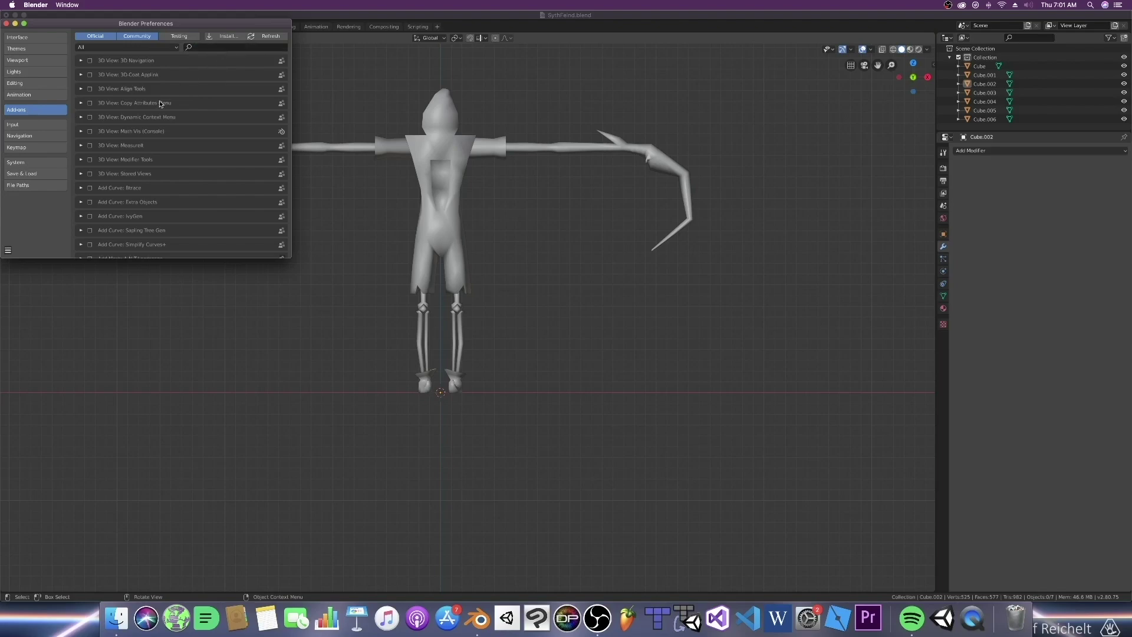
{"action": "left_click", "coordinate": [224, 49]}
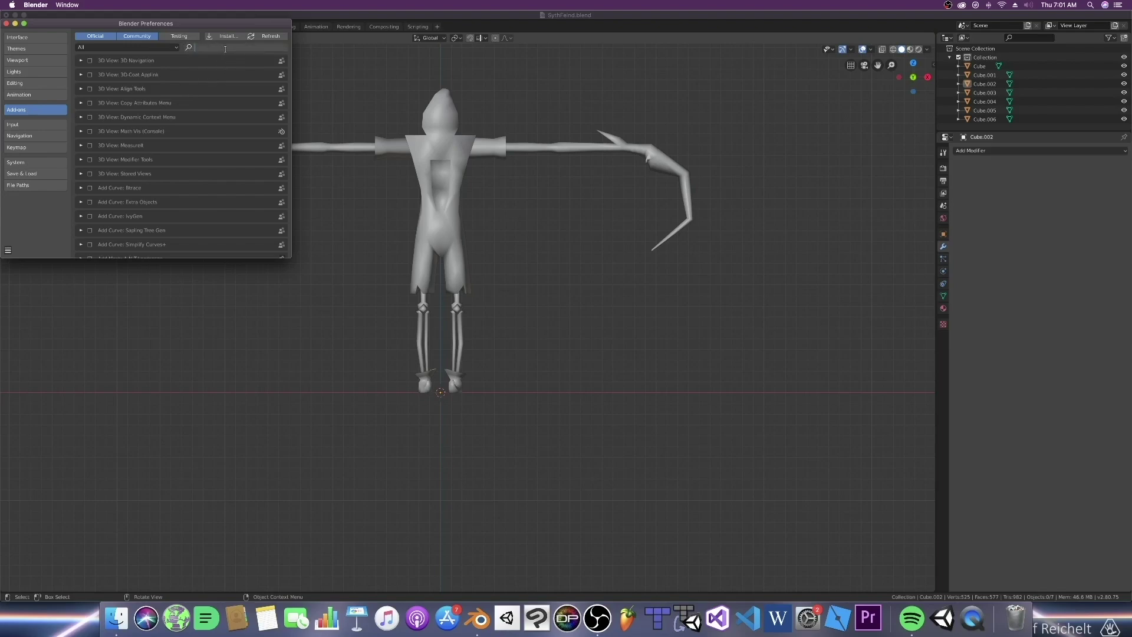
{"action": "type", "text": "rig"}
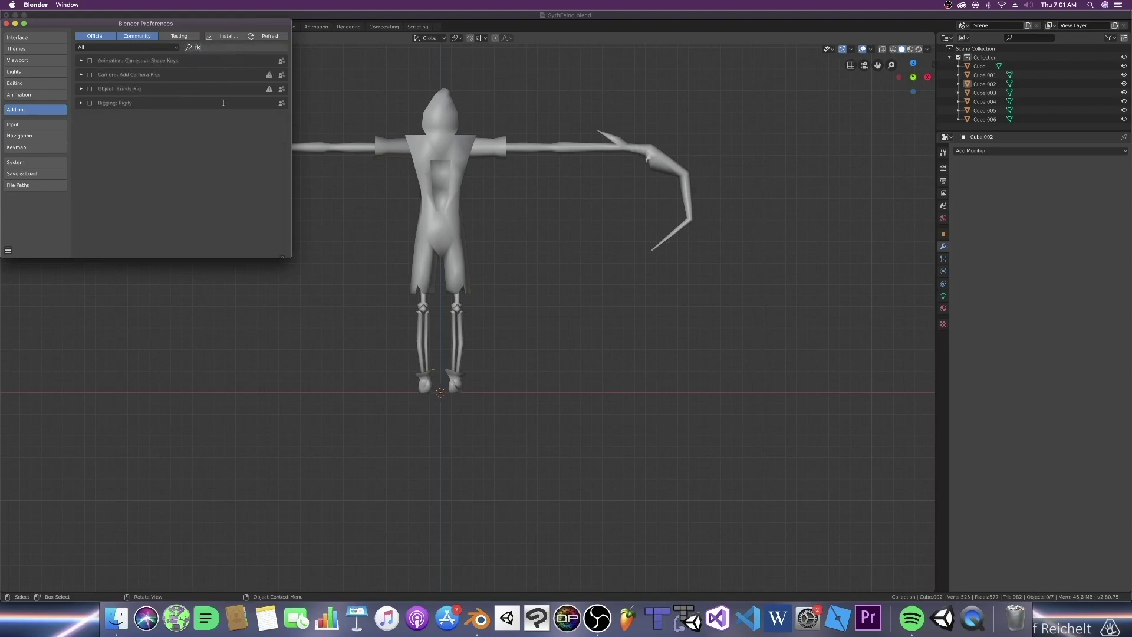
{"action": "left_click", "coordinate": [91, 106]}
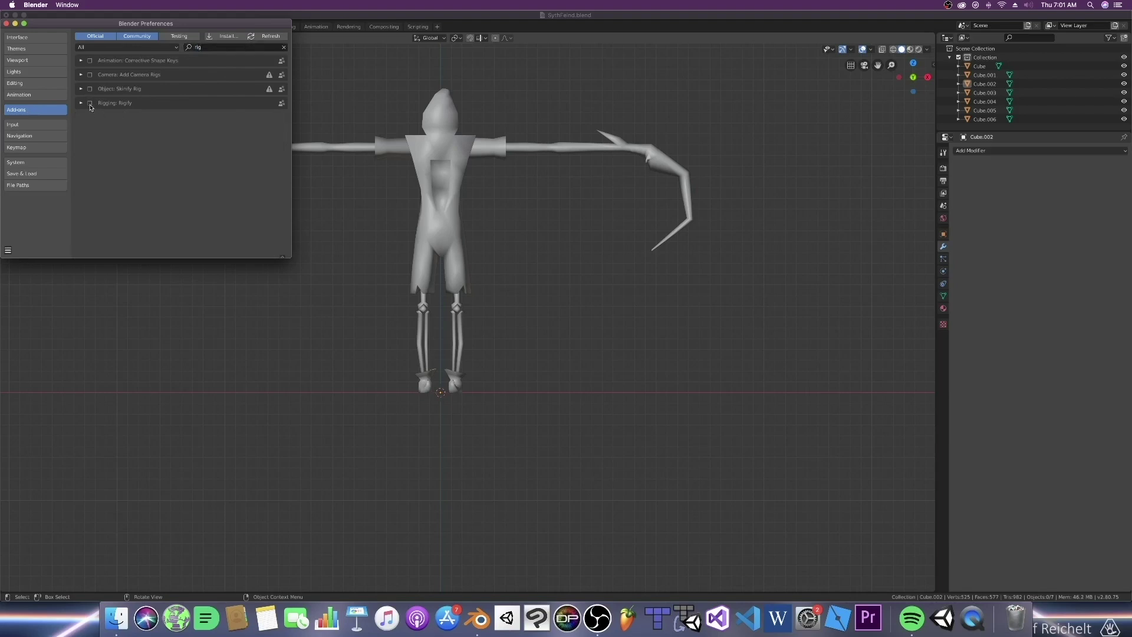
{"action": "left_click", "coordinate": [90, 104]}
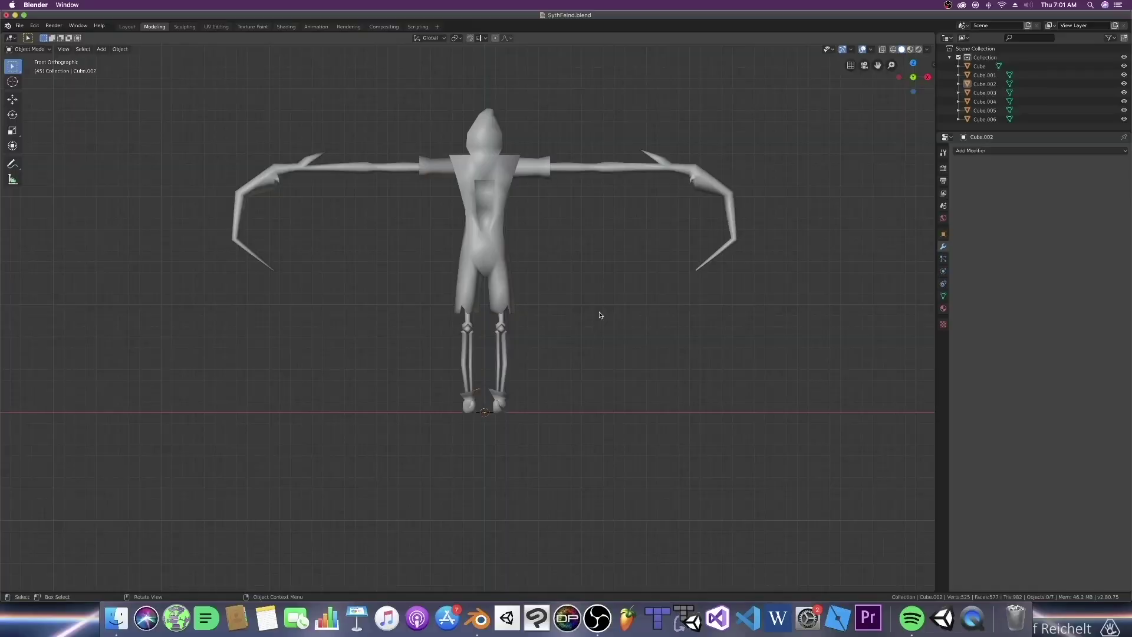
Step: Add a Basic Human (Meta-Rig) armature to the scene
{"action": "key", "text": "shift+a"}
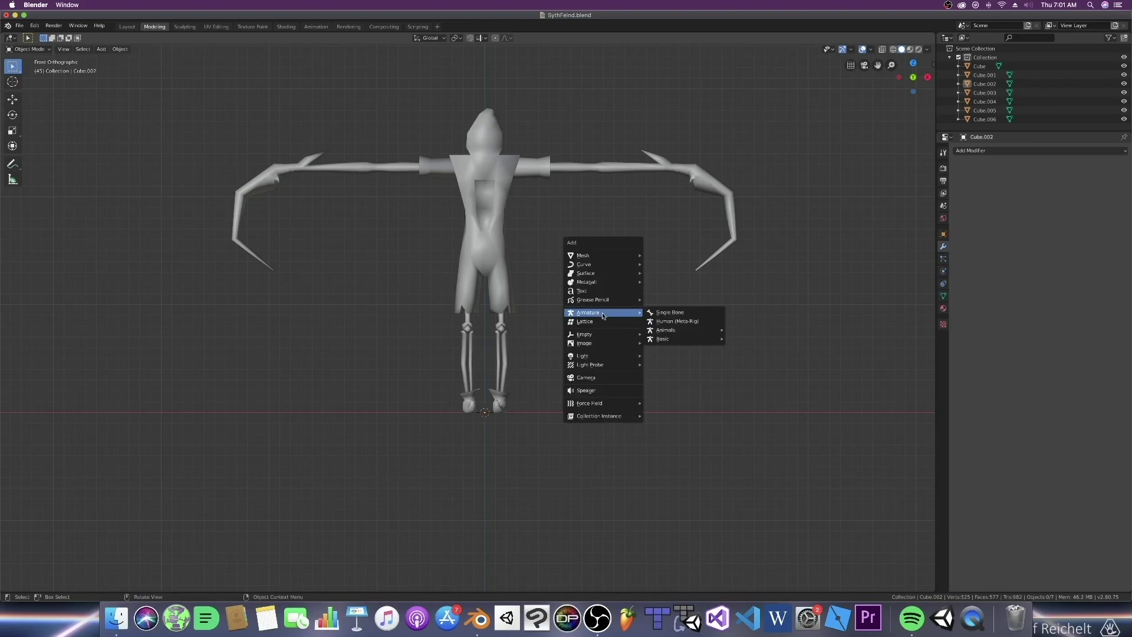
{"action": "mouse_move", "coordinate": [679, 340]}
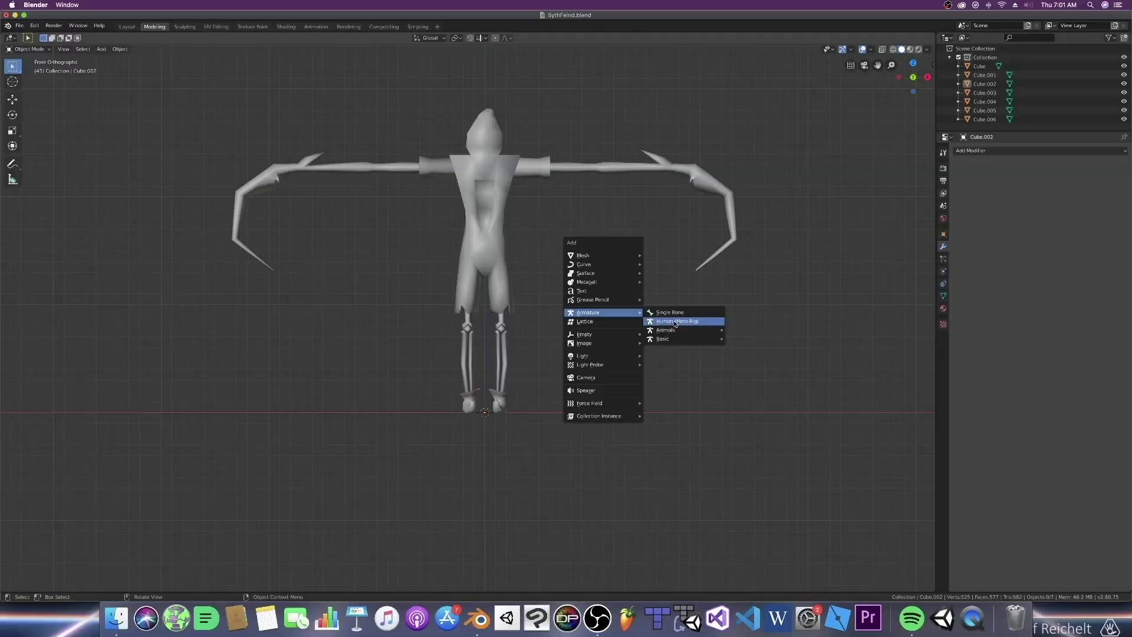
{"action": "mouse_move", "coordinate": [676, 340]}
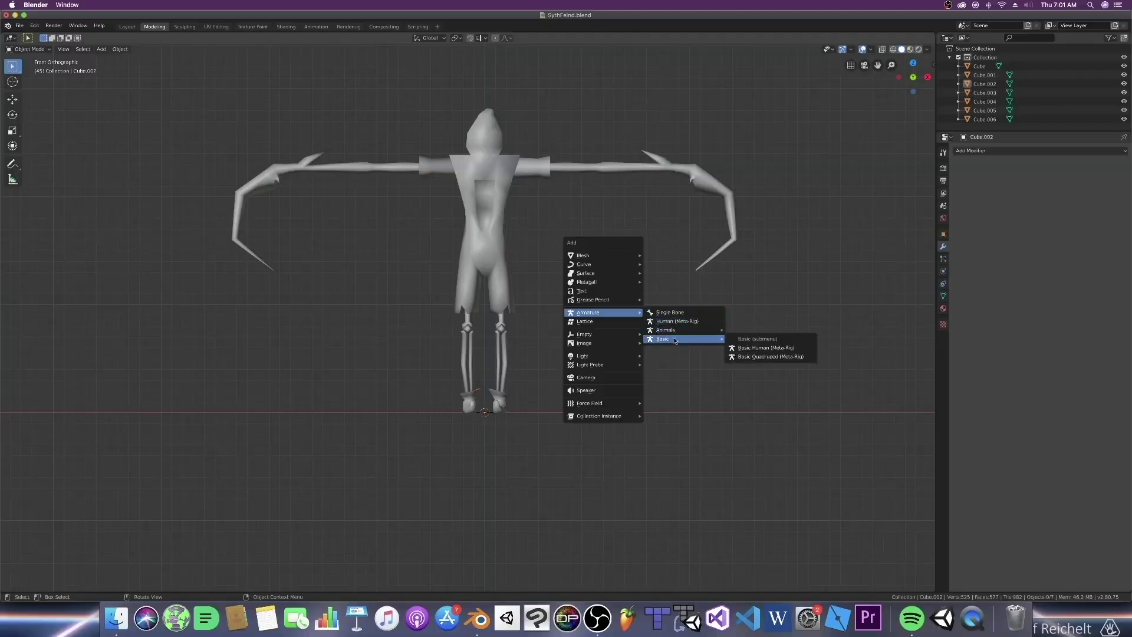
{"action": "left_click", "coordinate": [757, 352]}
{"action": "scroll", "coordinate": [660, 341], "scroll_direction": "up", "scroll_amount": 2}
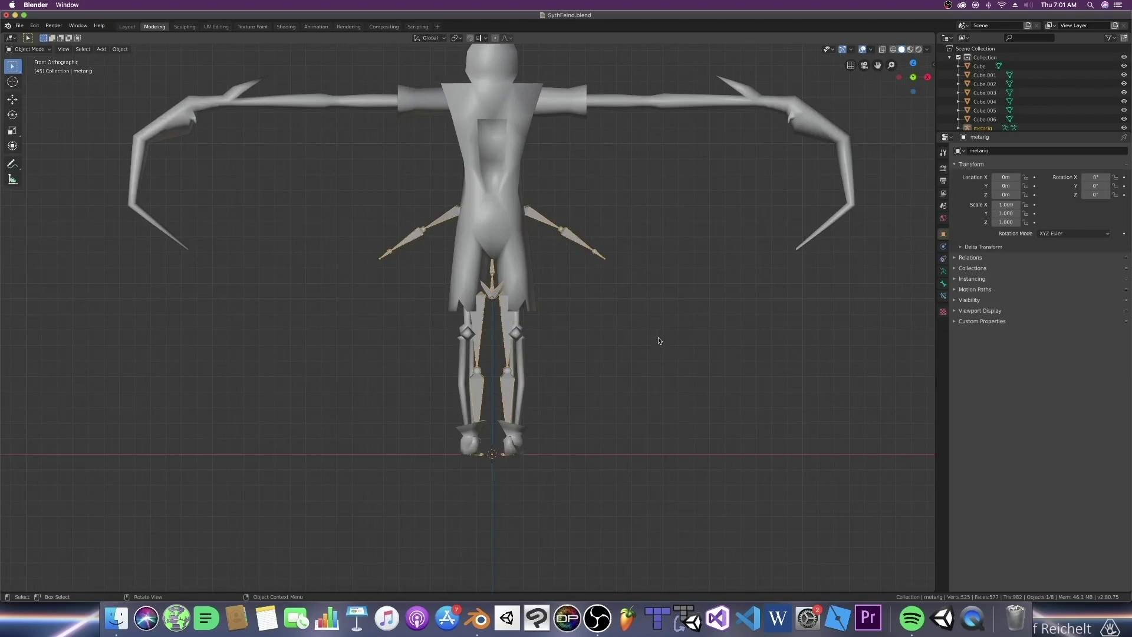
Step: Show the scene in wireframe and check how the meta-rig sits inside the character
{"action": "mouse_move", "coordinate": [660, 341]}
{"action": "middle_mouse_down"}
{"action": "mouse_move", "coordinate": [607, 341]}
{"action": "mouse_move", "coordinate": [662, 340]}
{"action": "middle_mouse_up"}
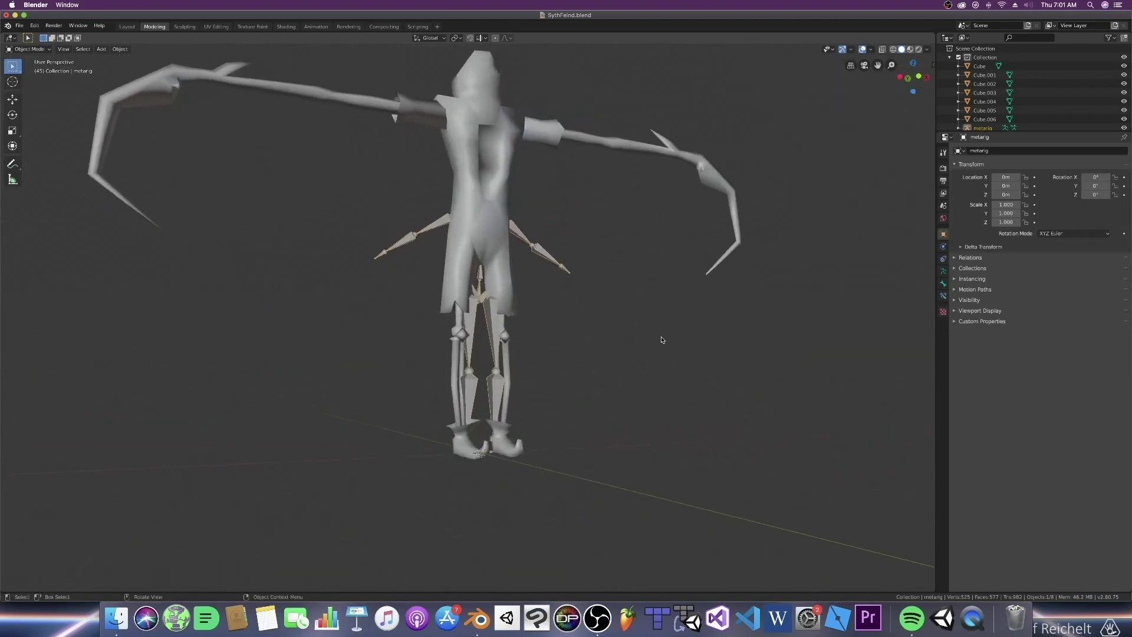
{"action": "key", "text": "KP_1"}
{"action": "key", "text": "z"}
{"action": "left_click", "coordinate": [597, 338]}
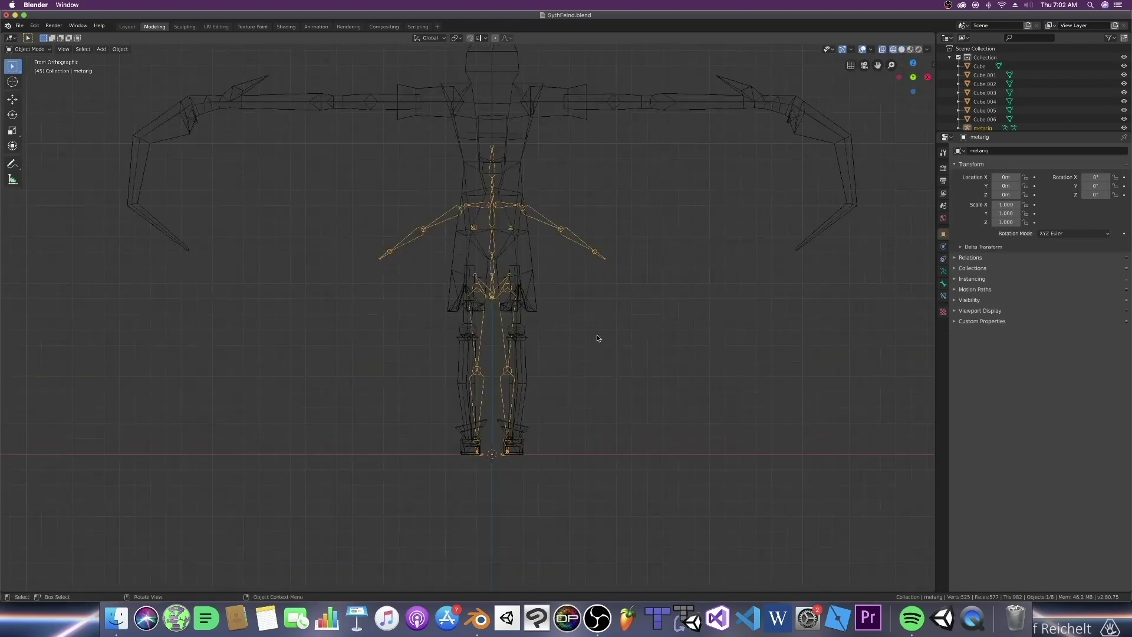
{"action": "middle_click_drag", "start_coordinate": [584, 342], "coordinate": [538, 211]}
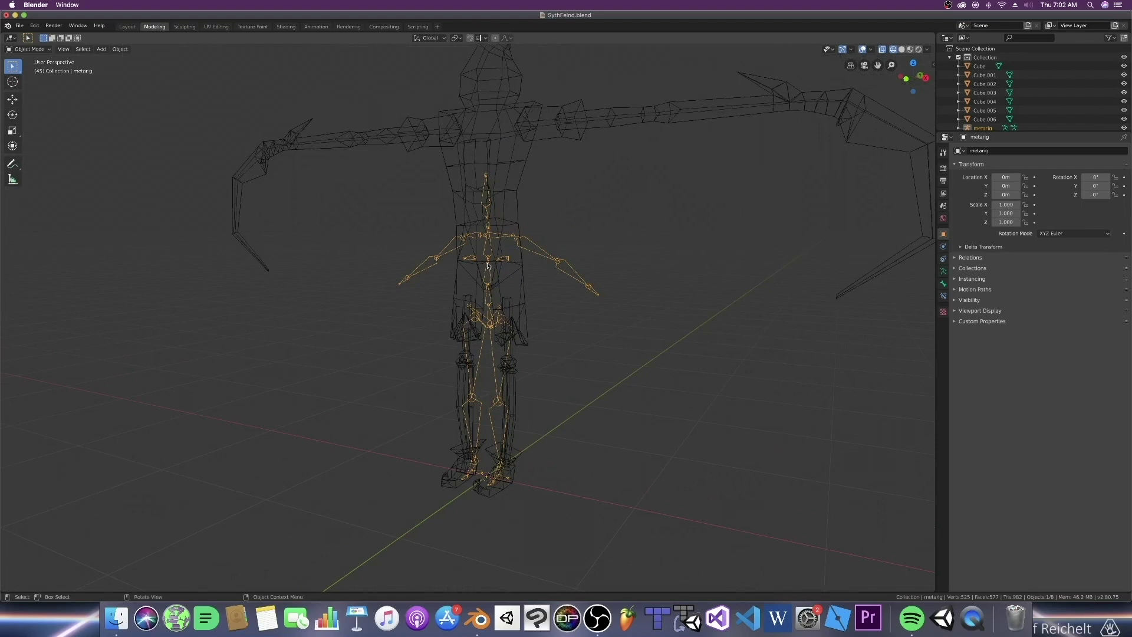
Step: Select the metarig in front view and switch it to Edit Mode
{"action": "key", "text": "KP_1"}
{"action": "left_click", "coordinate": [554, 311]}
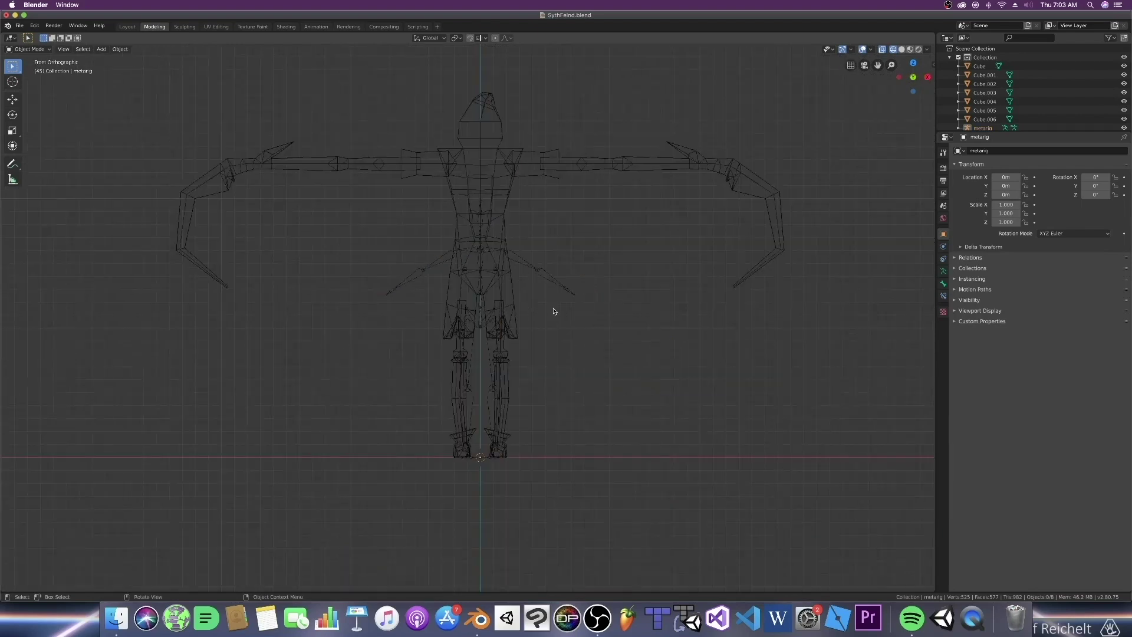
{"action": "left_click", "coordinate": [557, 287]}
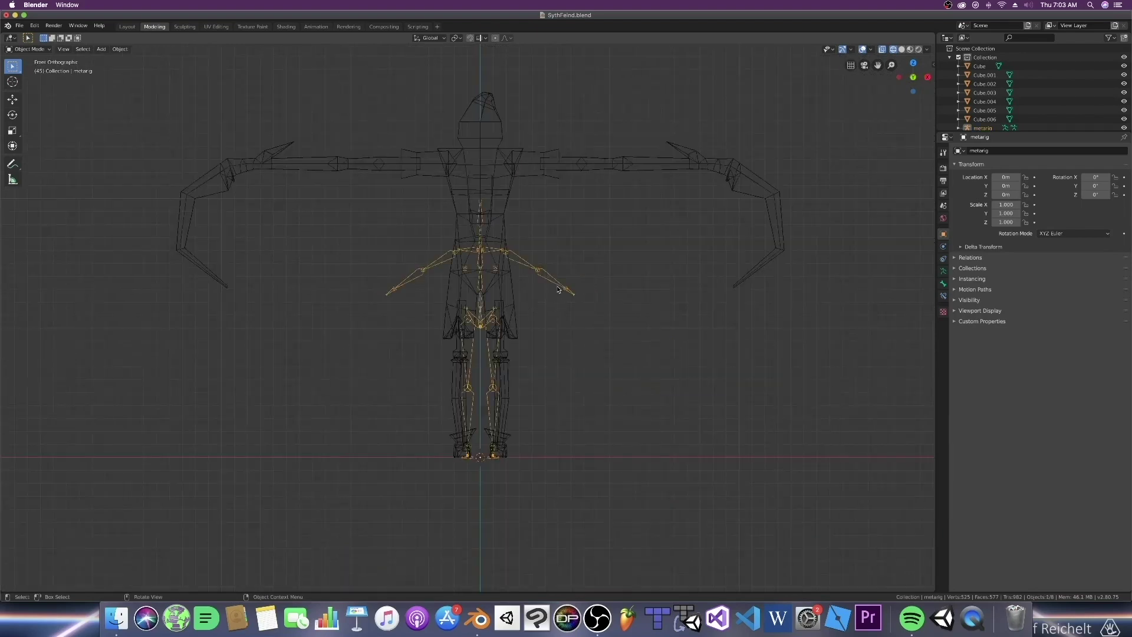
{"action": "key", "text": "Tab"}
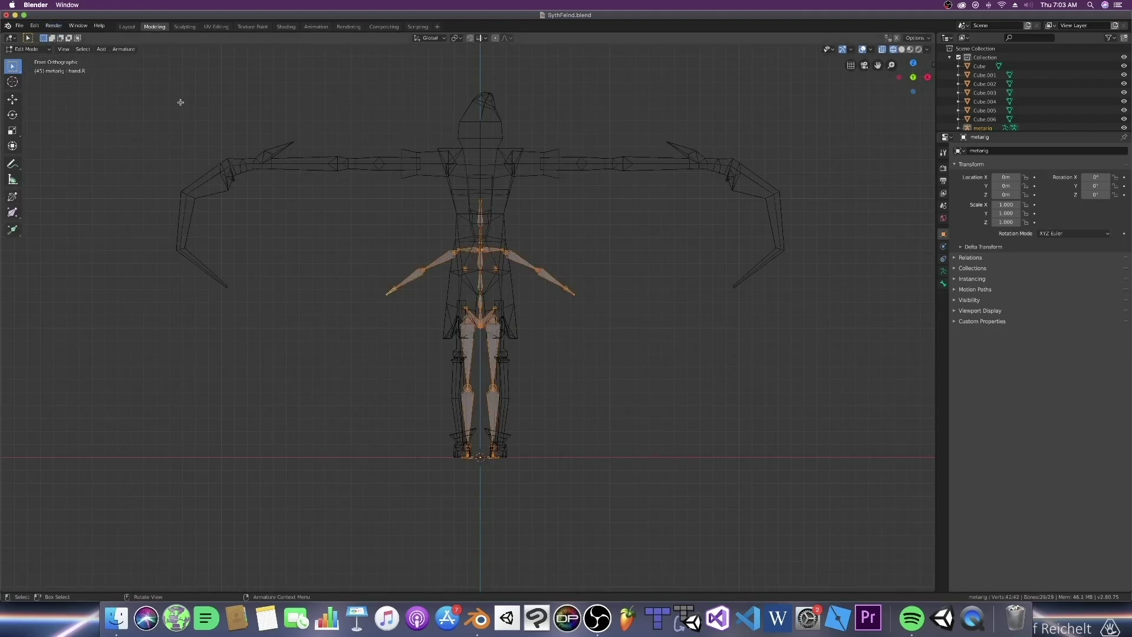
{"action": "left_click", "coordinate": [47, 57]}
{"action": "left_click", "coordinate": [28, 49]}
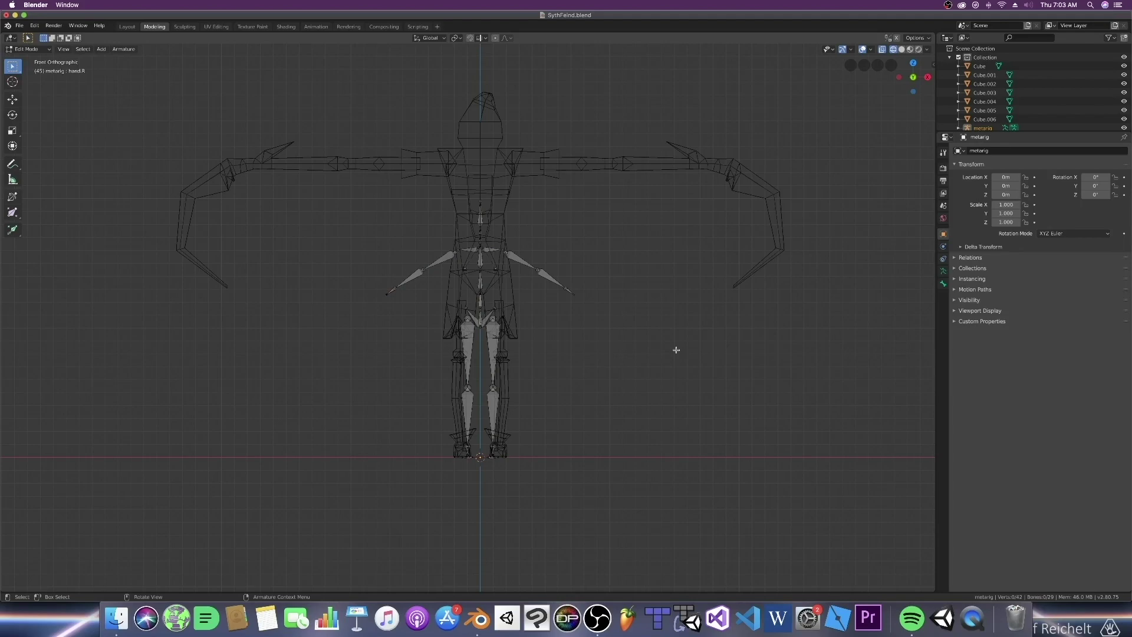
Step: Try to move the hand.L bone out to the model's hand
{"action": "scroll", "coordinate": [586, 346], "scroll_direction": "up", "scroll_amount": 5}
{"action": "scroll", "coordinate": [599, 346], "scroll_direction": "down", "scroll_amount": 3}
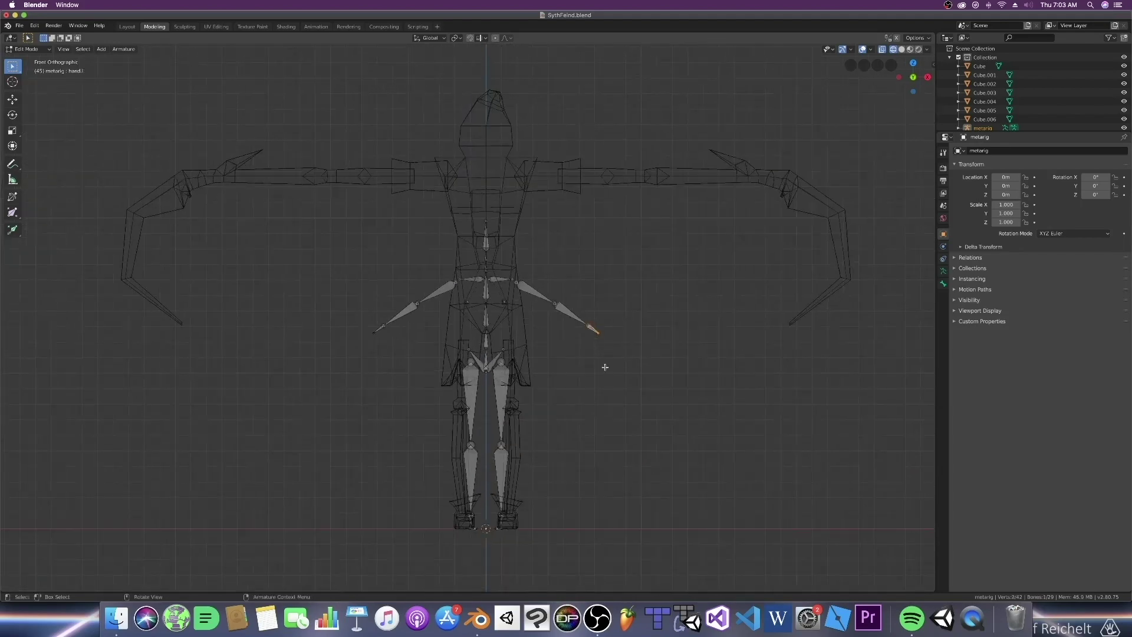
{"action": "key", "text": "g"}
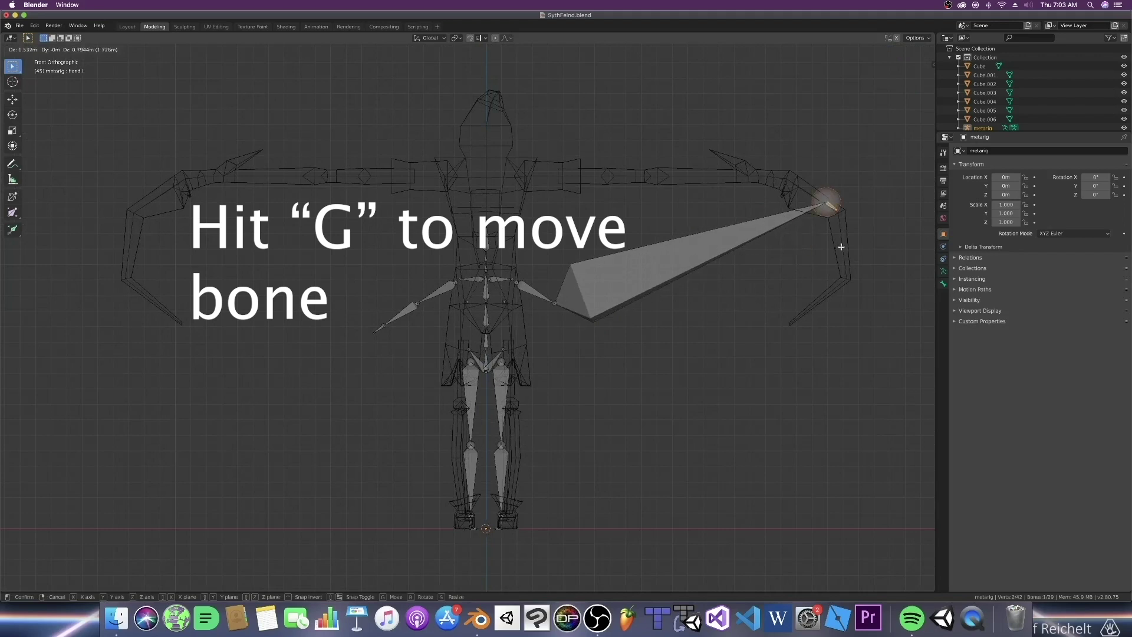
{"action": "left_click", "coordinate": [840, 249]}
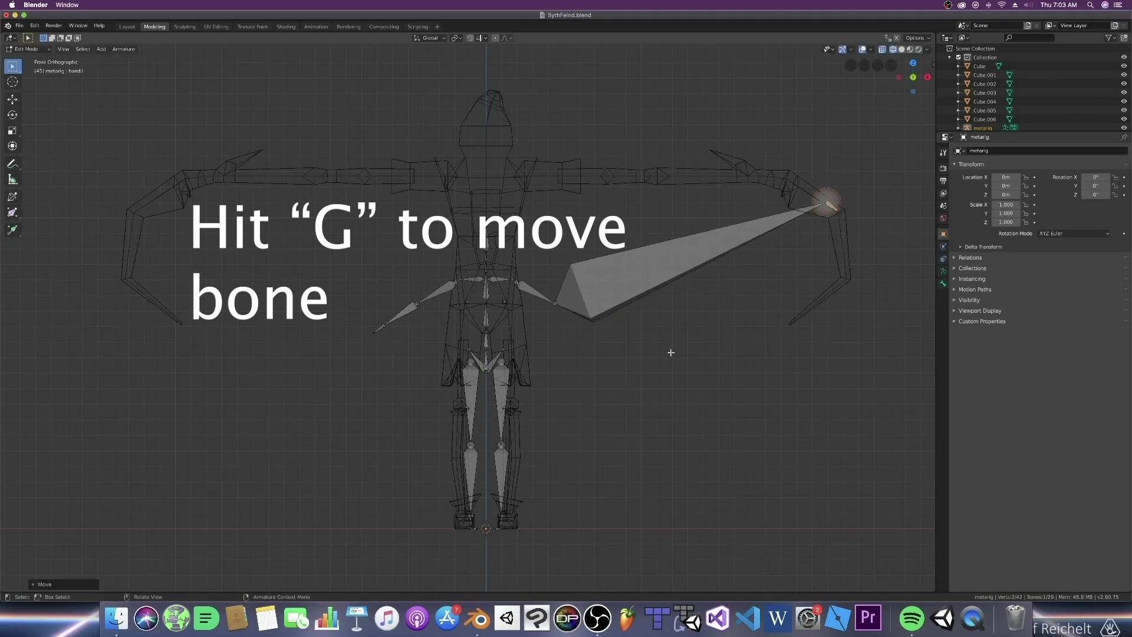
{"action": "key", "text": "ctrl+z"}
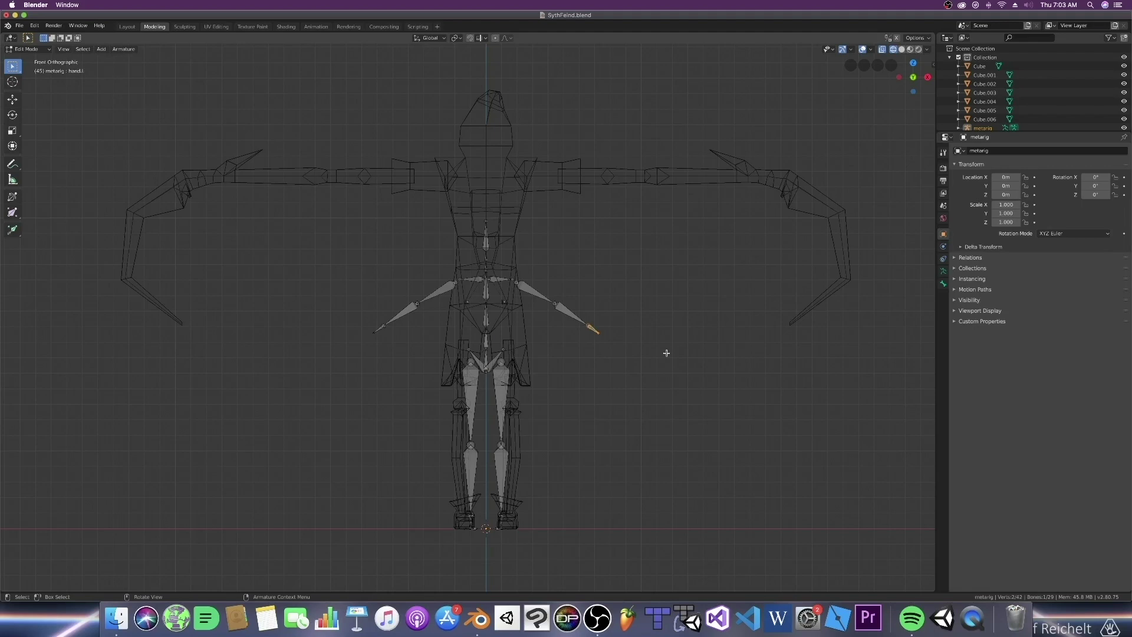
Step: Enable X-Axis Mirror in the armature editing options
{"action": "left_click", "coordinate": [933, 66]}
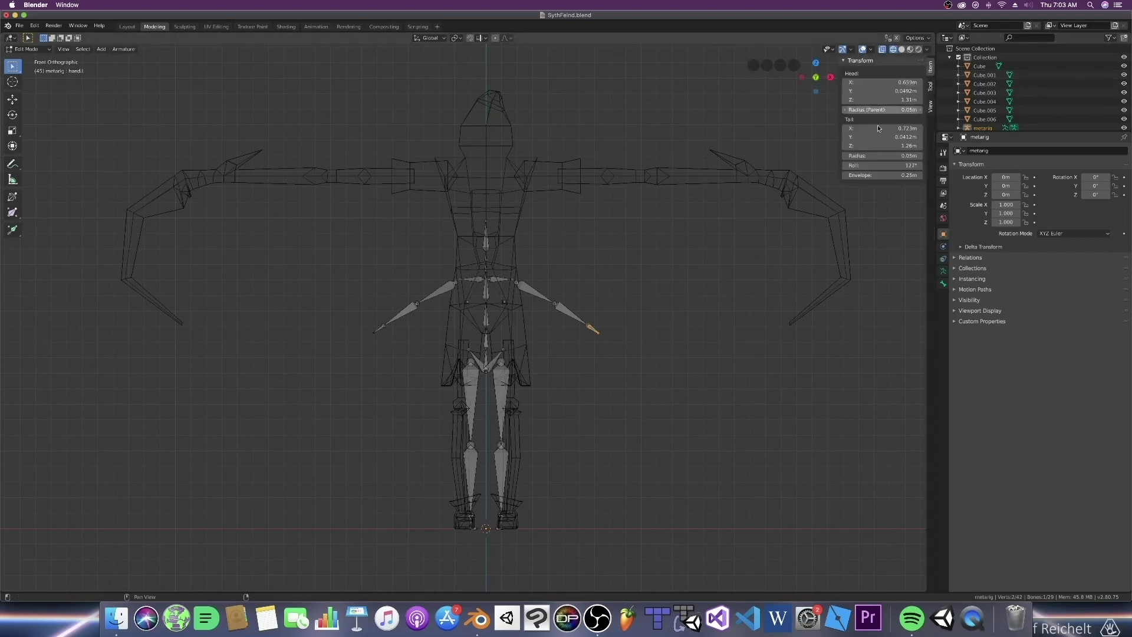
{"action": "key", "text": "n"}
{"action": "key", "text": "n"}
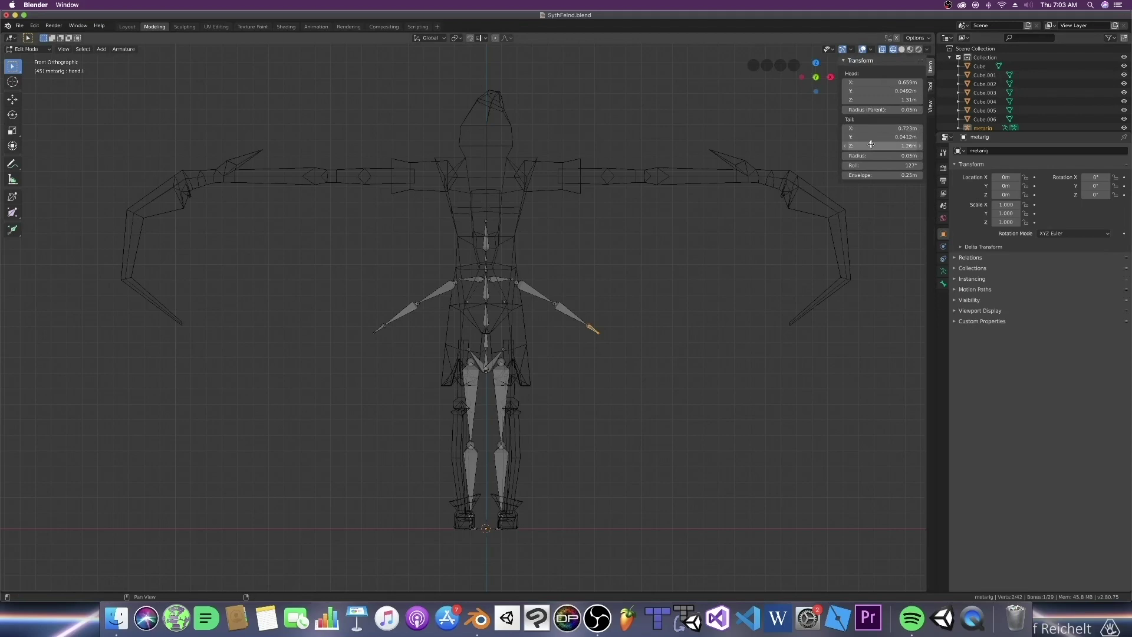
{"action": "scroll", "coordinate": [871, 144], "scroll_direction": "down", "scroll_amount": 1, "text": "ctrl"}
Step: Test the mirrored editing by moving the hand.L bone
{"action": "key", "text": "g"}
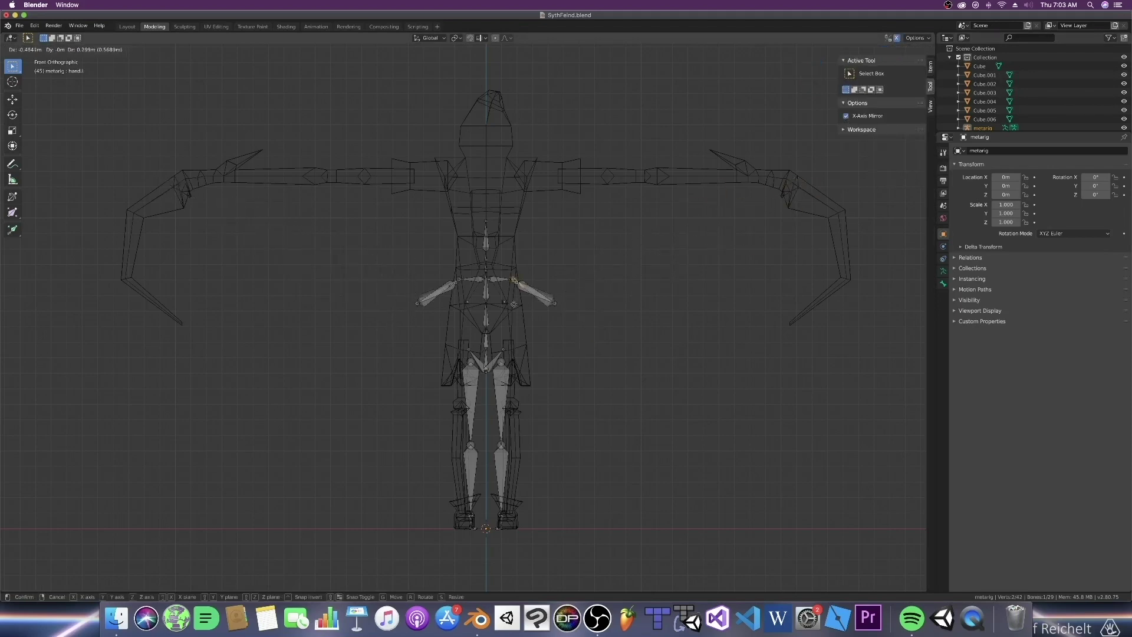
{"action": "left_click", "coordinate": [726, 285]}
{"action": "scroll", "coordinate": [624, 352], "scroll_direction": "down", "scroll_amount": 2}
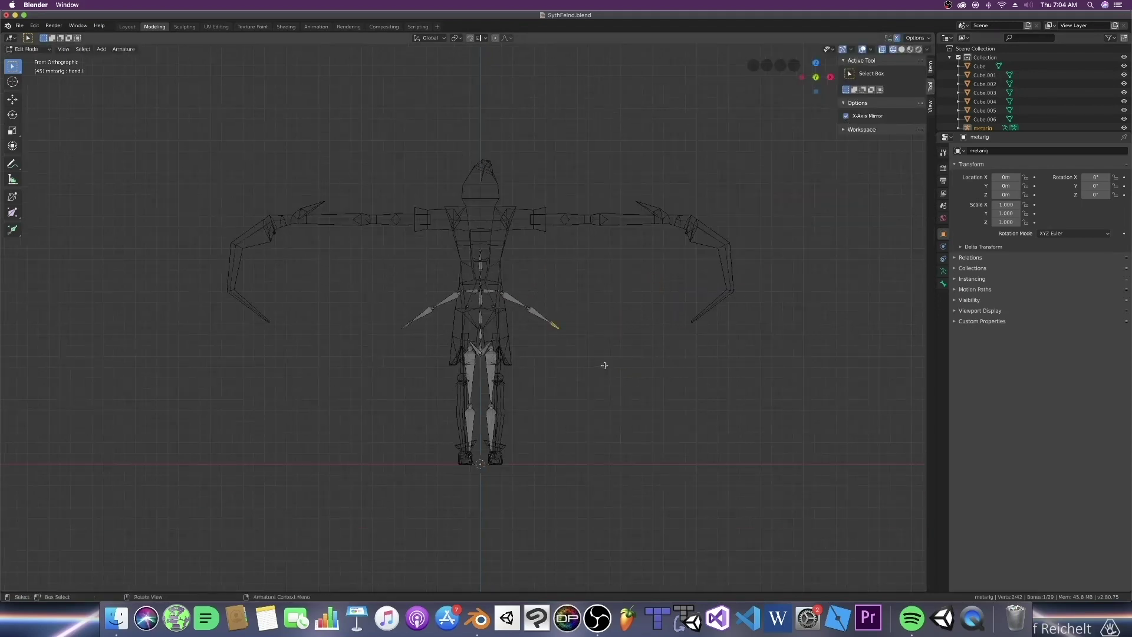
Step: Select all bones, scale them up and move them along Z to fit the character's body height
{"action": "key", "text": "a"}
{"action": "key", "text": "s"}
{"action": "left_click", "coordinate": [625, 360]}
{"action": "key", "text": "g"}
{"action": "key", "text": "z"}
{"action": "left_click", "coordinate": [598, 397]}
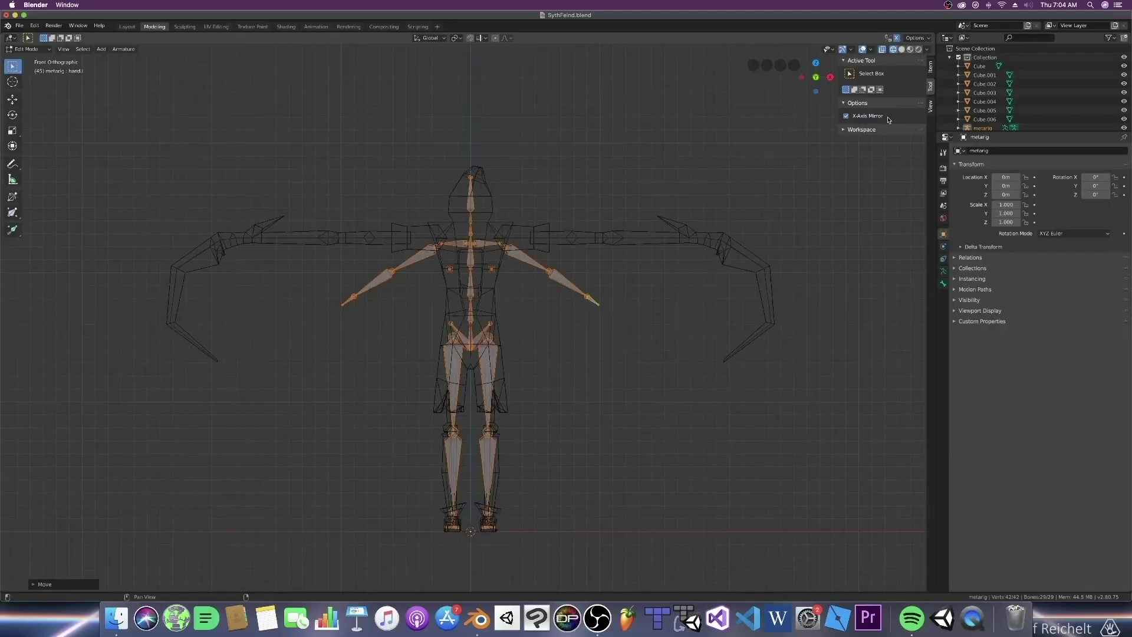
Step: Move the hand.L bone out to the model's wrist and place the elbow joint midway along the arm mesh
{"action": "left_click_drag", "start_coordinate": [589, 321], "coordinate": [734, 269]}
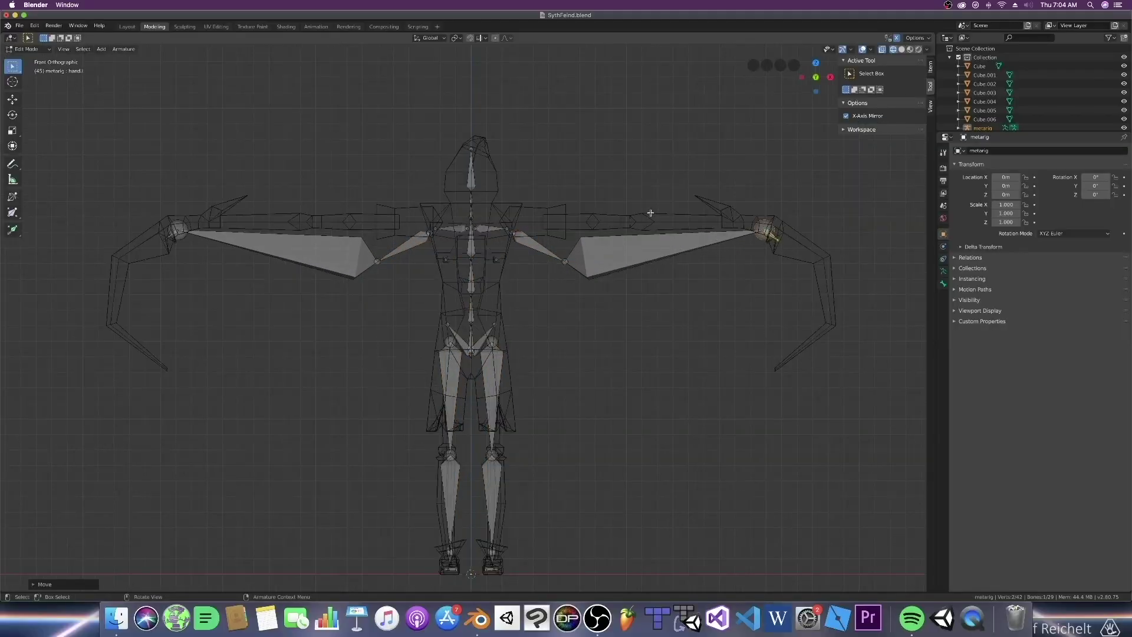
{"action": "key", "text": "KP_7"}
{"action": "left_click", "coordinate": [699, 281]}
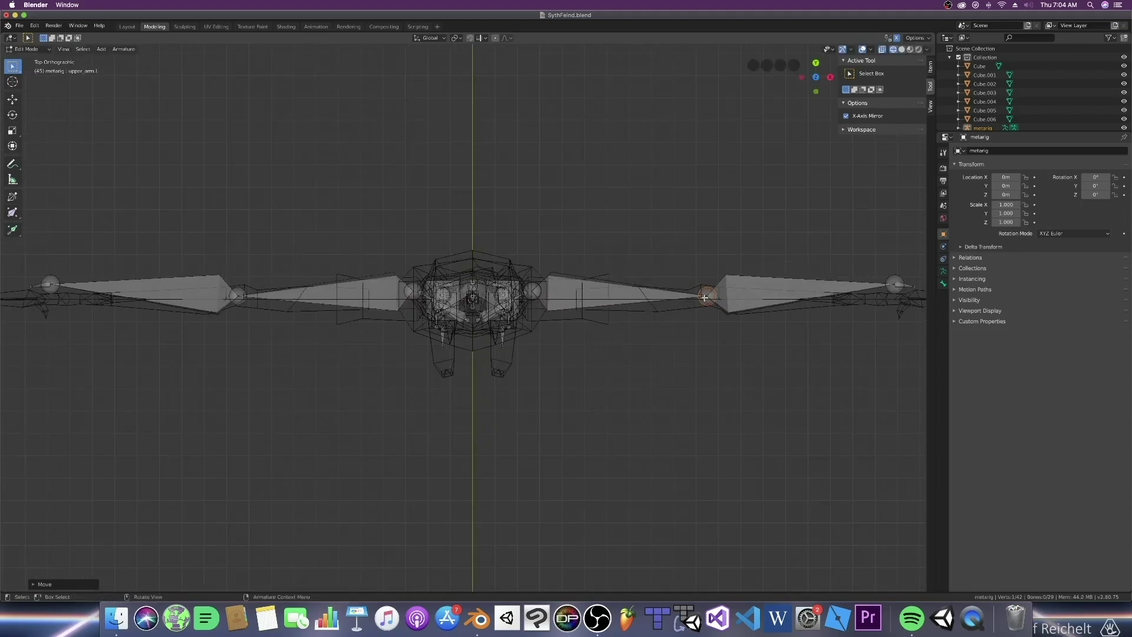
{"action": "key", "text": "KP_1"}
{"action": "left_click", "coordinate": [520, 172]}
{"action": "key", "text": "g"}
{"action": "left_click", "coordinate": [519, 171]}
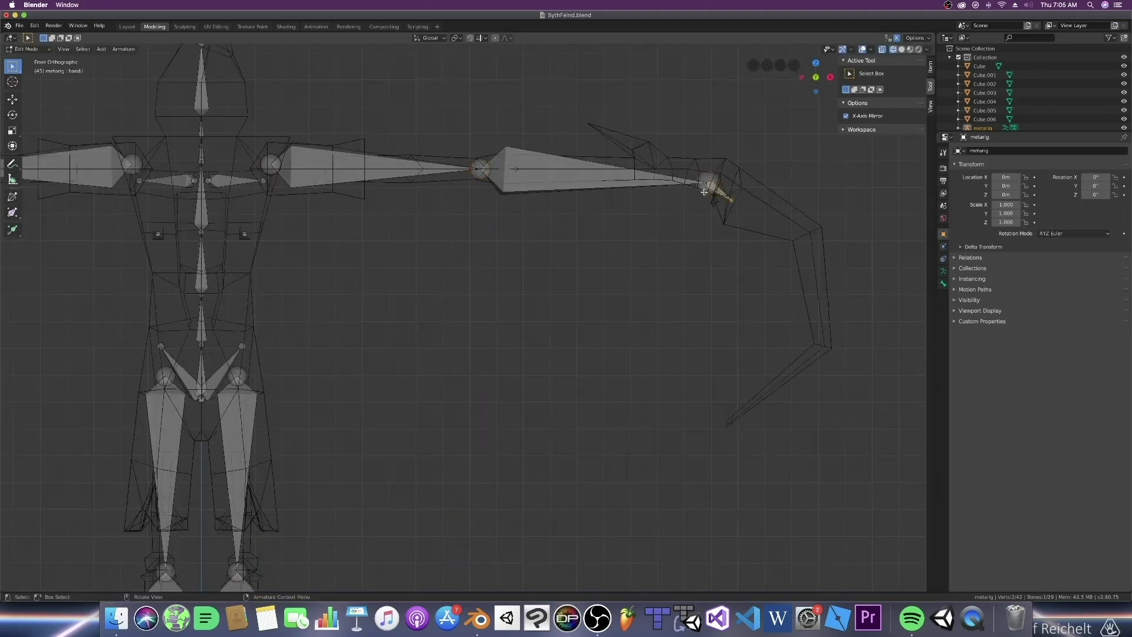
Step: Fine-tune the hand.L bone so that its base sits inside the model's wrist
{"action": "key", "text": "g"}
{"action": "left_click", "coordinate": [688, 216]}
{"action": "middle_click_drag", "start_coordinate": [687, 217], "coordinate": [584, 362]}
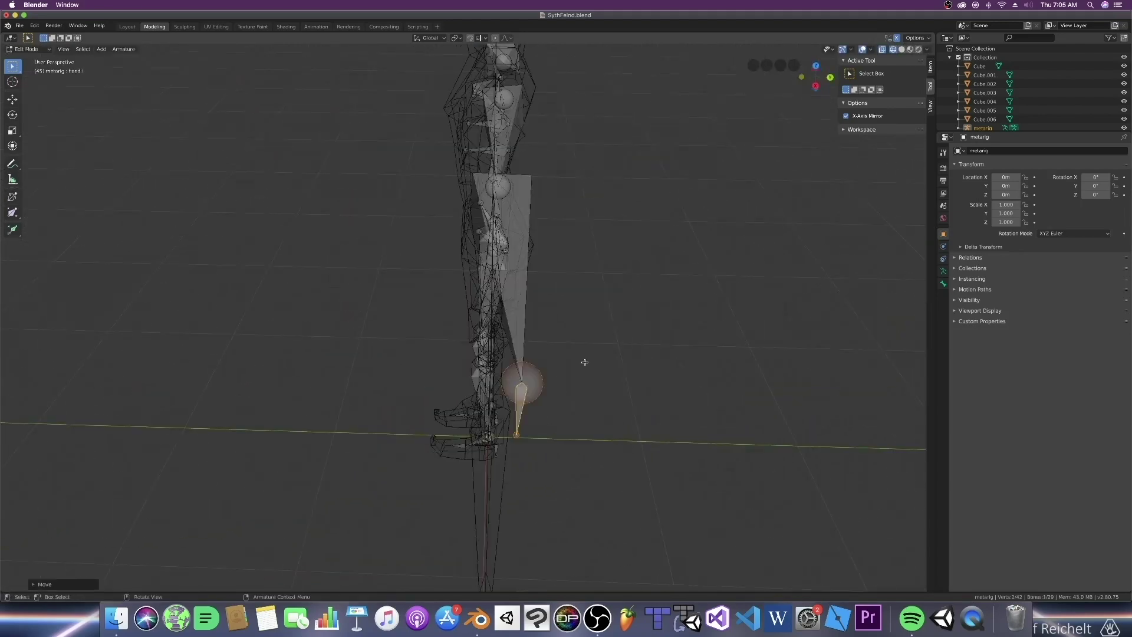
{"action": "key", "text": "KP_1"}
{"action": "middle_click_drag", "start_coordinate": [682, 374], "coordinate": [658, 286], "text": "shift"}
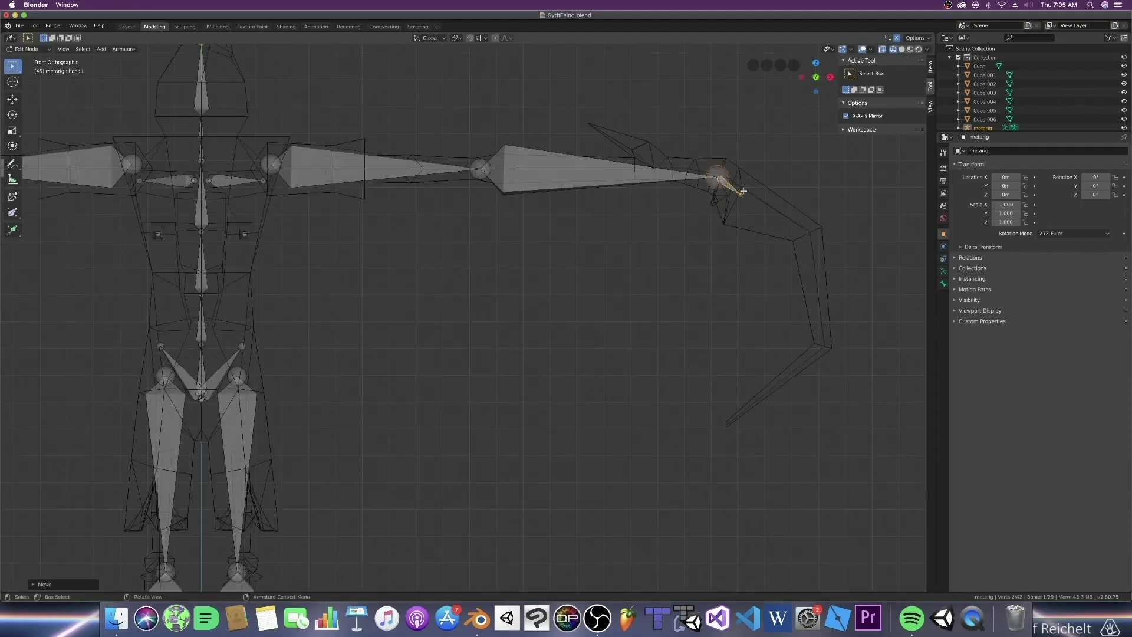
Step: Move the tip of the hand.L bone to the outer end of the model's hand
{"action": "key", "text": "g"}
{"action": "left_click", "coordinate": [822, 246]}
{"action": "middle_click_drag", "start_coordinate": [822, 245], "coordinate": [752, 262]}
{"action": "left_click", "coordinate": [712, 235]}
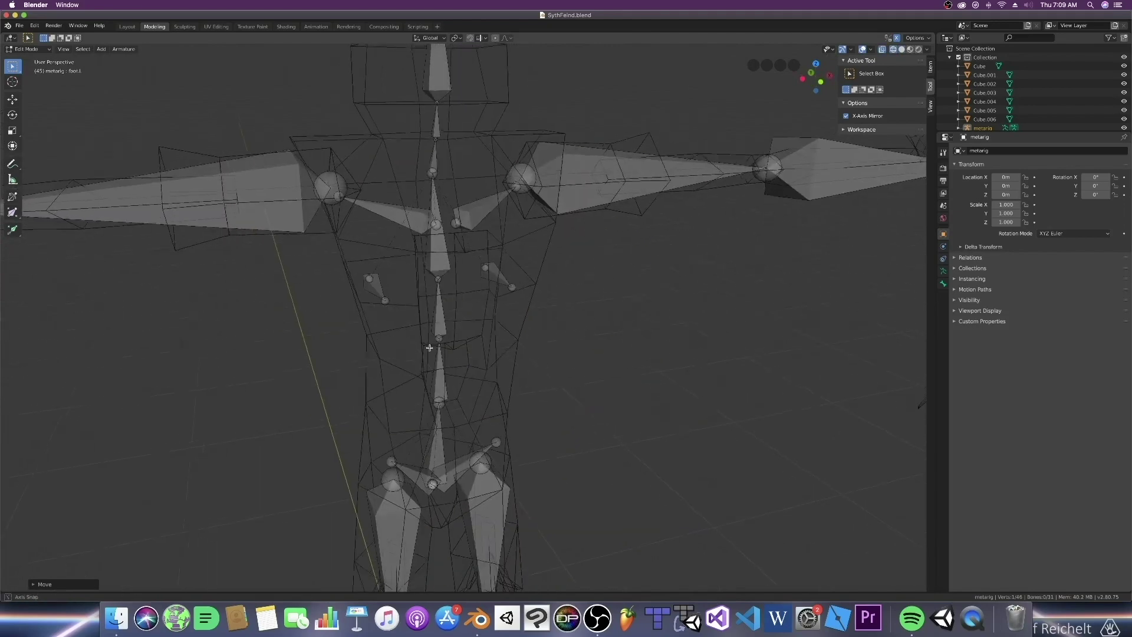
Step: Select the breast.L bone and examine how the chest bones sit inside the torso in solid and wireframe shading
{"action": "left_click", "coordinate": [496, 274]}
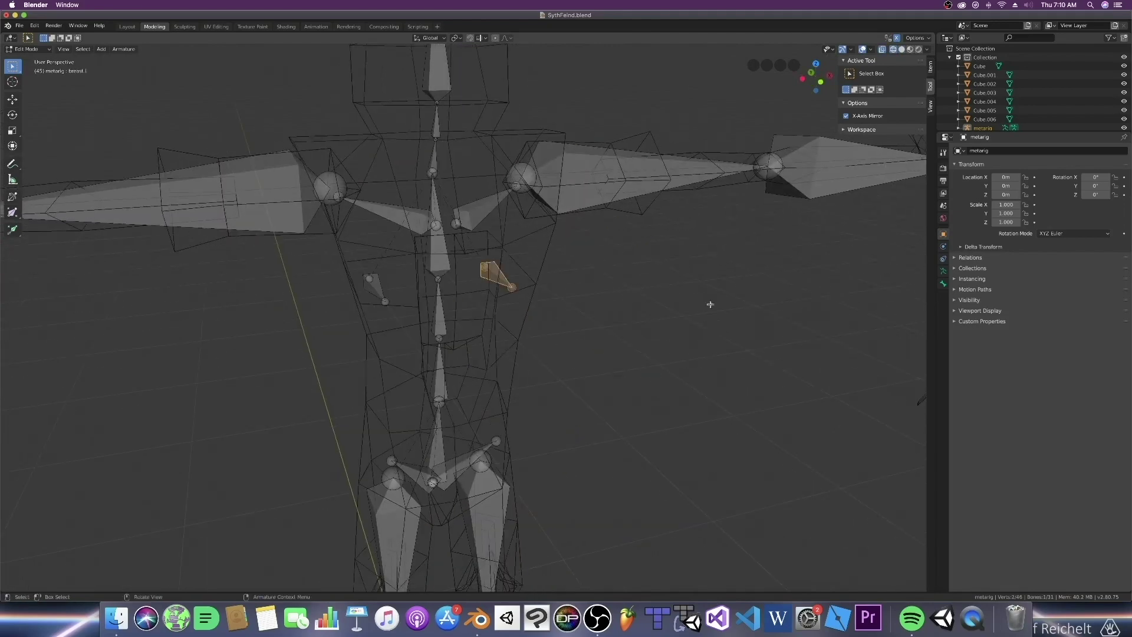
{"action": "mouse_move", "coordinate": [709, 304]}
{"action": "middle_mouse_down"}
{"action": "mouse_move", "coordinate": [684, 286]}
{"action": "mouse_move", "coordinate": [588, 321]}
{"action": "middle_mouse_up"}
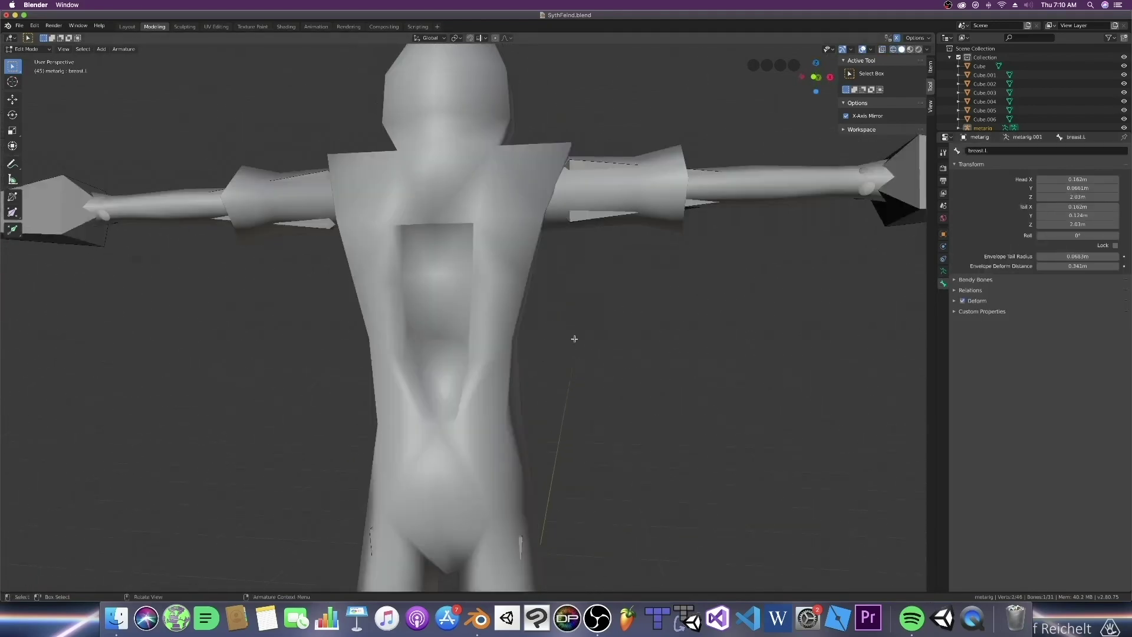
{"action": "middle_click_drag", "start_coordinate": [574, 338], "coordinate": [444, 382]}
{"action": "key", "text": "z"}
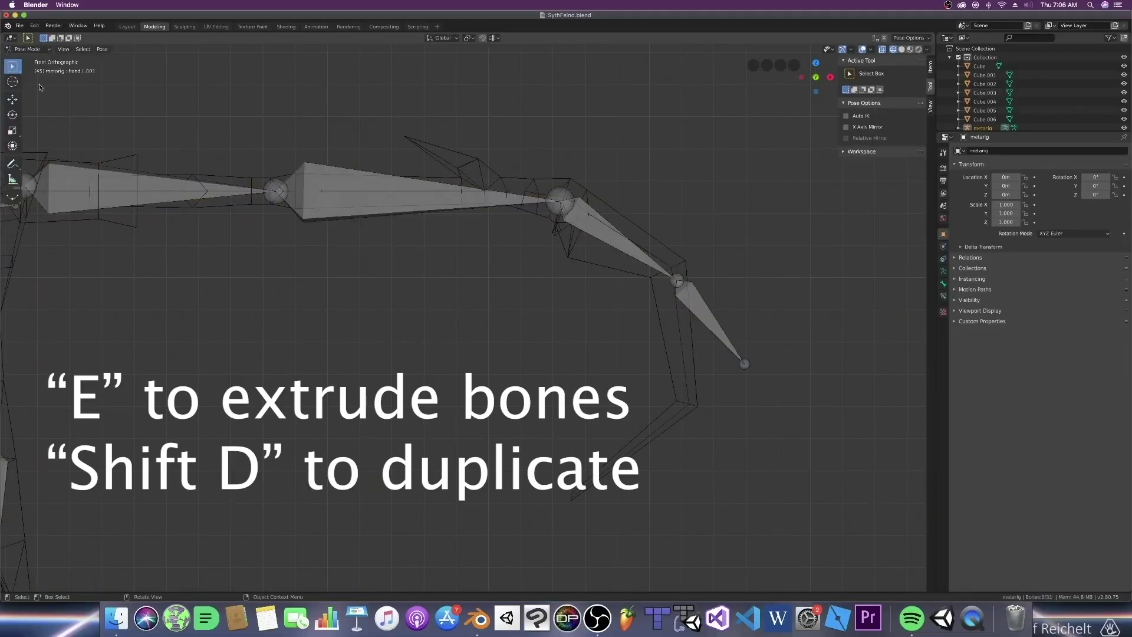
{"action": "key", "text": "ctrl+z"}
{"action": "key", "text": "ctrl+z"}
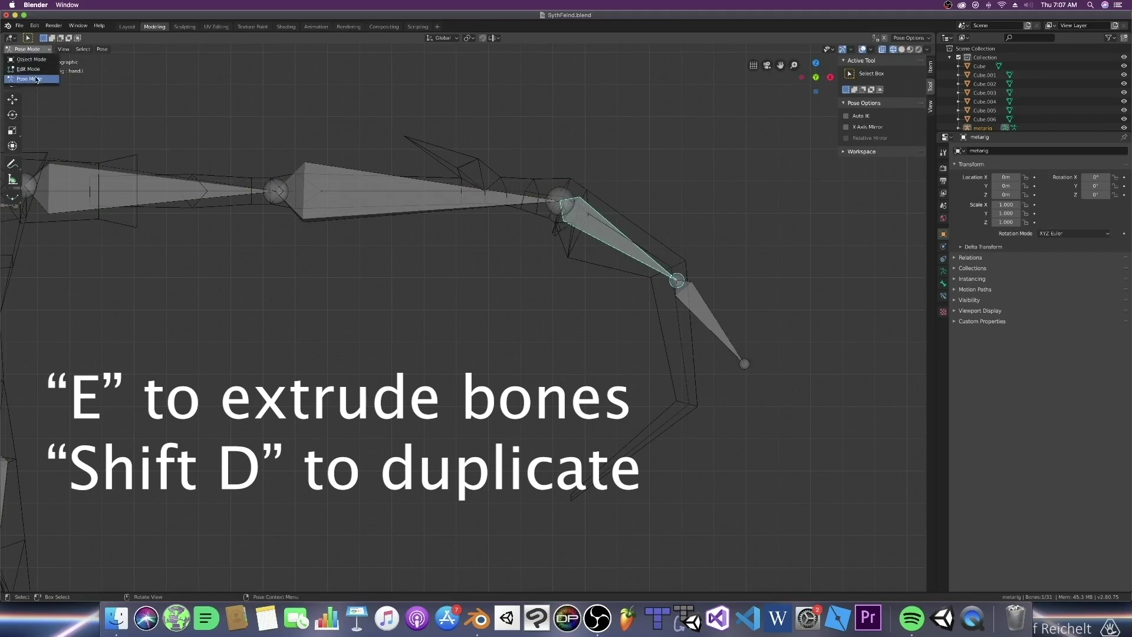
{"action": "key", "text": "Tab"}
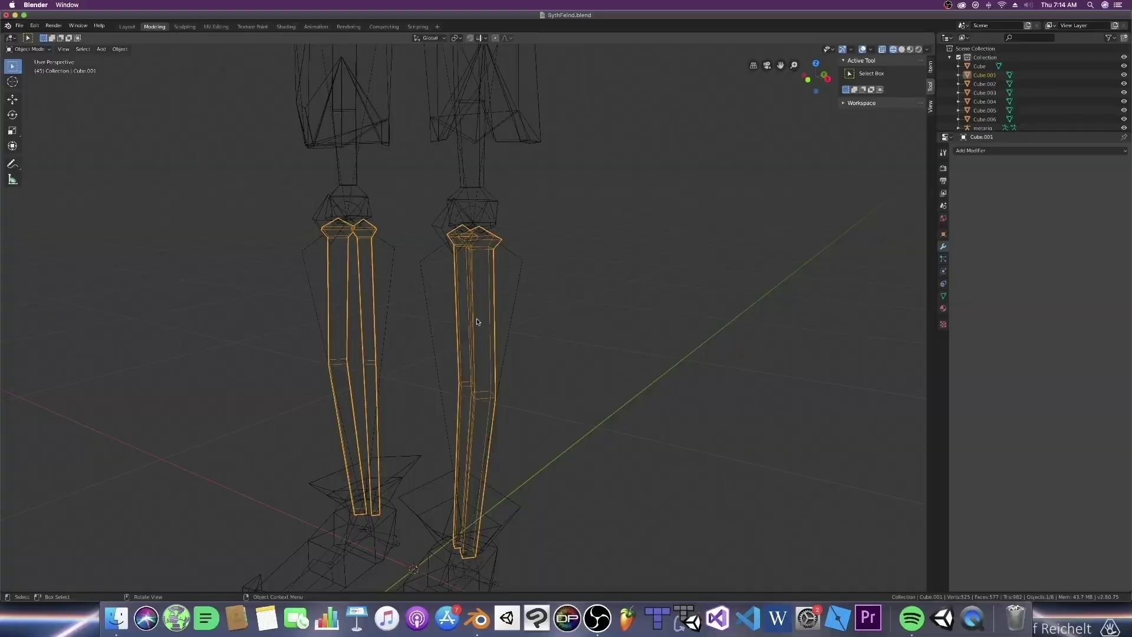
Step: Parent the shin mesh to the metarig using Armature Deform With Automatic Weights
{"action": "left_click", "coordinate": [522, 265], "text": "shift"}
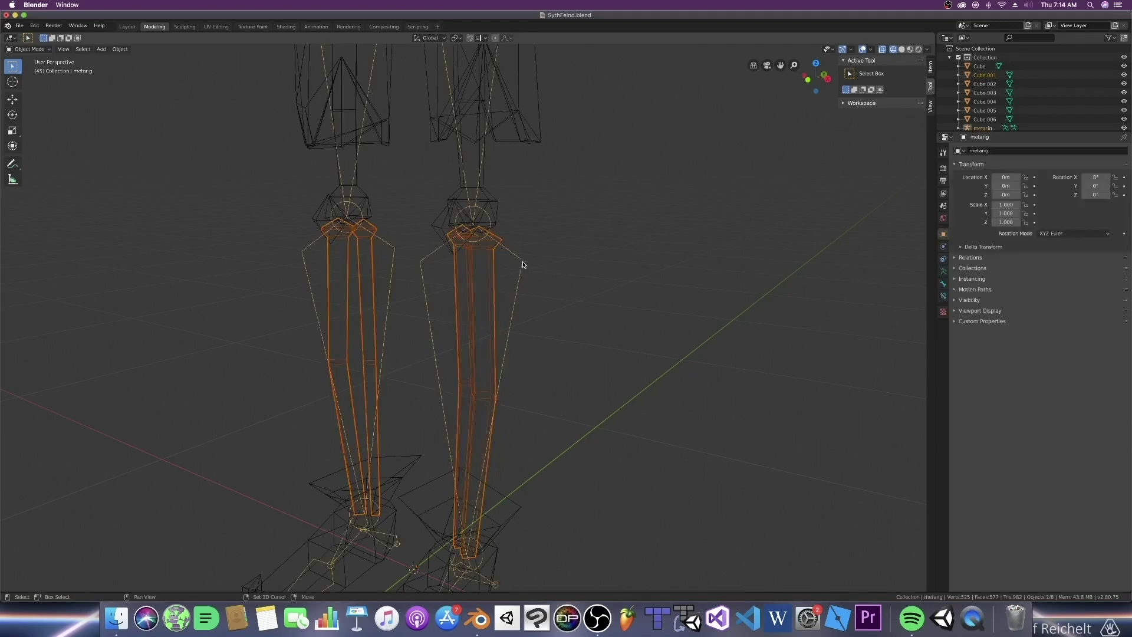
{"action": "middle_click_drag", "start_coordinate": [543, 296], "coordinate": [548, 312]}
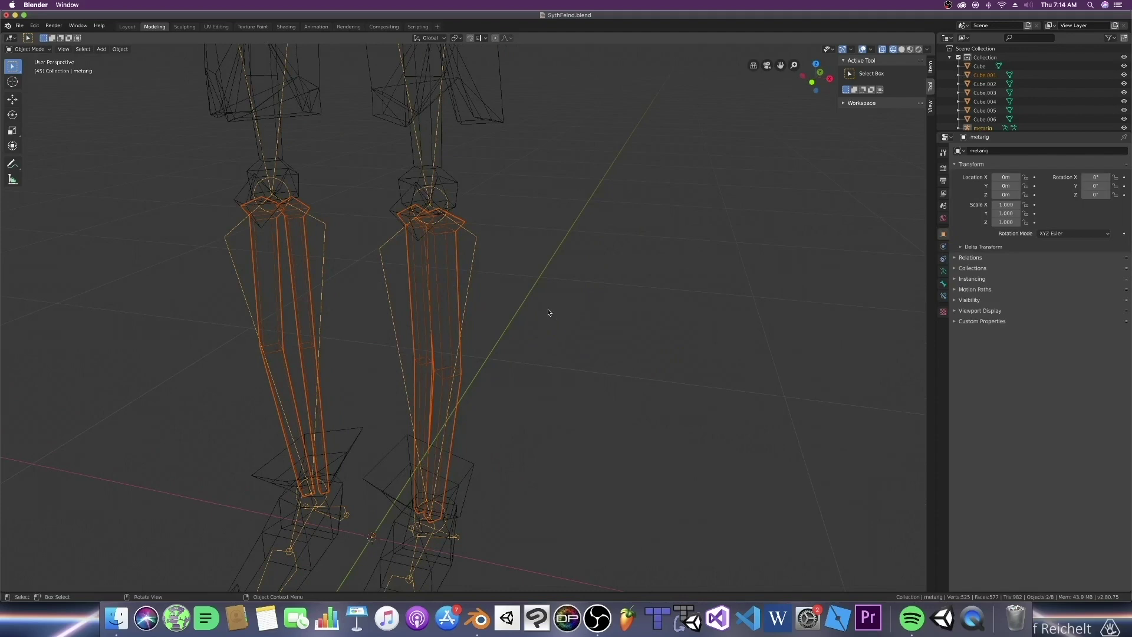
{"action": "key", "text": "ctrl+p"}
{"action": "left_click", "coordinate": [531, 321]}
{"action": "key", "text": "ctrl+p"}
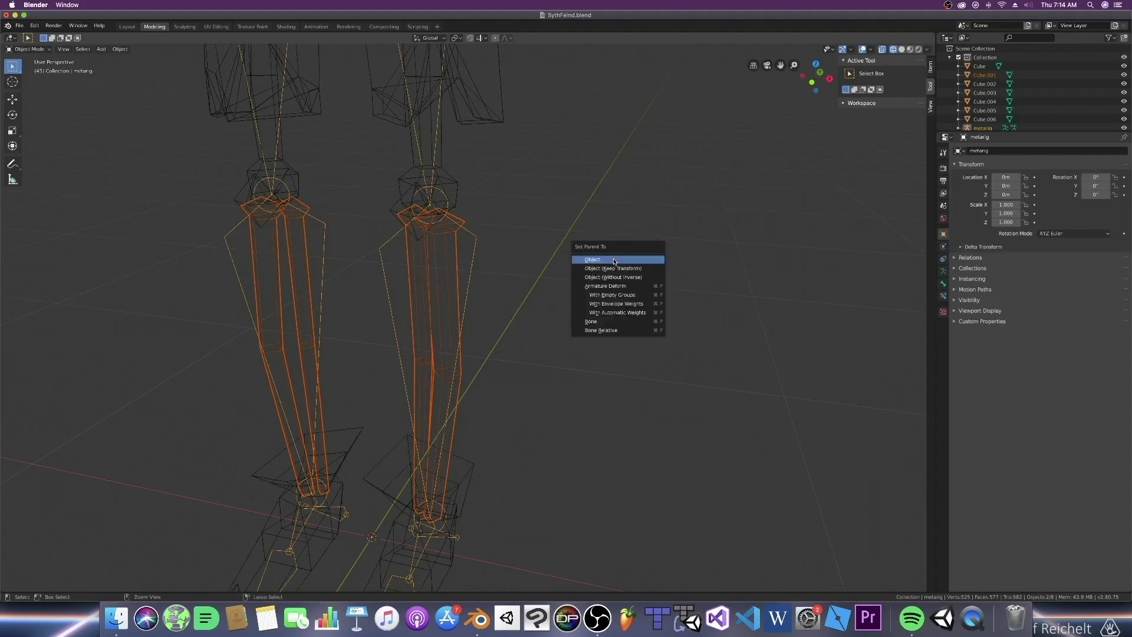
{"action": "left_click", "coordinate": [613, 313]}
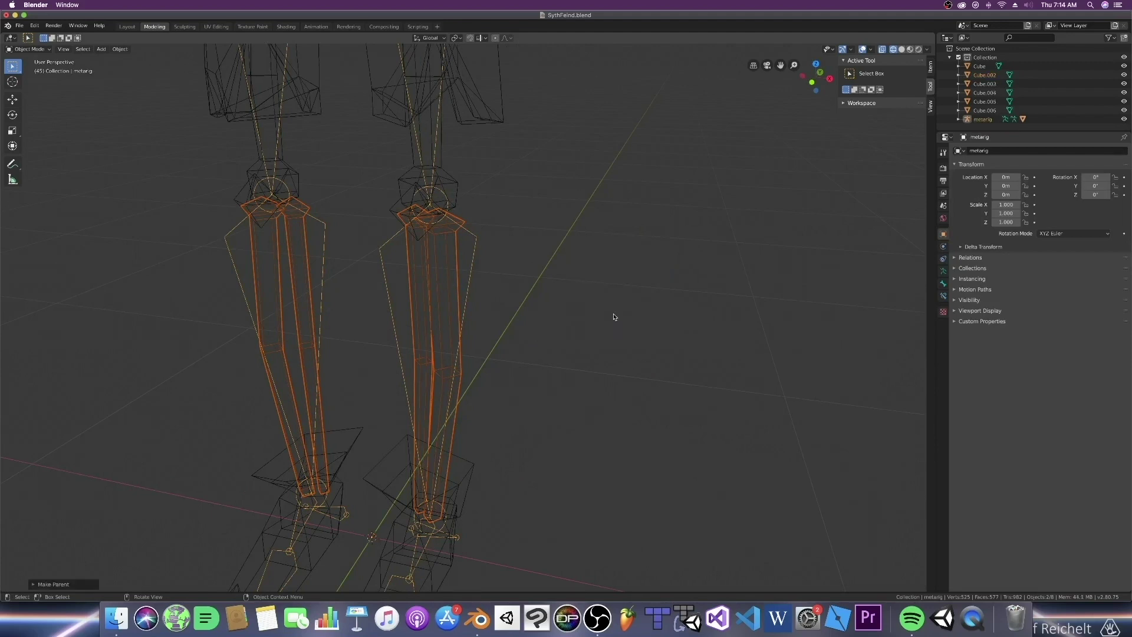
{"action": "left_click", "coordinate": [546, 334]}
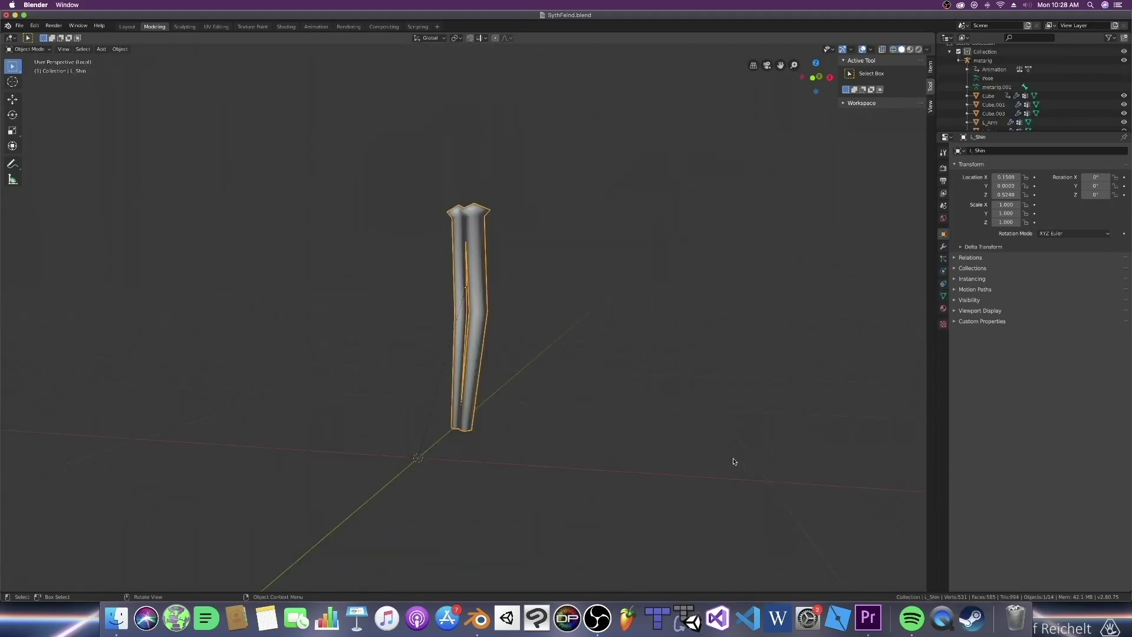
Step: Switch the L_Shin mesh to Weight Paint mode and display its vertex groups
{"action": "middle_click_drag", "start_coordinate": [544, 390], "coordinate": [500, 349]}
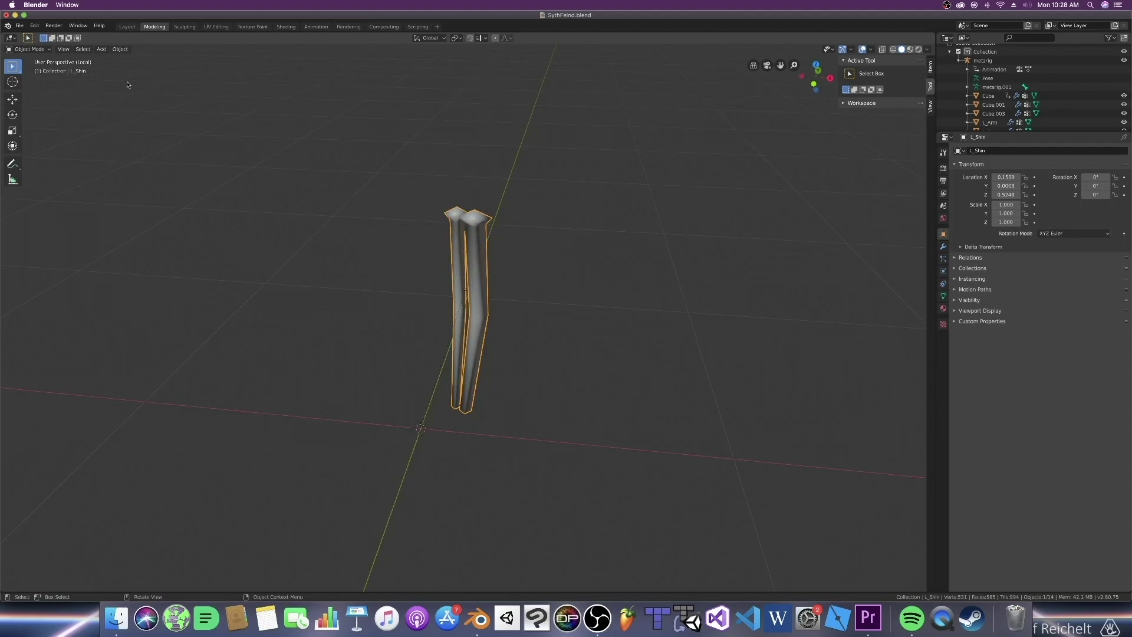
{"action": "left_click", "coordinate": [47, 51]}
{"action": "left_click", "coordinate": [38, 104]}
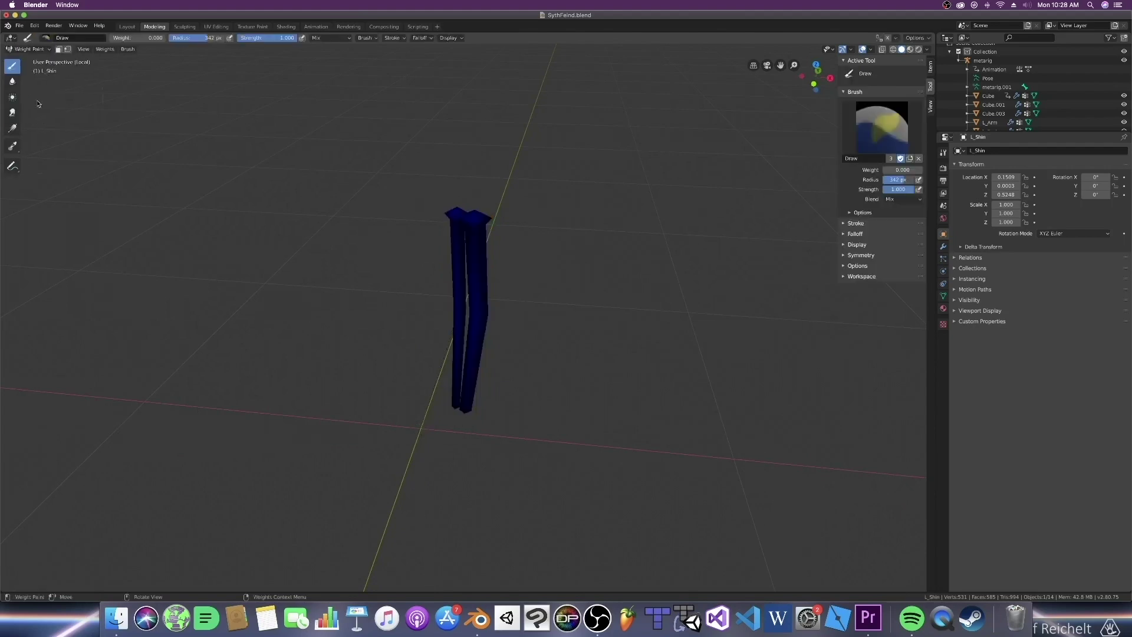
{"action": "scroll", "coordinate": [562, 292], "scroll_direction": "right", "scroll_amount": 10}
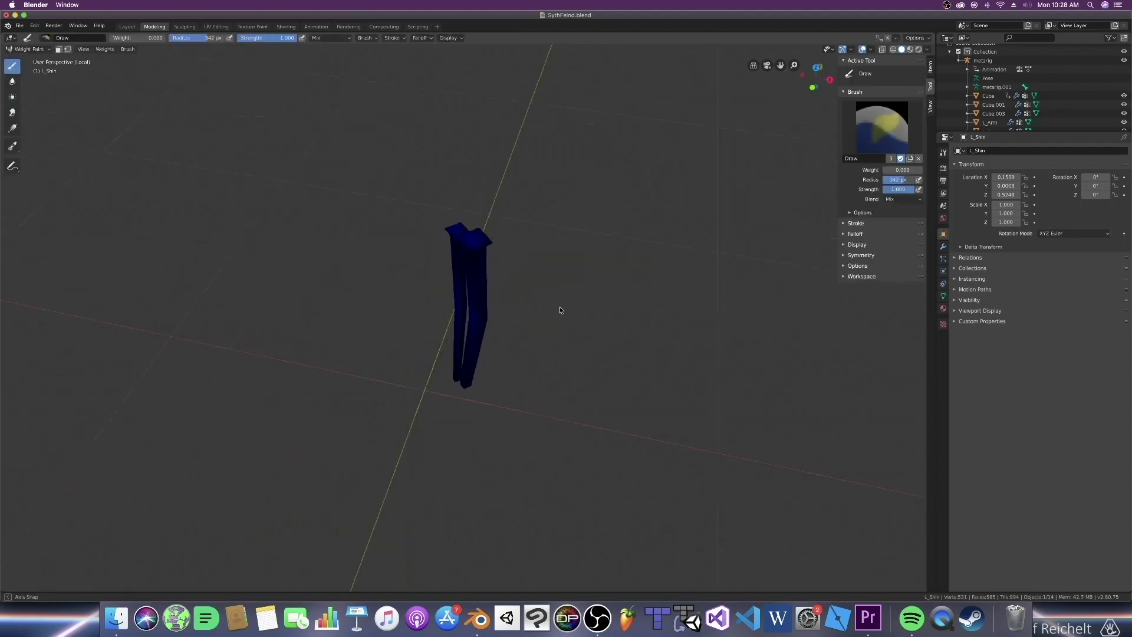
{"action": "left_click", "coordinate": [944, 298]}
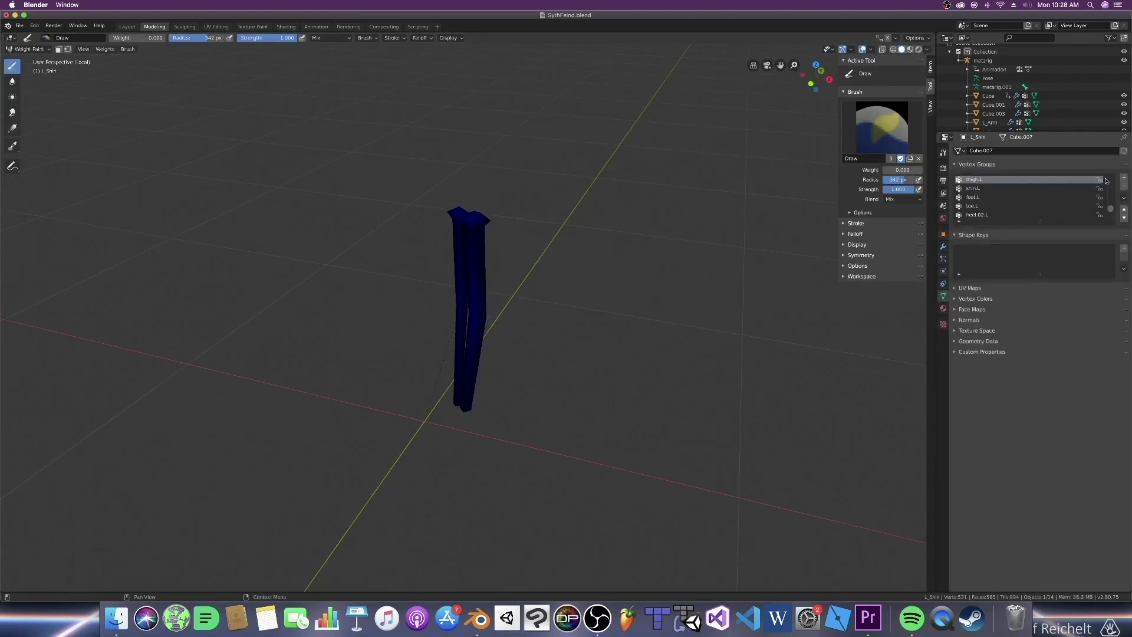
Step: Select the shin.L vertex group of L_Shin and inspect its weights from all around
{"action": "scroll", "coordinate": [984, 206], "scroll_direction": "up", "scroll_amount": 5}
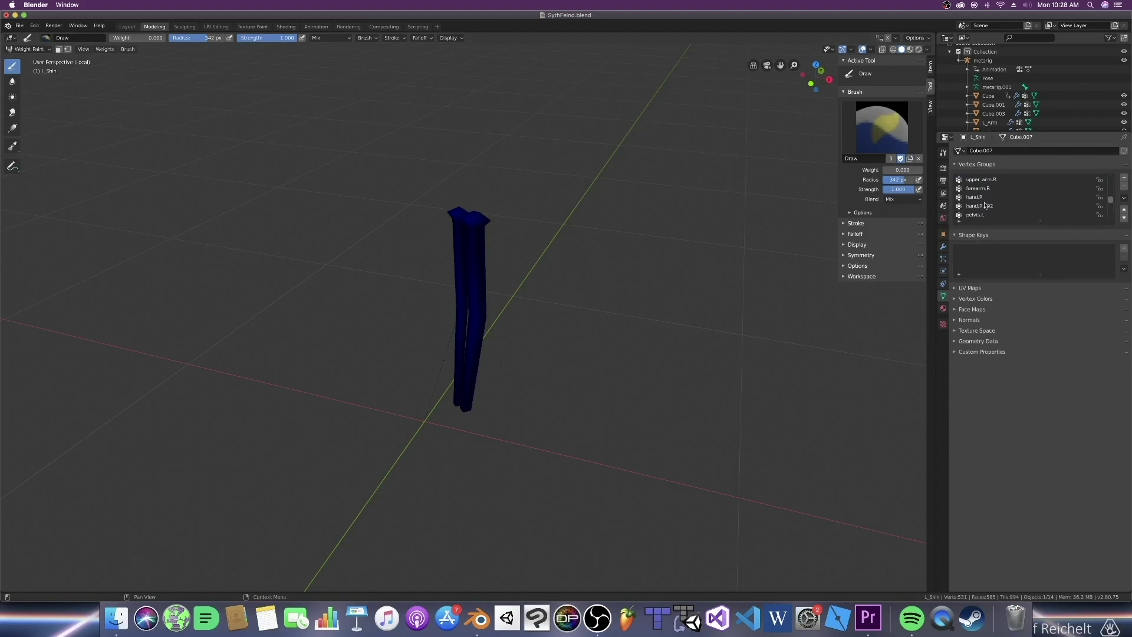
{"action": "scroll", "coordinate": [991, 209], "scroll_direction": "down", "scroll_amount": 5}
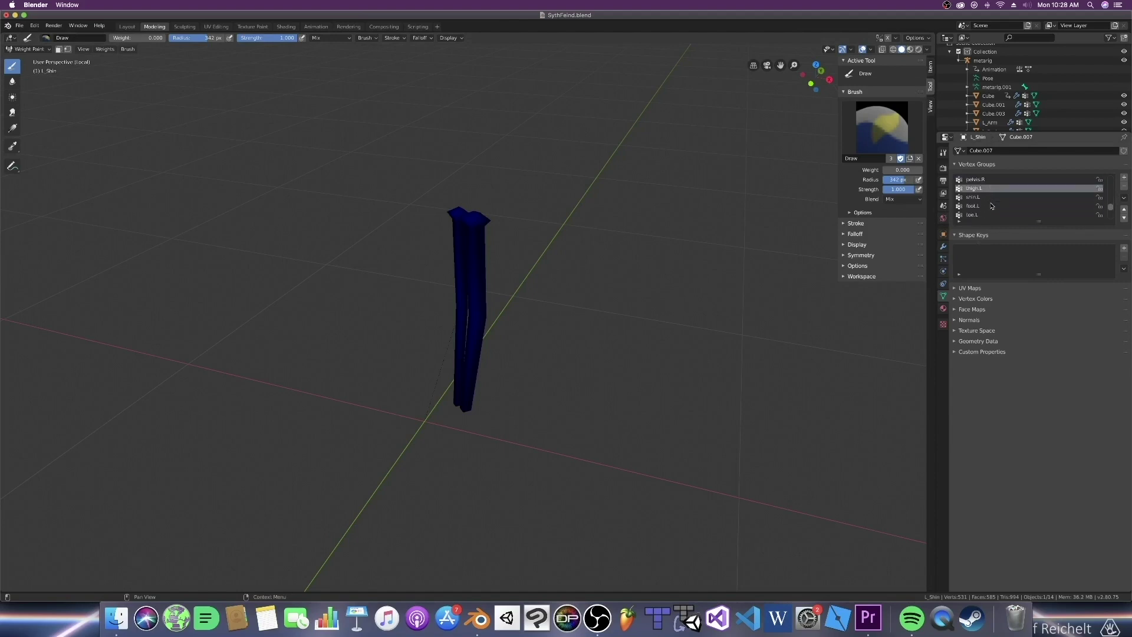
{"action": "left_click", "coordinate": [985, 188]}
{"action": "mouse_move", "coordinate": [614, 269]}
{"action": "middle_mouse_down"}
{"action": "mouse_move", "coordinate": [730, 252]}
{"action": "mouse_move", "coordinate": [662, 270]}
{"action": "mouse_move", "coordinate": [561, 268]}
{"action": "mouse_move", "coordinate": [631, 270]}
{"action": "mouse_move", "coordinate": [672, 230]}
{"action": "mouse_move", "coordinate": [639, 316]}
{"action": "mouse_move", "coordinate": [692, 316]}
{"action": "mouse_move", "coordinate": [602, 313]}
{"action": "middle_mouse_up"}
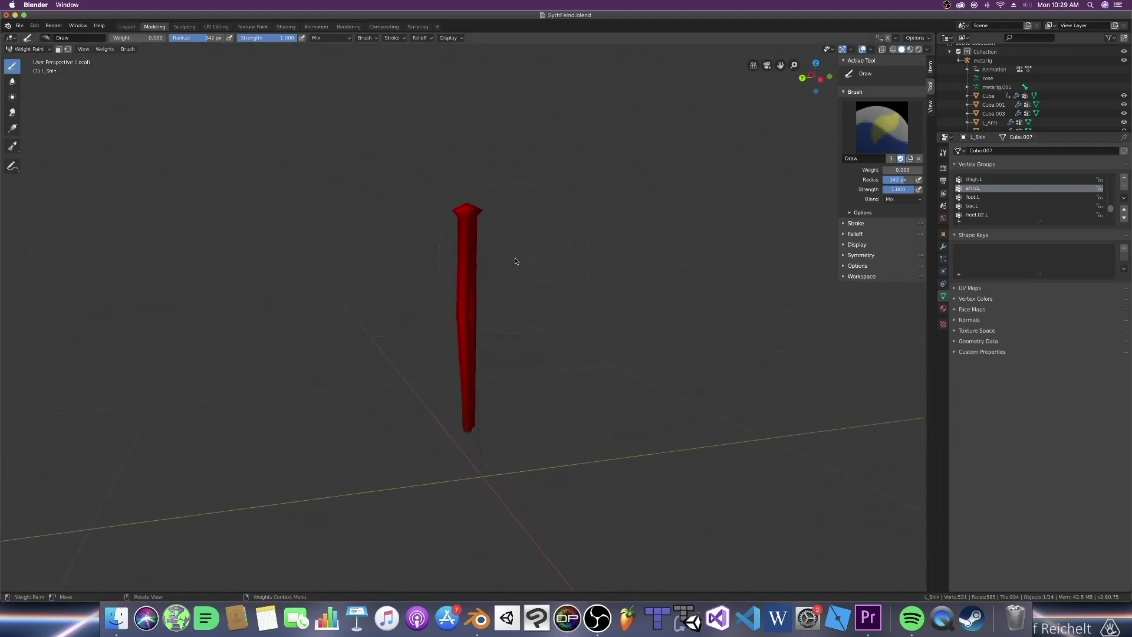
{"action": "middle_click_drag", "start_coordinate": [515, 261], "coordinate": [554, 266]}
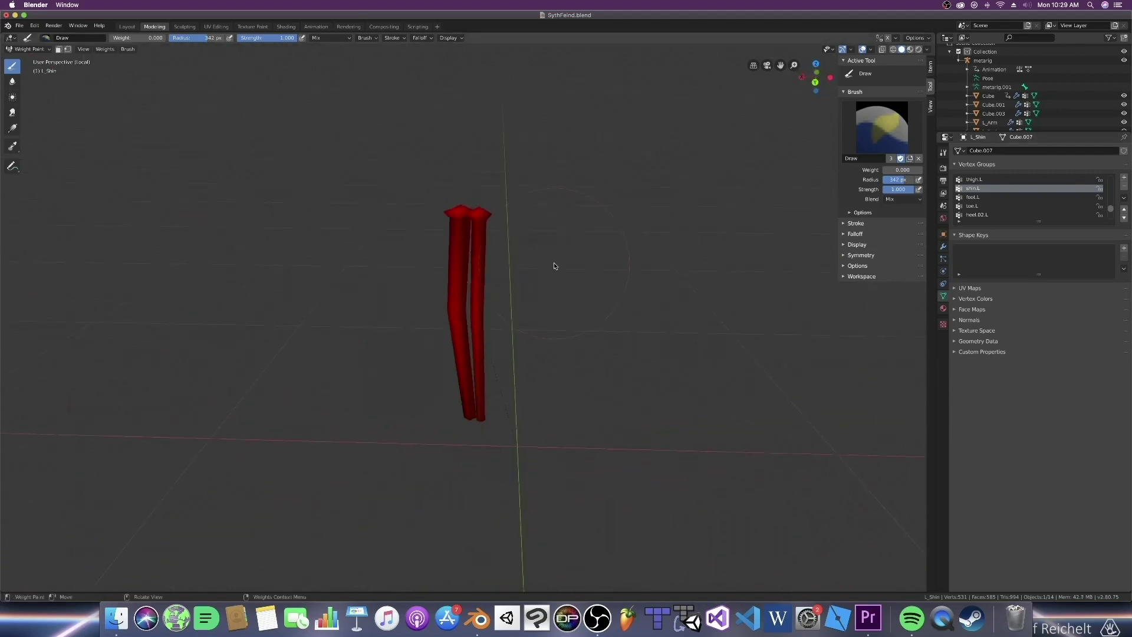
Step: Examine the L_Shin mesh's weights in the thigh.L and foot.L vertex groups
{"action": "scroll", "coordinate": [984, 196], "scroll_direction": "up", "scroll_amount": 1}
{"action": "left_click", "coordinate": [980, 189]}
{"action": "middle_click_drag", "start_coordinate": [750, 271], "coordinate": [1006, 200]}
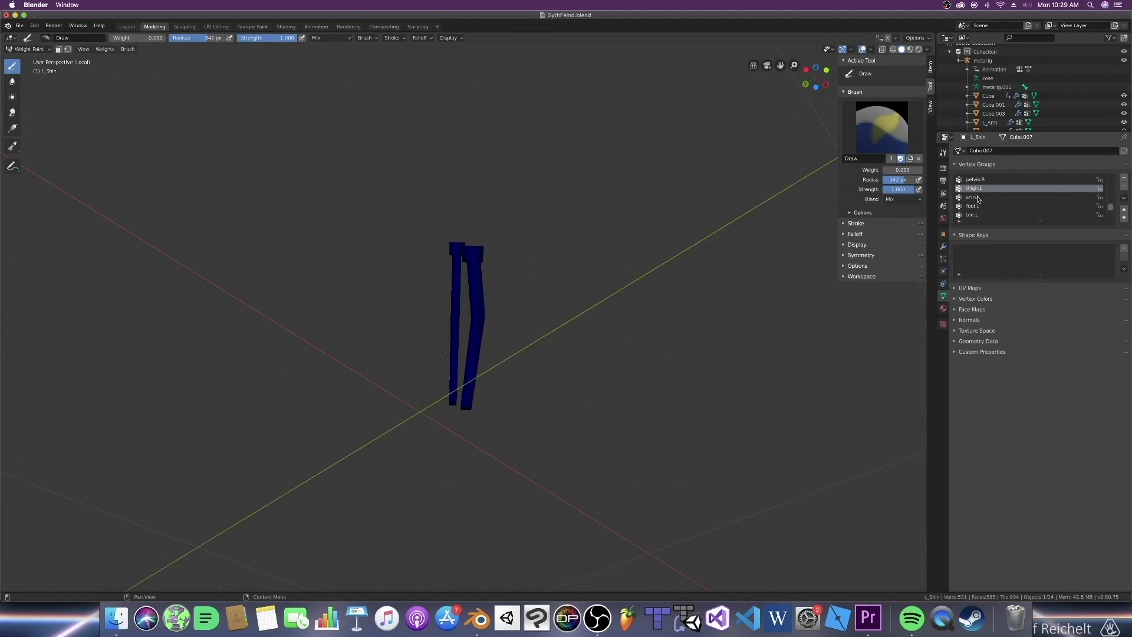
{"action": "left_click", "coordinate": [979, 206]}
{"action": "middle_click_drag", "start_coordinate": [589, 283], "coordinate": [980, 196]}
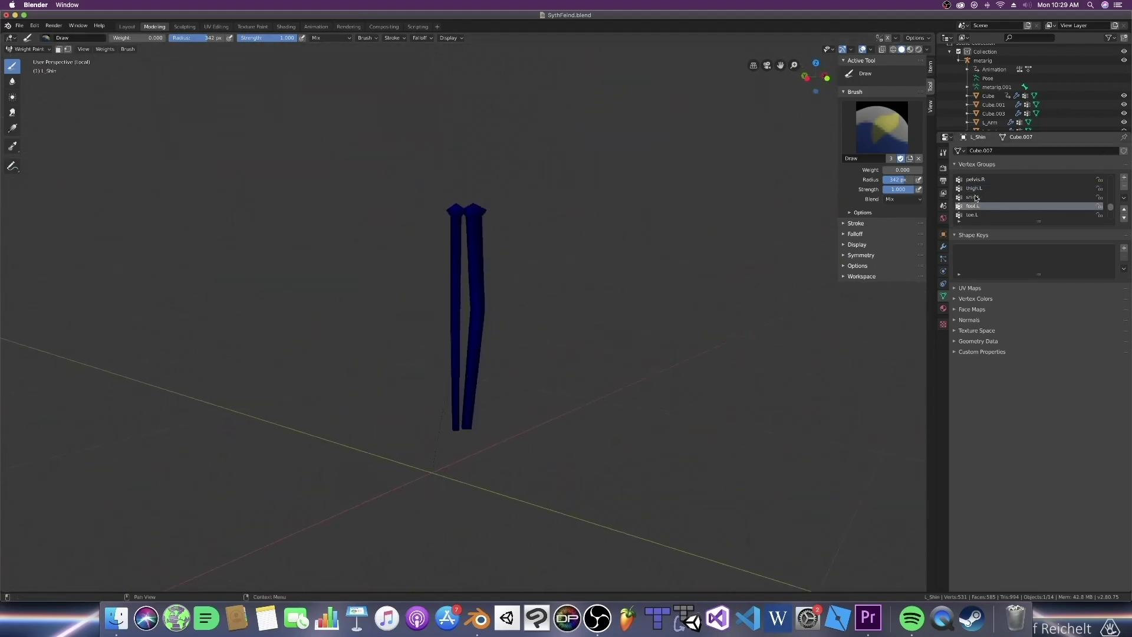
Step: Paint a weight of 0 onto the lower end of L_Shin in the shin.L vertex group
{"action": "left_click", "coordinate": [976, 198]}
{"action": "middle_click_drag", "start_coordinate": [505, 331], "coordinate": [566, 319]}
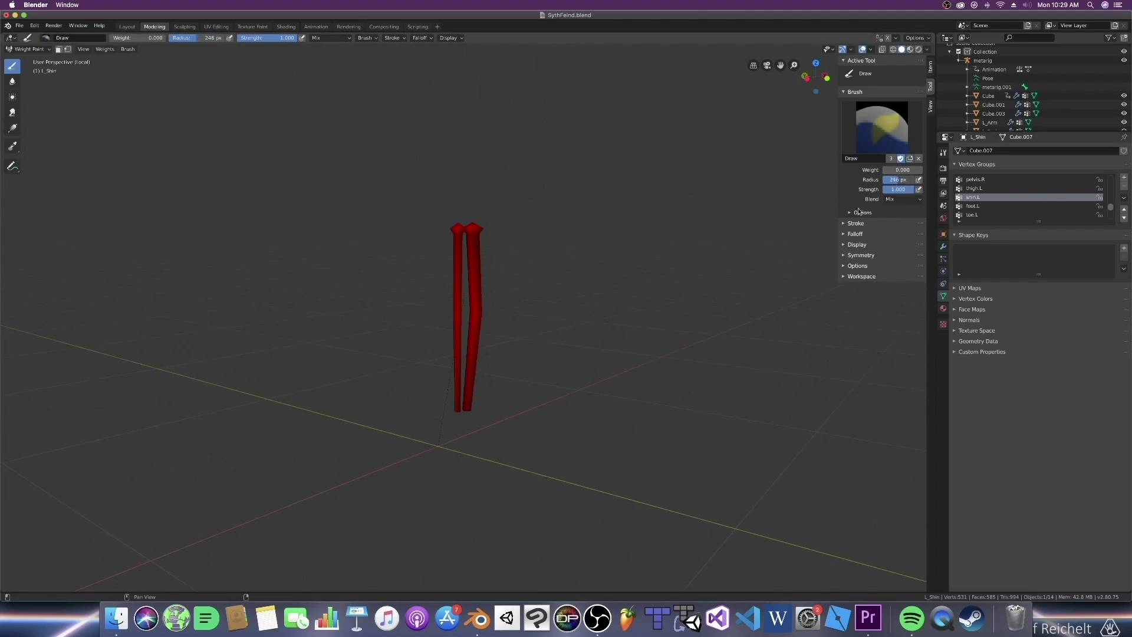
{"action": "left_click", "coordinate": [480, 392]}
{"action": "mouse_move", "coordinate": [502, 369]}
{"action": "middle_mouse_down"}
{"action": "mouse_move", "coordinate": [487, 351]}
{"action": "mouse_move", "coordinate": [546, 312]}
{"action": "middle_mouse_up"}
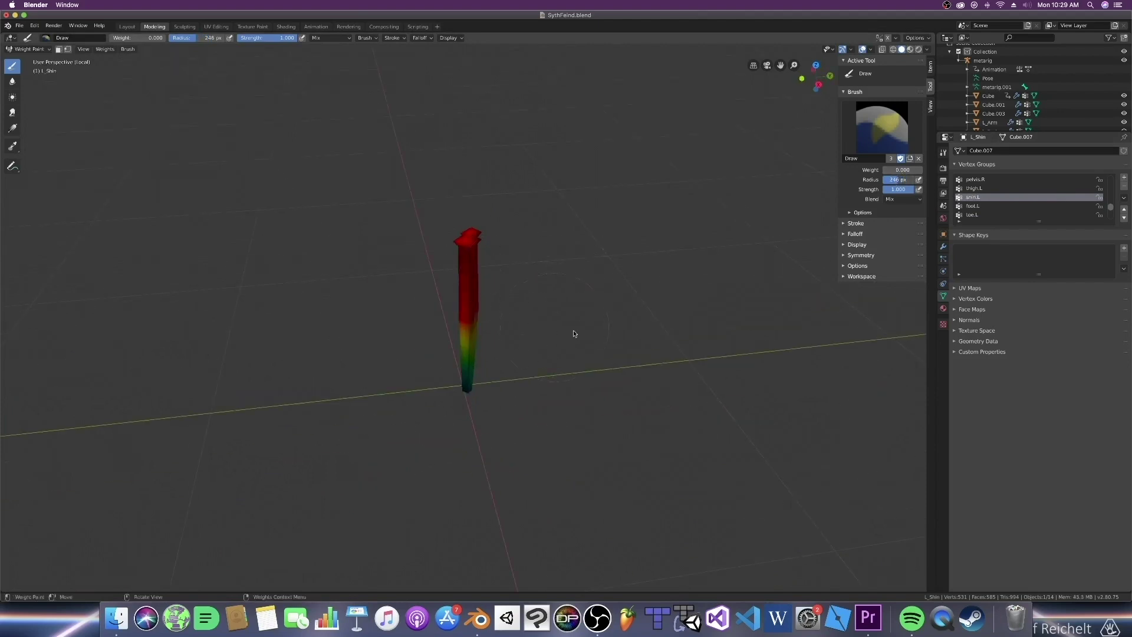
Step: Paint a weight of 0.476 onto the upper end of L_Shin in the thigh.L vertex group
{"action": "scroll", "coordinate": [951, 207], "scroll_direction": "up", "scroll_amount": 2, "text": "ctrl"}
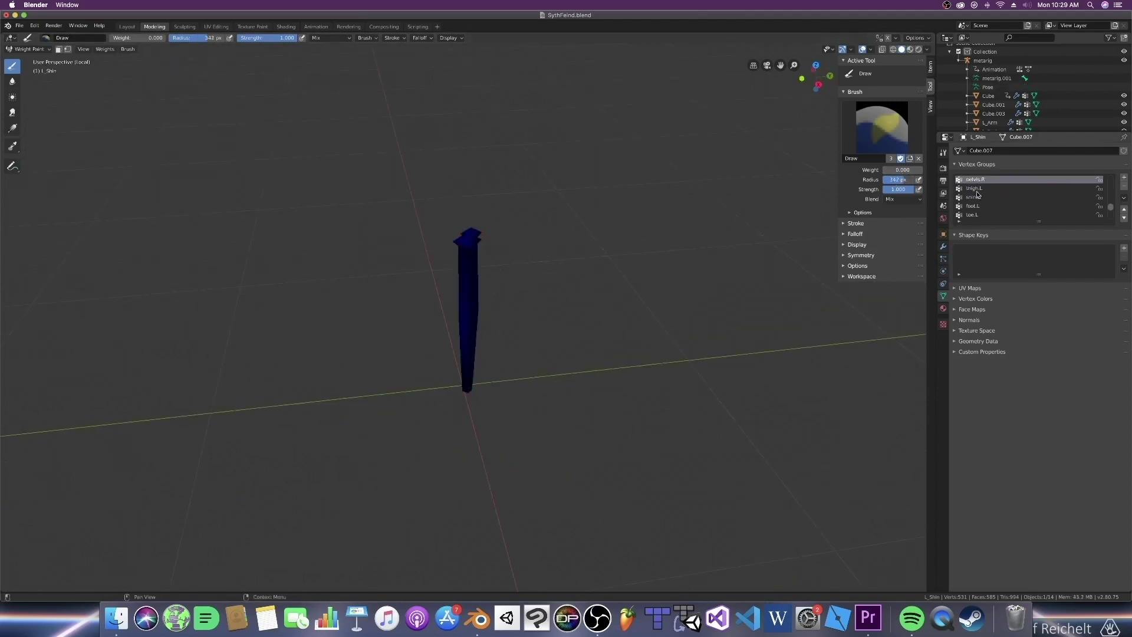
{"action": "scroll", "coordinate": [977, 194], "scroll_direction": "down", "scroll_amount": 1, "text": "ctrl"}
{"action": "middle_click_drag", "start_coordinate": [593, 341], "coordinate": [470, 197]}
{"action": "middle_click_drag", "start_coordinate": [470, 237], "coordinate": [467, 252]}
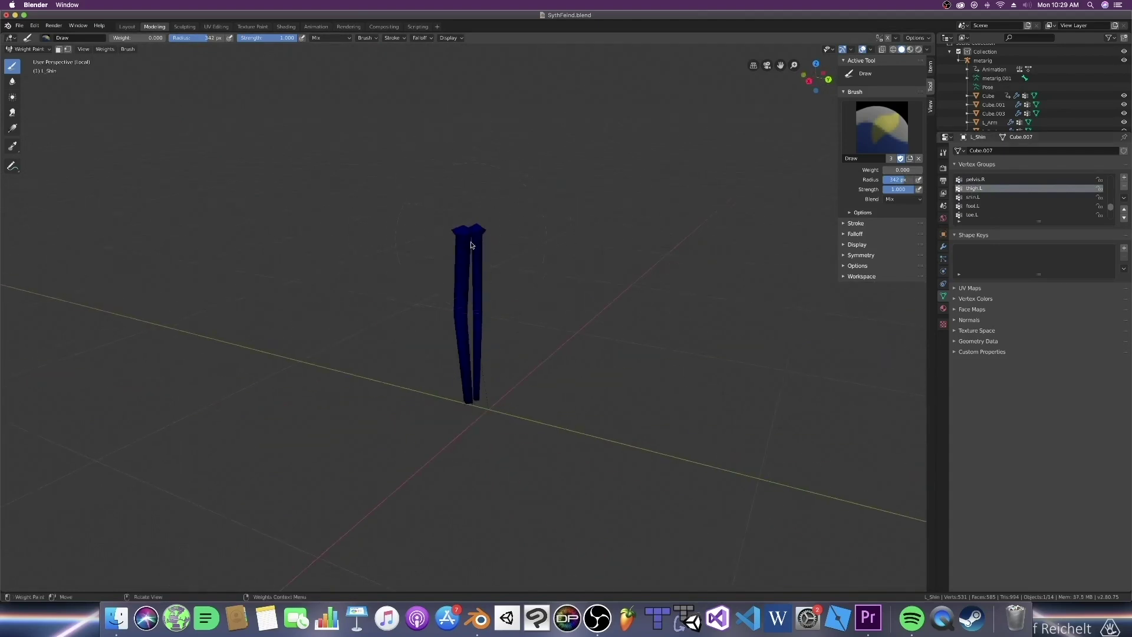
{"action": "scroll", "coordinate": [474, 250], "scroll_direction": "up", "scroll_amount": 2}
{"action": "left_click_drag", "start_coordinate": [897, 171], "coordinate": [914, 171]}
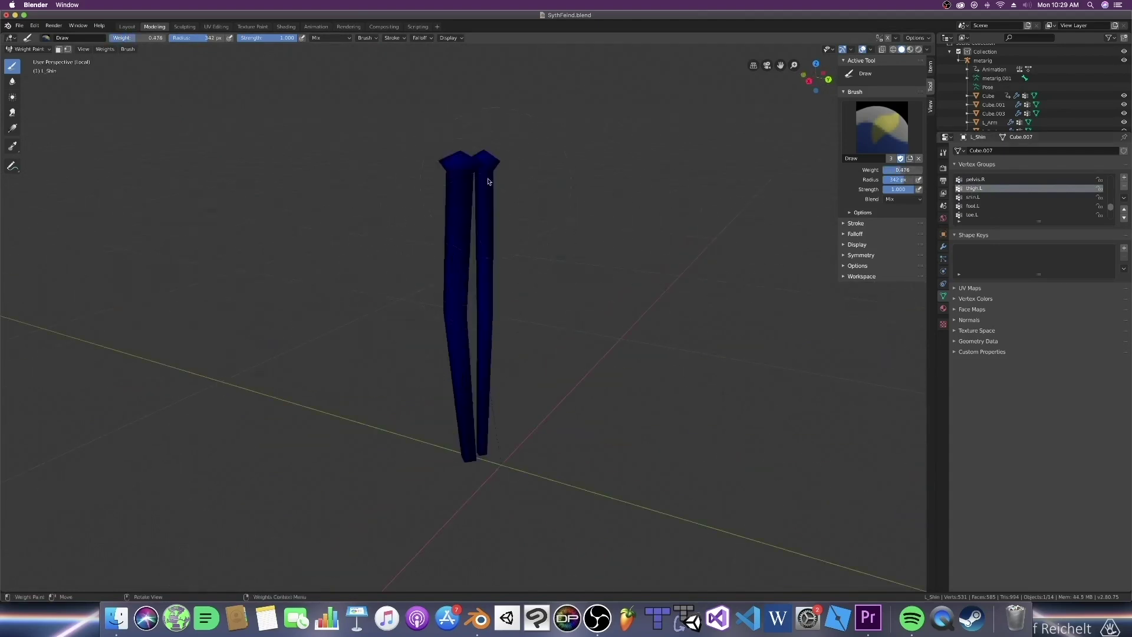
{"action": "left_click_drag", "start_coordinate": [487, 177], "coordinate": [520, 173]}
{"action": "middle_click_drag", "start_coordinate": [520, 172], "coordinate": [574, 212]}
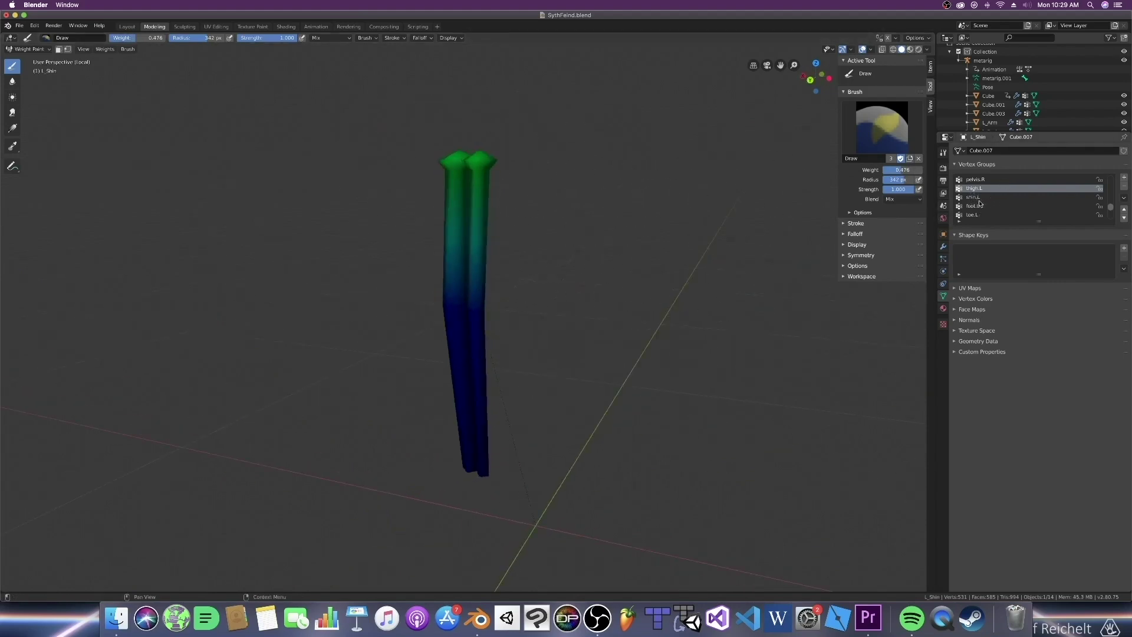
Step: Return L_Shin to Object Mode, leave local view to show the whole character, and deselect the mesh
{"action": "left_click", "coordinate": [28, 49]}
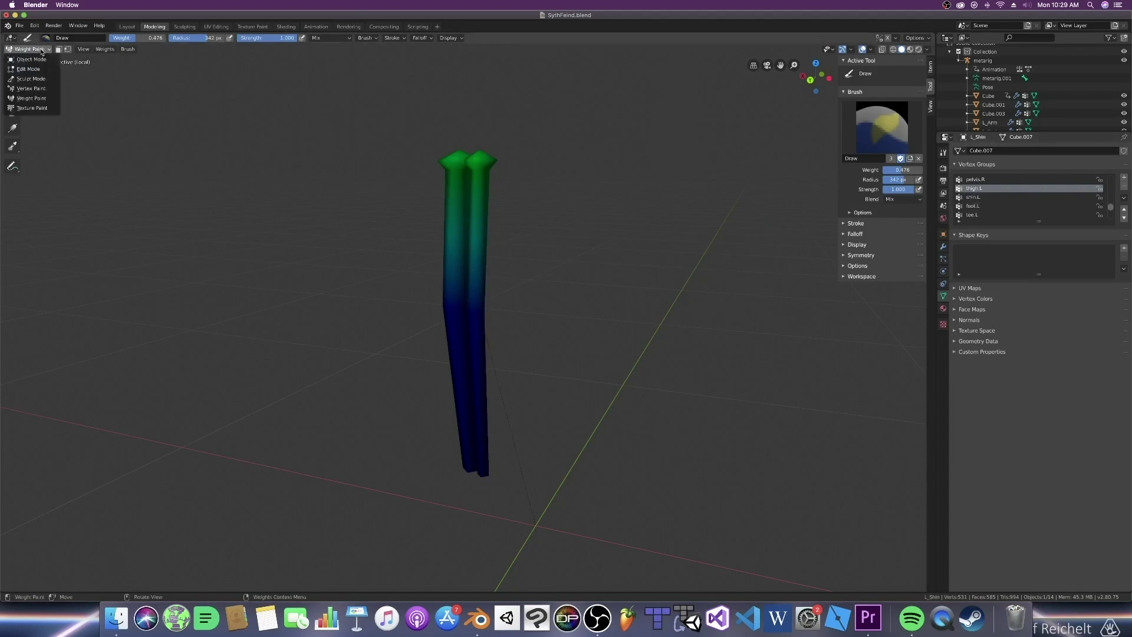
{"action": "left_click", "coordinate": [36, 61]}
{"action": "key", "text": "KP_Divide"}
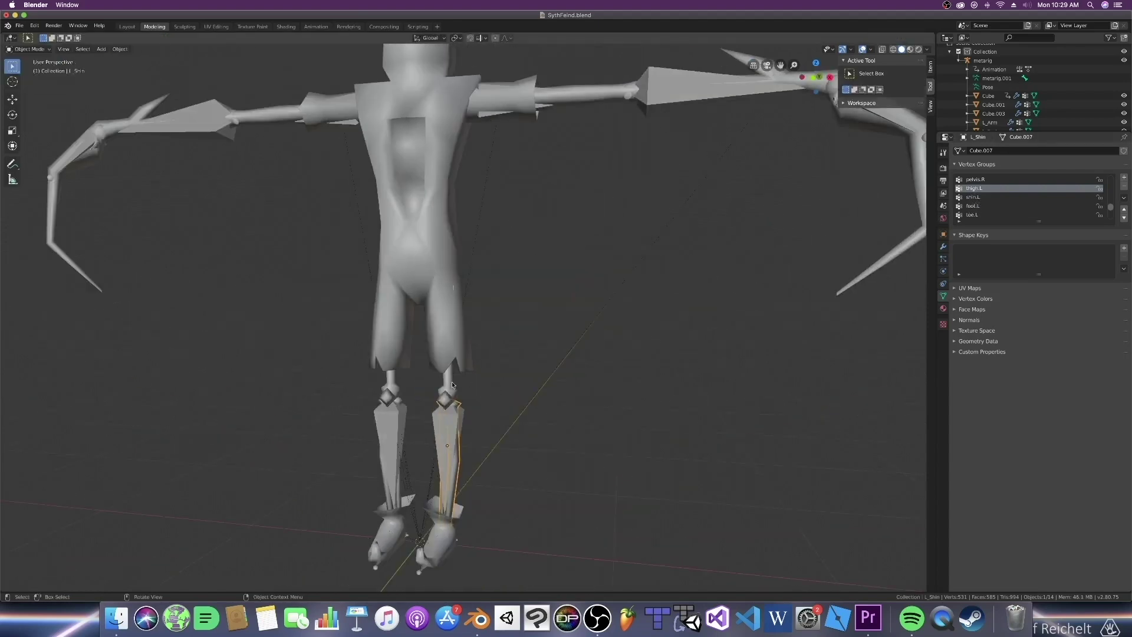
{"action": "middle_click_drag", "start_coordinate": [476, 420], "coordinate": [515, 408]}
{"action": "left_click", "coordinate": [514, 405]}
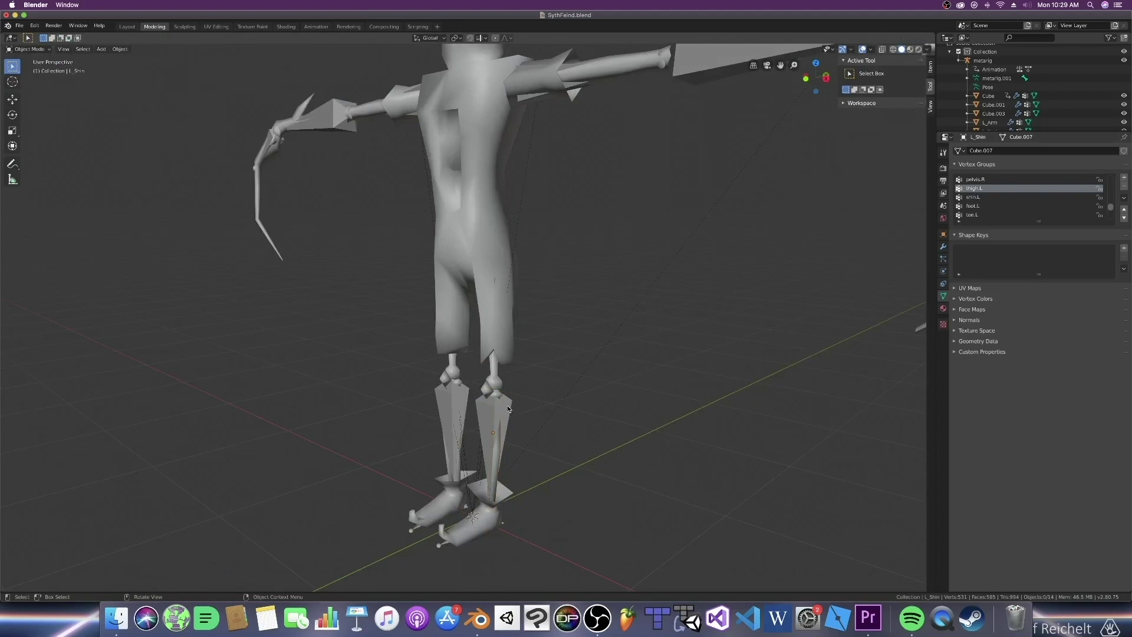
Step: Select the metarig, show the legs in wireframe from the right side view, and enter Pose Mode
{"action": "left_click", "coordinate": [509, 409]}
{"action": "left_click", "coordinate": [826, 77]}
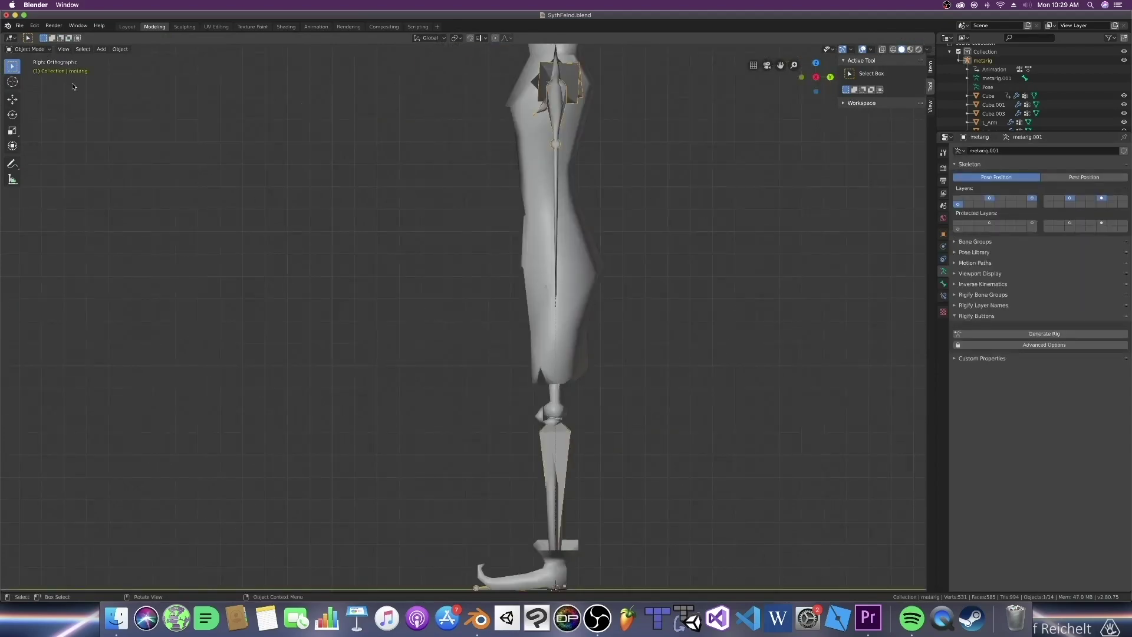
{"action": "middle_click_drag", "start_coordinate": [498, 420], "coordinate": [536, 438]}
{"action": "key", "text": "shift+z"}
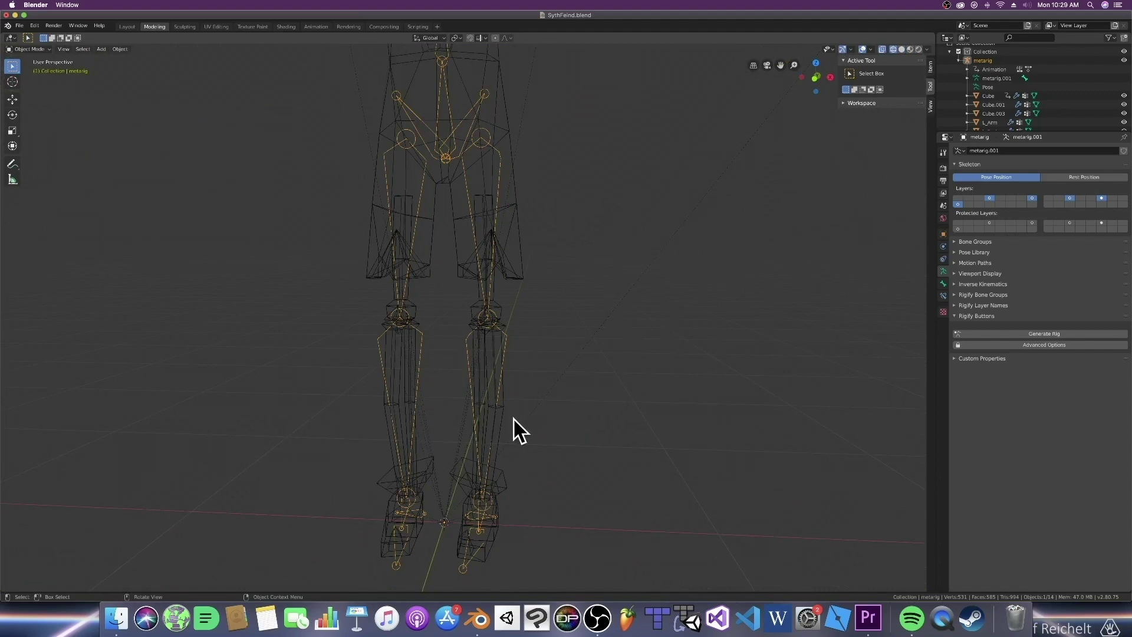
{"action": "left_click", "coordinate": [830, 77]}
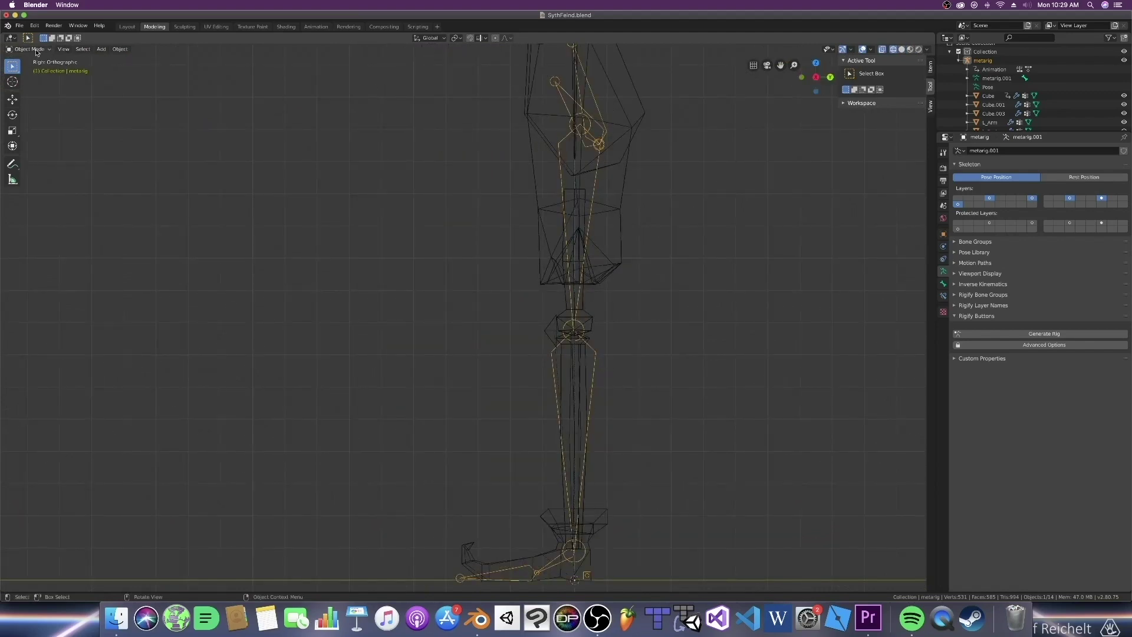
{"action": "left_click", "coordinate": [36, 51]}
{"action": "left_click", "coordinate": [38, 68]}
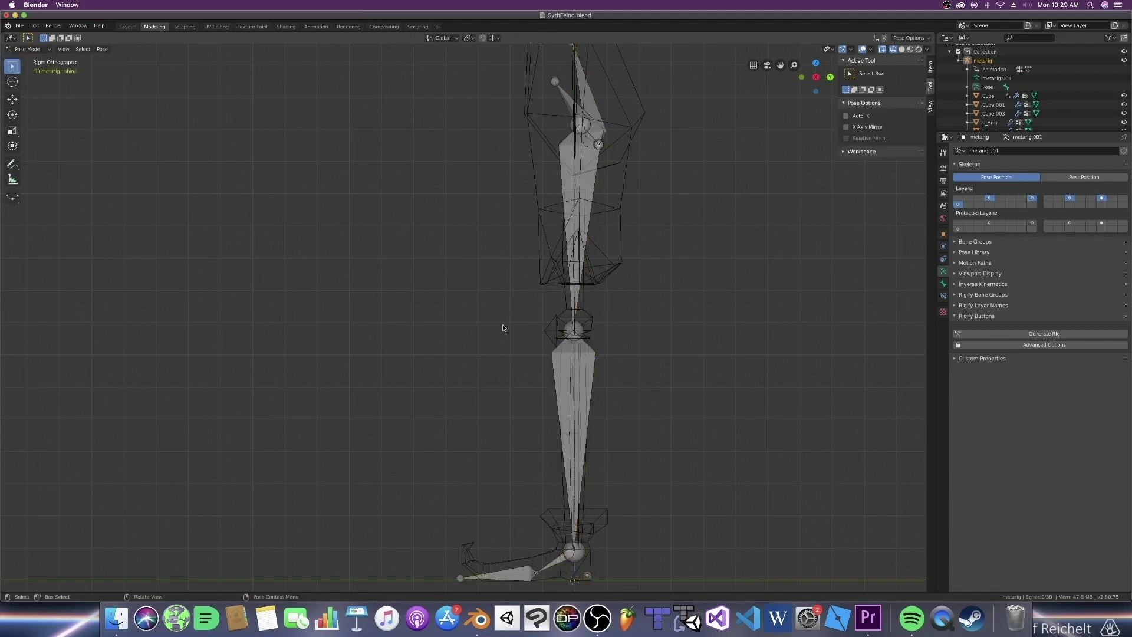
Step: Rotate a shin bone backwards about the knee to test how its mesh follows
{"action": "left_click", "coordinate": [598, 362]}
{"action": "key", "text": "r"}
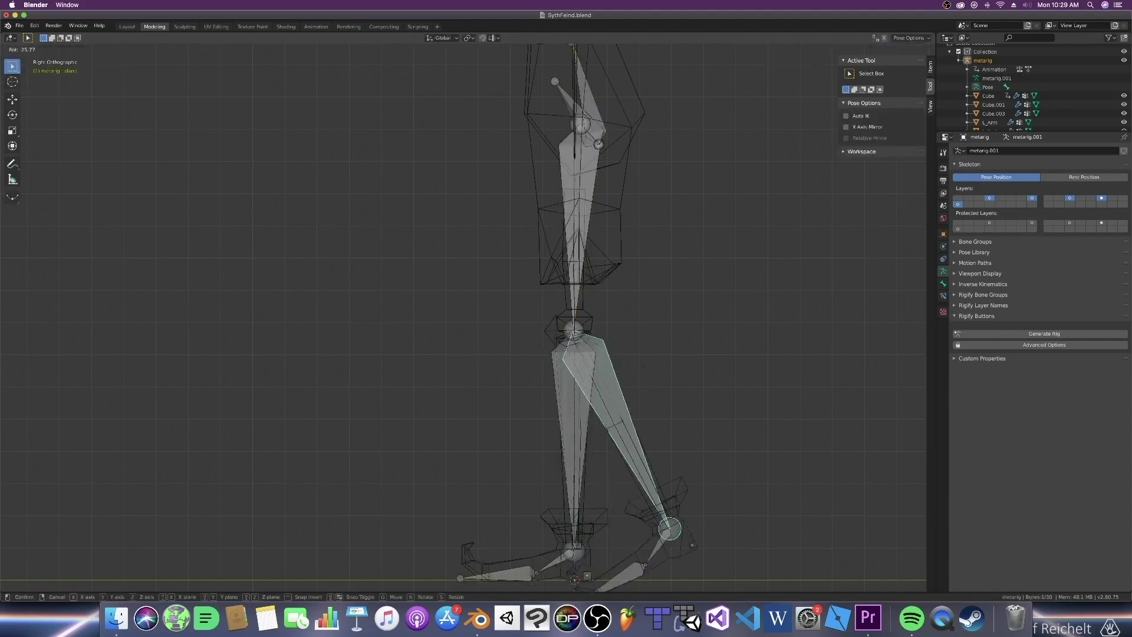
{"action": "left_click", "coordinate": [647, 321]}
{"action": "scroll", "coordinate": [633, 350], "scroll_direction": "up", "scroll_amount": 2}
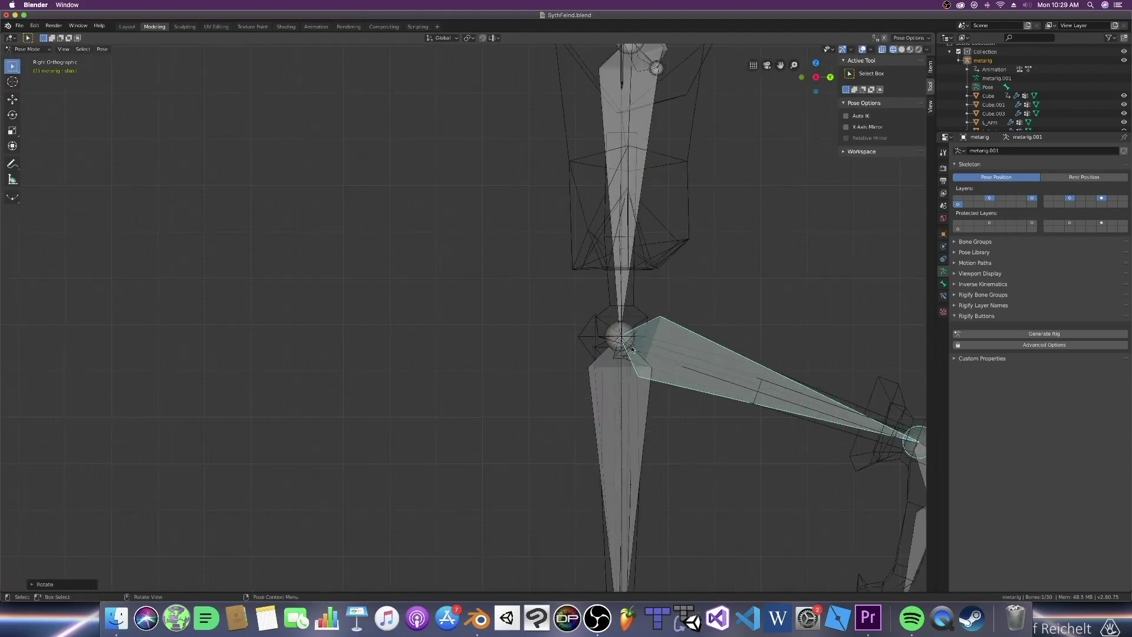
Step: Deselect the bones, return the metarig to Object Mode, and show the bent leg in solid shading
{"action": "key", "text": "alt+a"}
{"action": "middle_click_drag", "start_coordinate": [635, 263], "coordinate": [613, 333]}
{"action": "scroll", "coordinate": [613, 334], "scroll_direction": "up", "scroll_amount": 6}
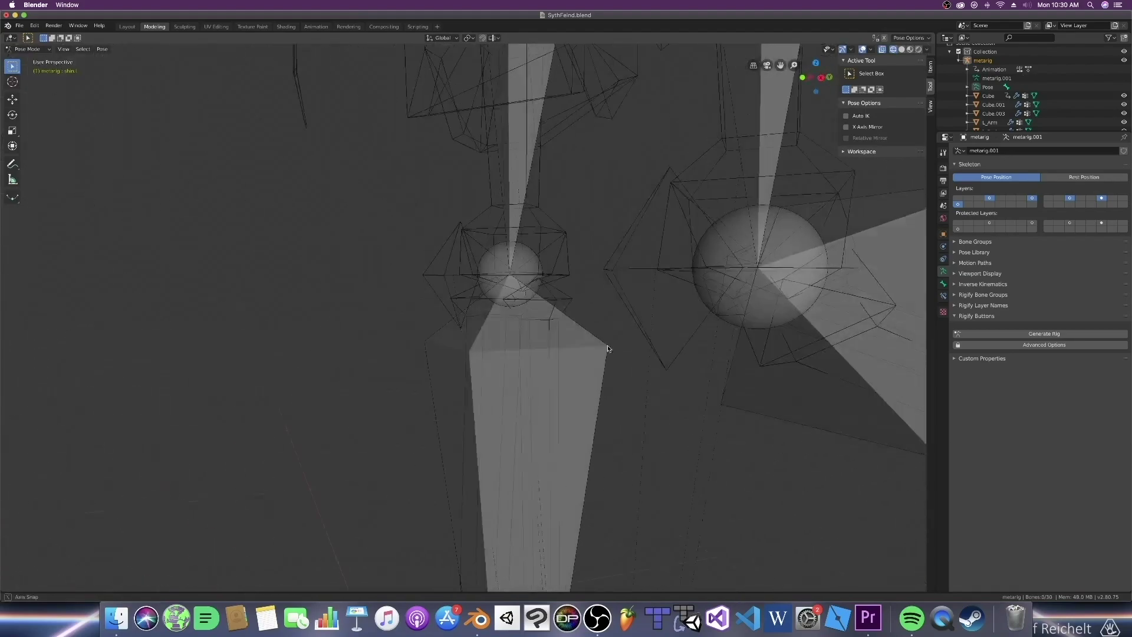
{"action": "middle_click_drag", "start_coordinate": [444, 289], "coordinate": [571, 318]}
{"action": "scroll", "coordinate": [570, 318], "scroll_direction": "down", "scroll_amount": 5}
{"action": "left_click", "coordinate": [29, 48]}
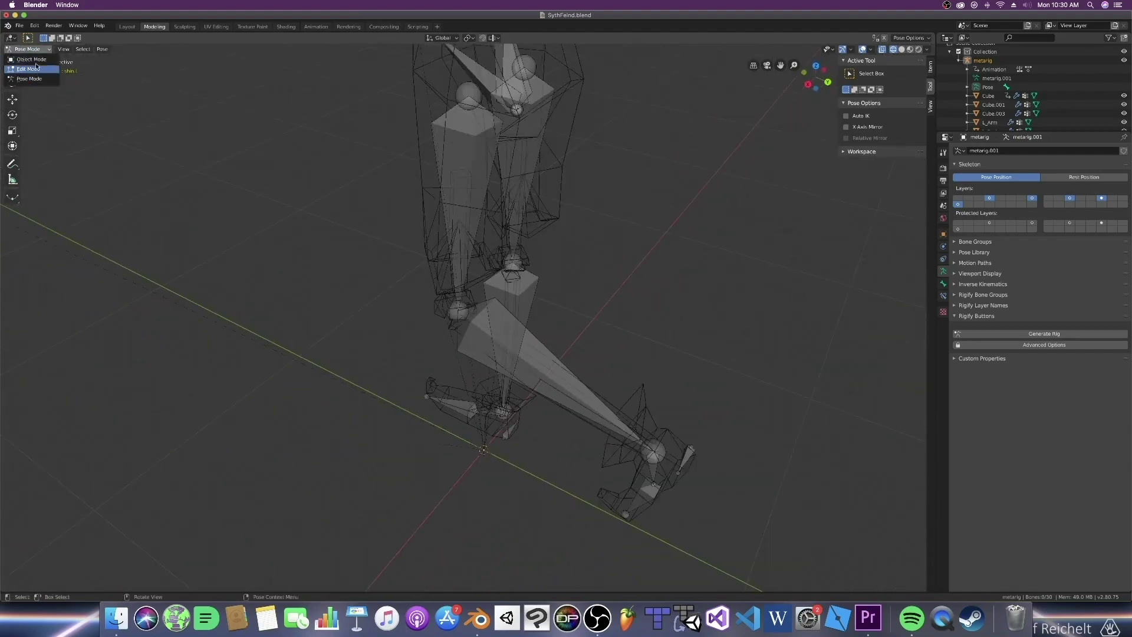
{"action": "left_click", "coordinate": [26, 58]}
{"action": "scroll", "coordinate": [703, 331], "scroll_direction": "up", "scroll_amount": 3}
{"action": "key", "text": "shift+z"}
{"action": "scroll", "coordinate": [643, 325], "scroll_direction": "up", "scroll_amount": 4}
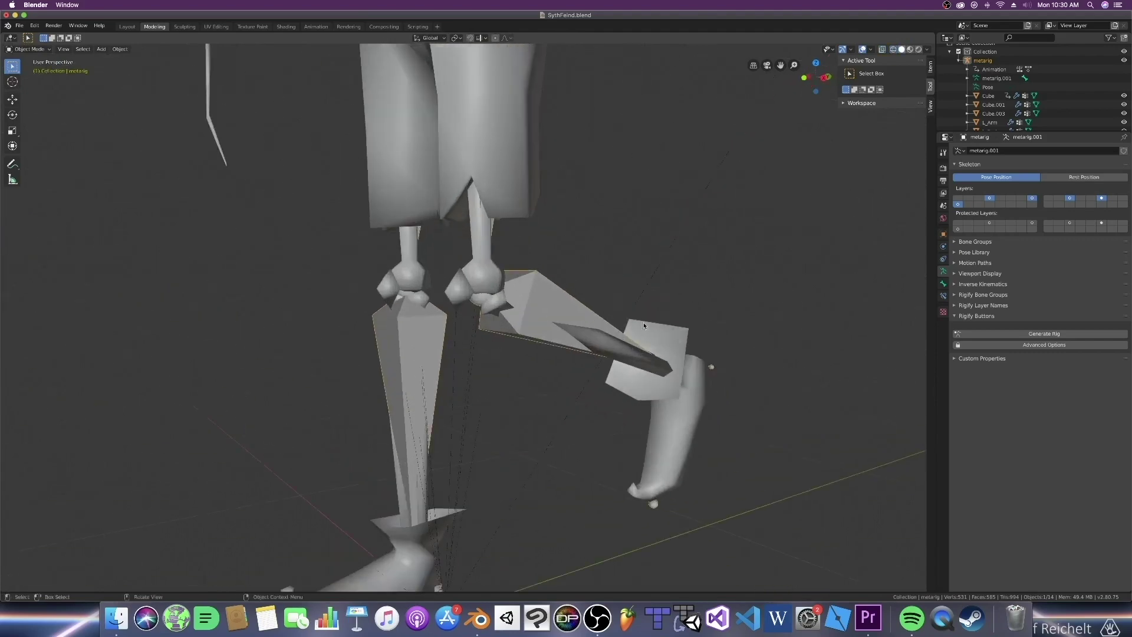
Step: Select the L_Shin mesh, switch it to Weight Paint mode, and isolate it in local view
{"action": "left_click", "coordinate": [494, 306]}
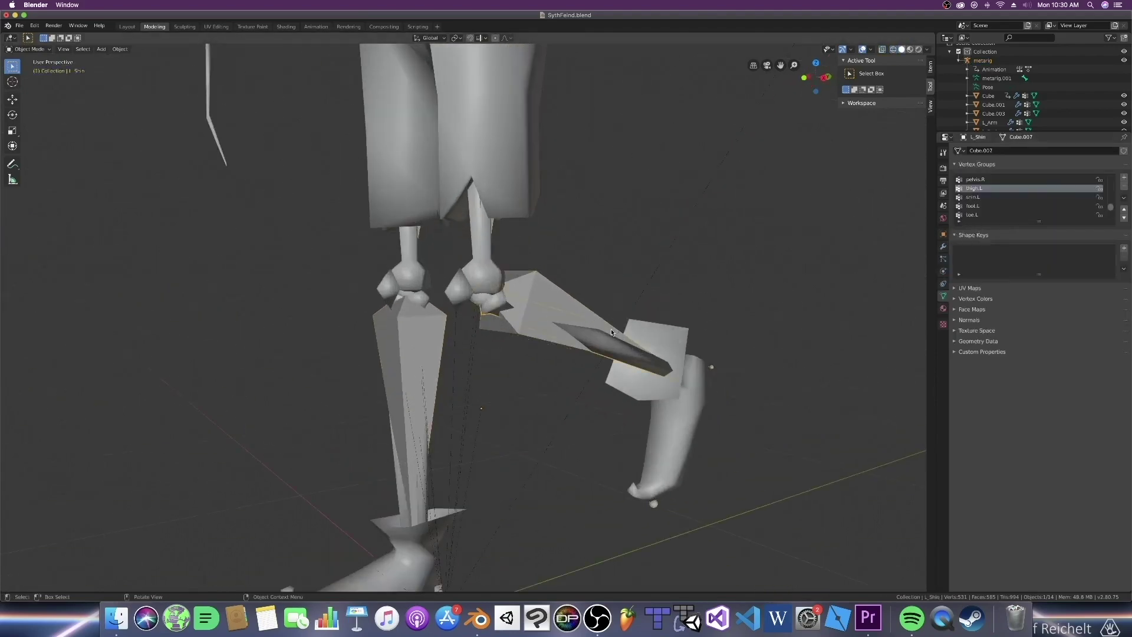
{"action": "left_click", "coordinate": [28, 49]}
{"action": "left_click", "coordinate": [29, 109]}
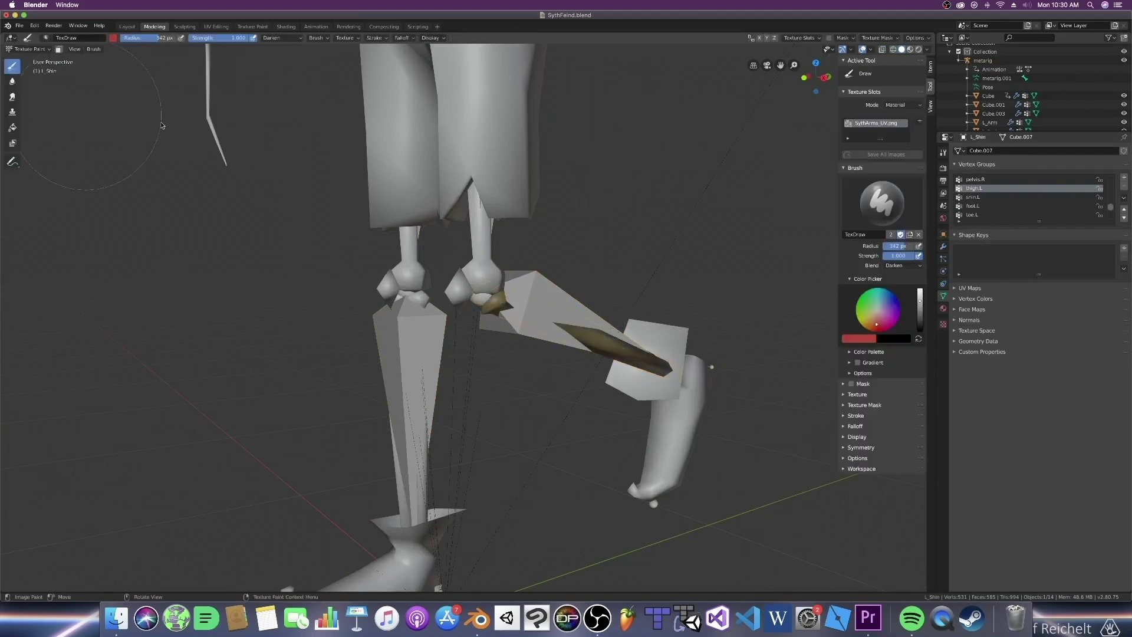
{"action": "left_click", "coordinate": [30, 49]}
{"action": "left_click", "coordinate": [29, 98]}
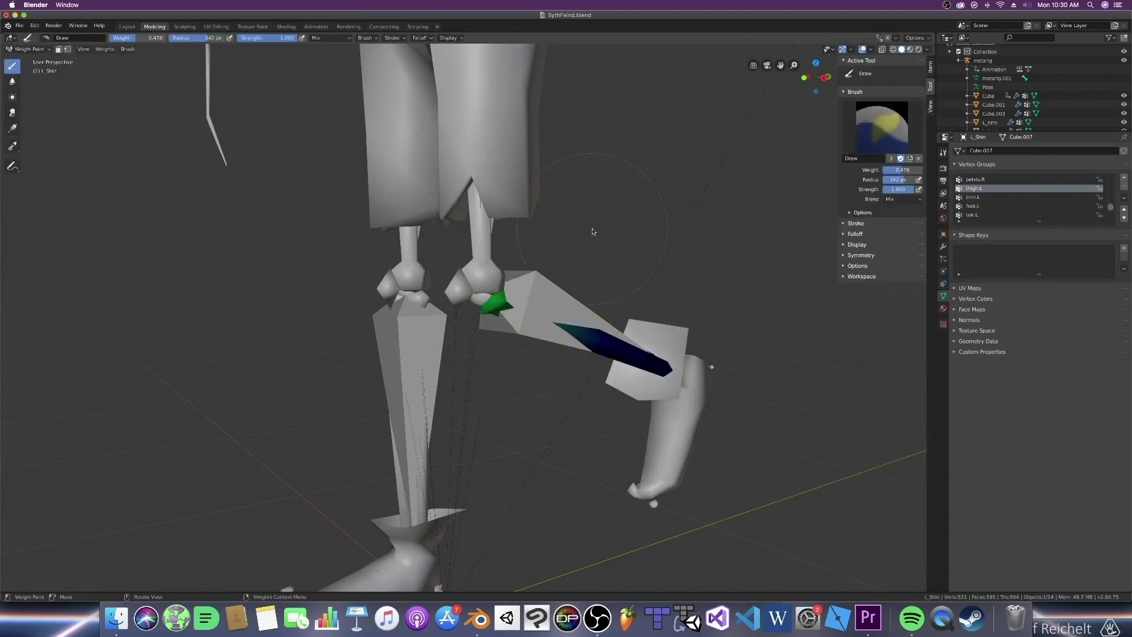
{"action": "key", "text": "KP_Divide"}
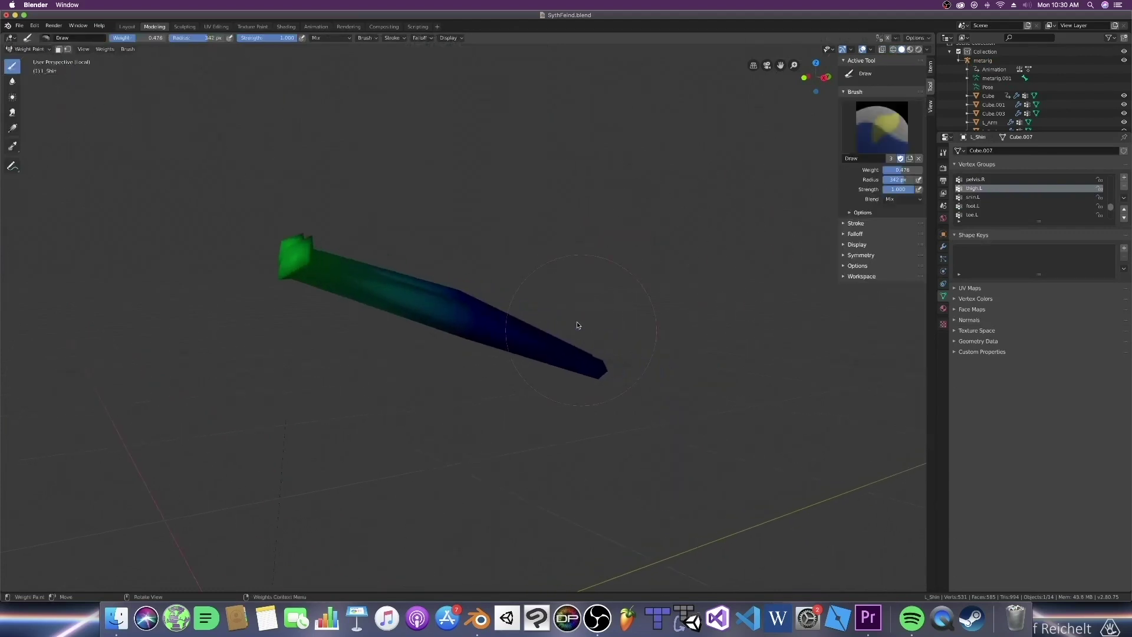
Step: Set the Draw brush weight to 0.000 and view the isolated L_Shin from several sides
{"action": "middle_click_drag", "start_coordinate": [577, 321], "coordinate": [501, 296]}
{"action": "left_click", "coordinate": [902, 170]}
{"action": "type", "text": "0"}
{"action": "key", "text": "Return"}
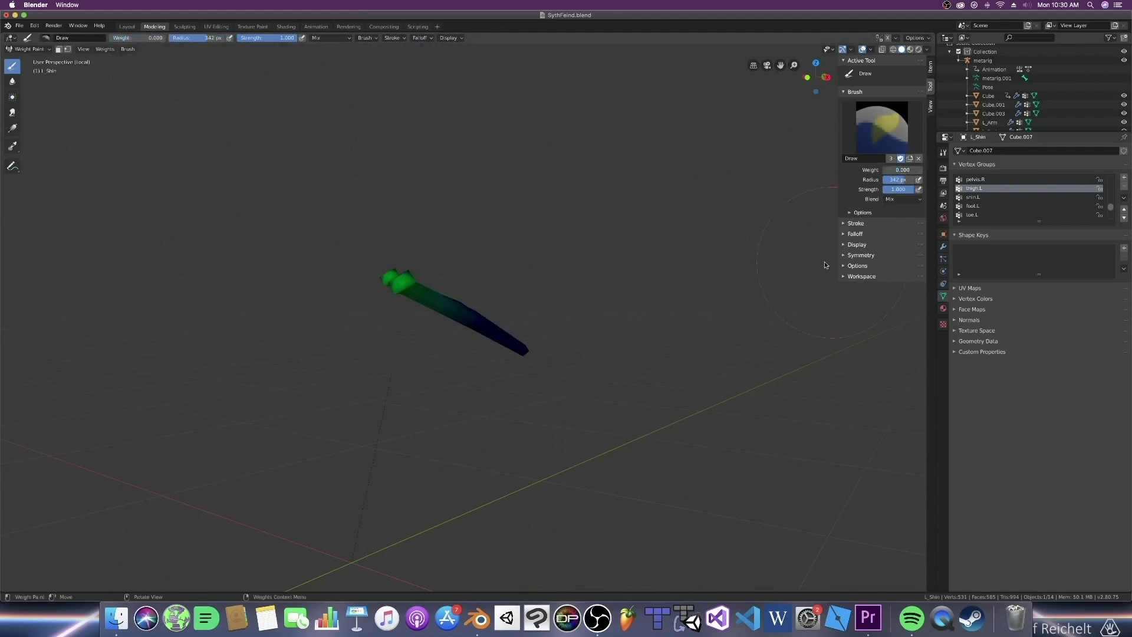
{"action": "middle_click_drag", "start_coordinate": [422, 336], "coordinate": [488, 326]}
{"action": "middle_click_drag", "start_coordinate": [331, 302], "coordinate": [510, 315]}
{"action": "scroll", "coordinate": [510, 315], "scroll_direction": "up", "scroll_amount": 4}
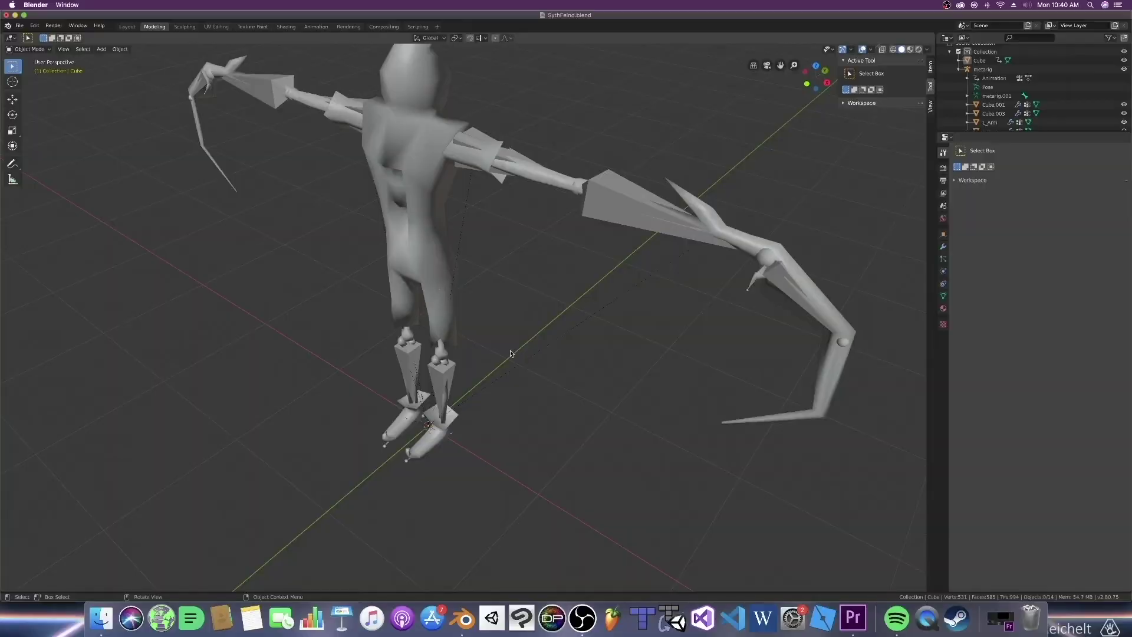
Step: In front wireframe view, parent the hooded body mesh Cube to the metarig with automatic weights
{"action": "middle_click_drag", "start_coordinate": [510, 353], "coordinate": [527, 366]}
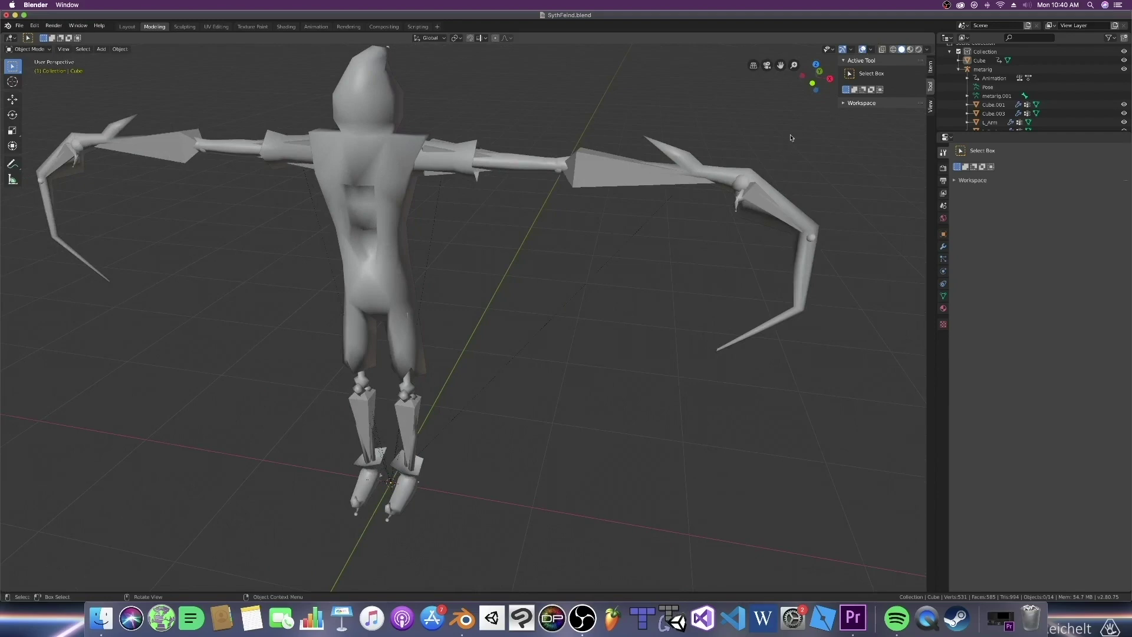
{"action": "left_click", "coordinate": [812, 83]}
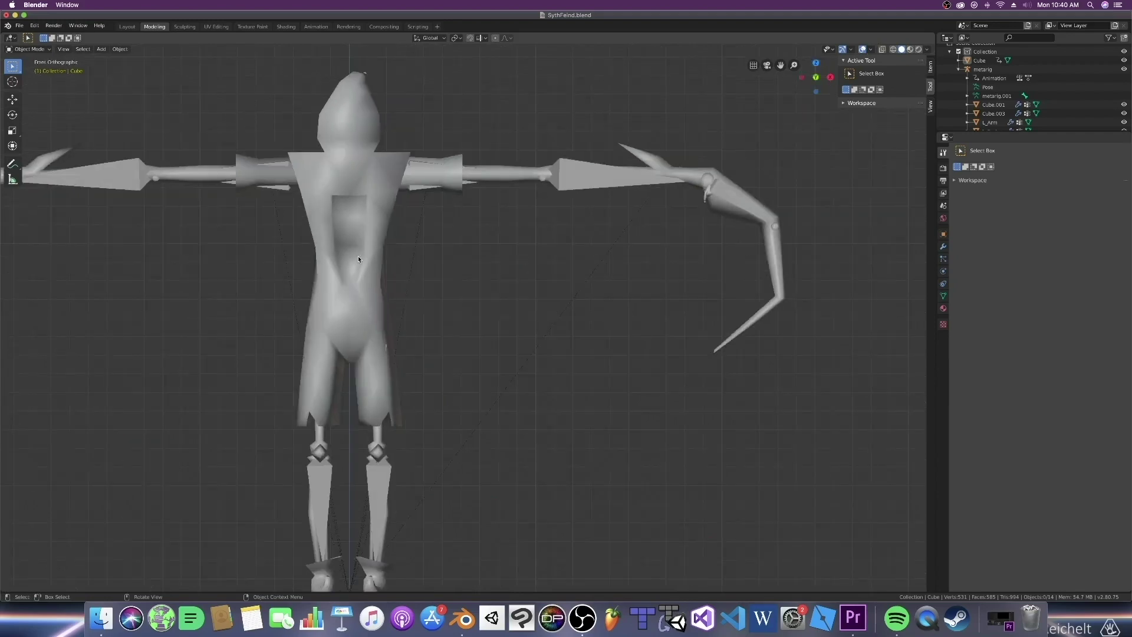
{"action": "key", "text": "shift+z"}
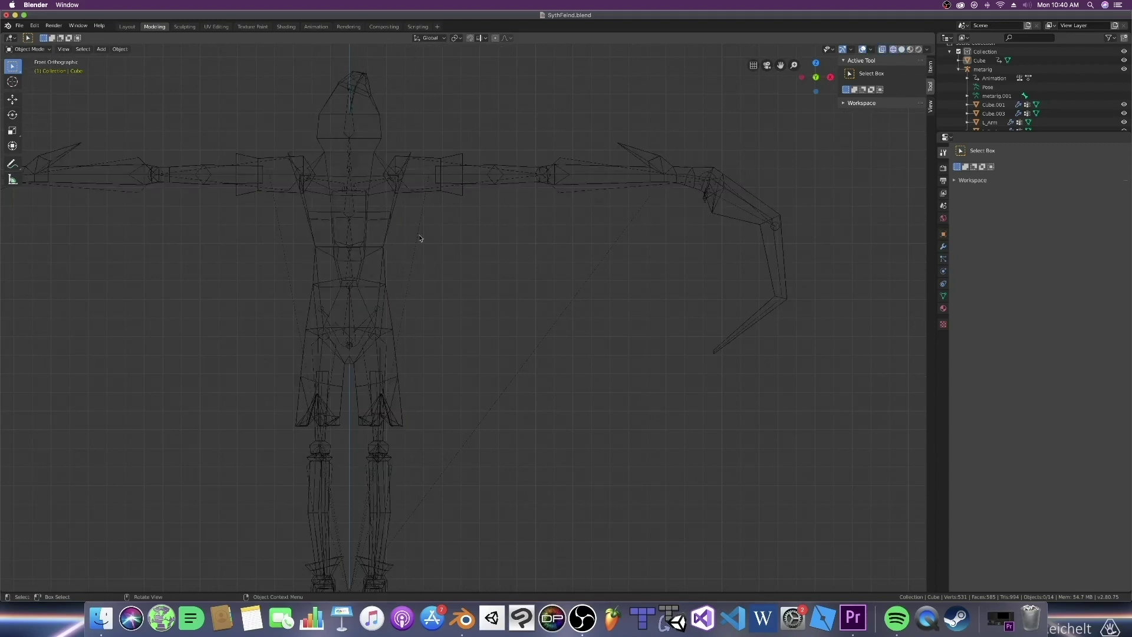
{"action": "left_click", "coordinate": [389, 216]}
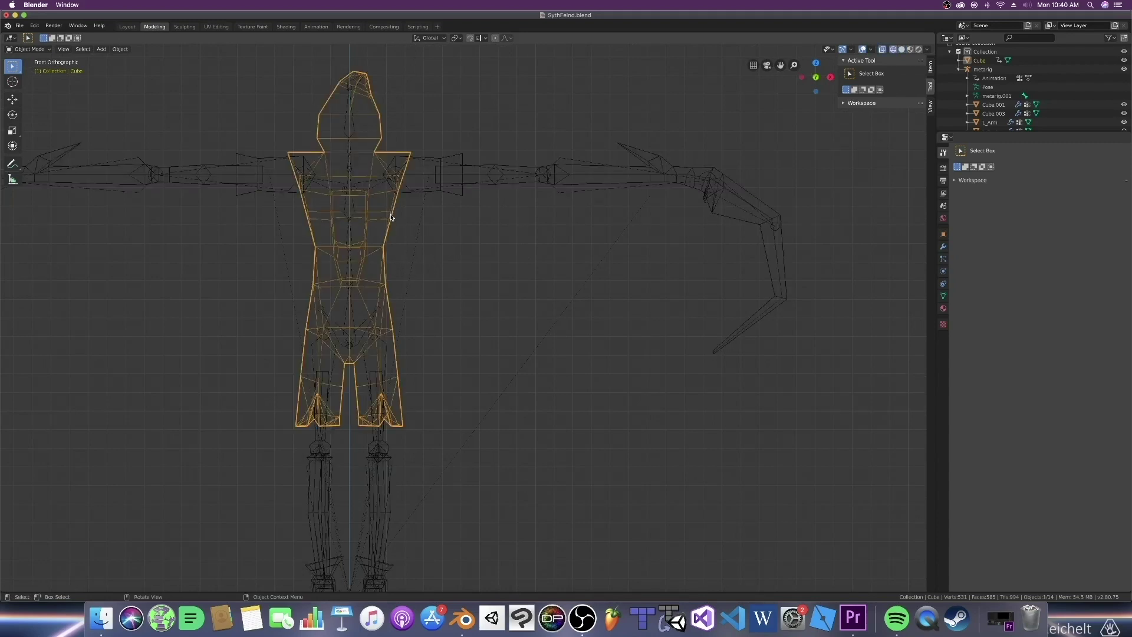
{"action": "left_click", "coordinate": [354, 210], "text": "shift"}
{"action": "key", "text": "ctrl+p"}
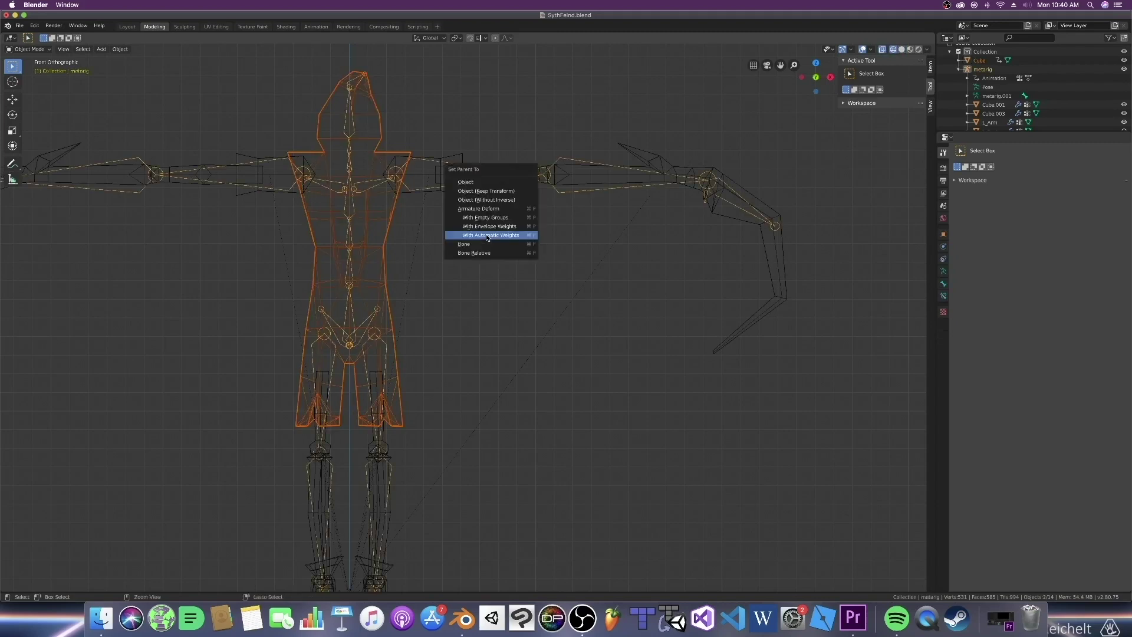
{"action": "left_click", "coordinate": [487, 235]}
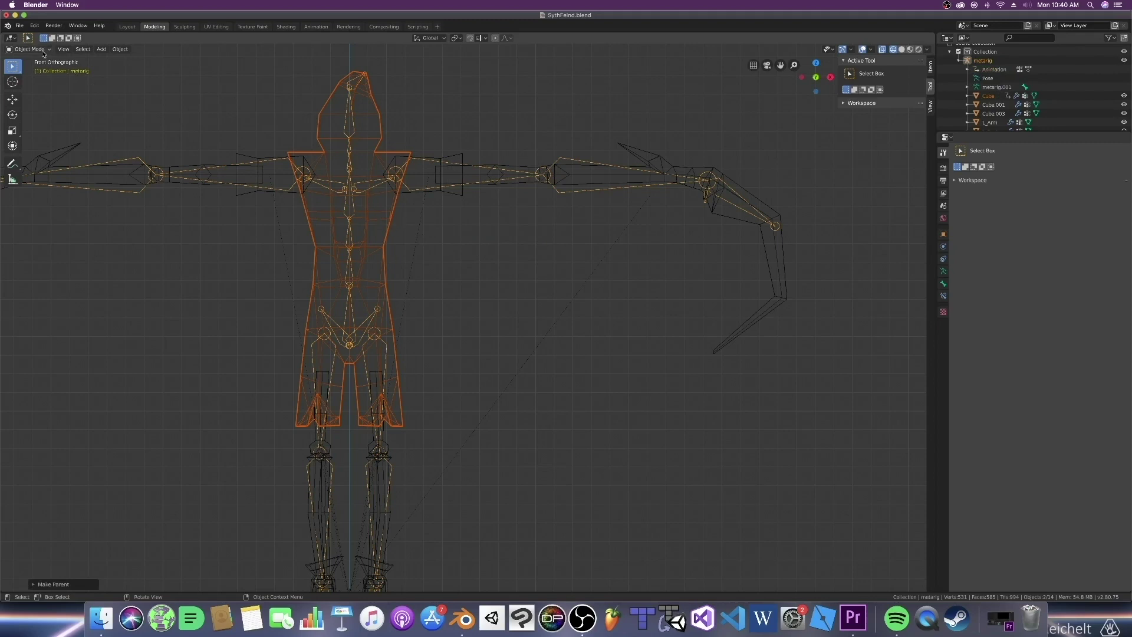
Step: Select only the metarig, enter Pose Mode, and view the character from the right side
{"action": "left_click", "coordinate": [28, 49]}
{"action": "left_click", "coordinate": [447, 239]}
{"action": "left_click", "coordinate": [353, 233]}
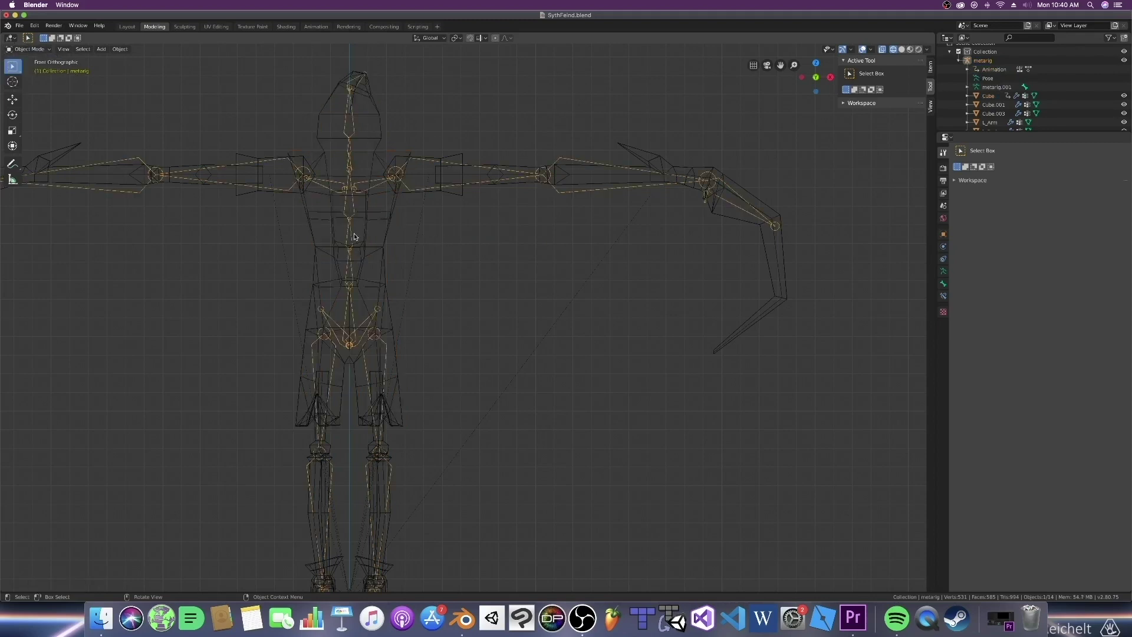
{"action": "left_click", "coordinate": [28, 49]}
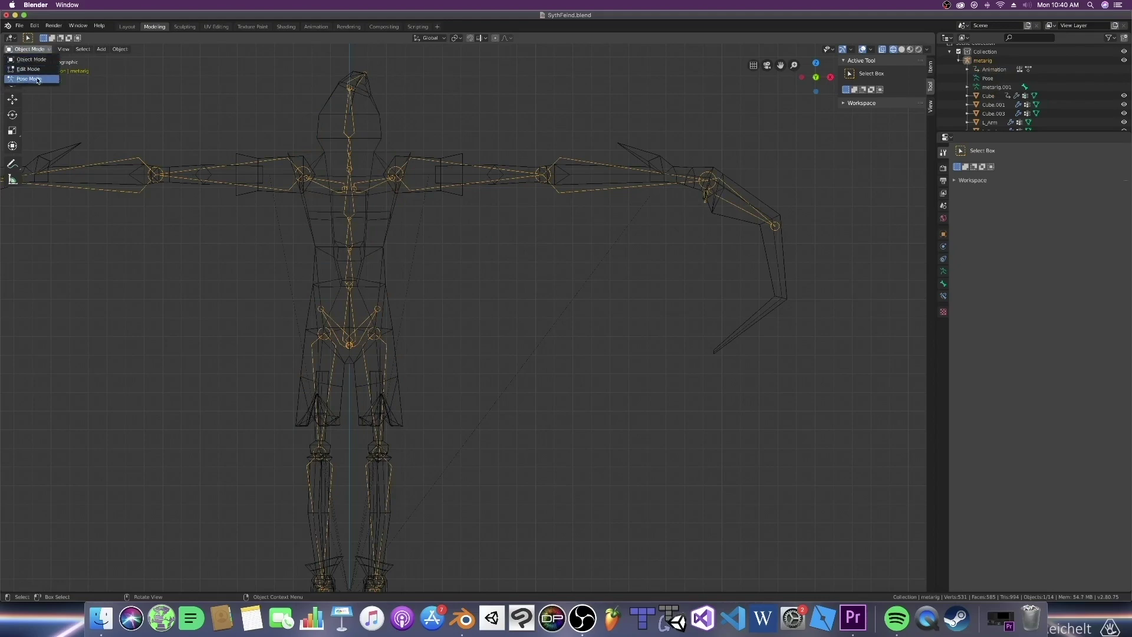
{"action": "left_click", "coordinate": [27, 76]}
{"action": "left_click", "coordinate": [830, 77]}
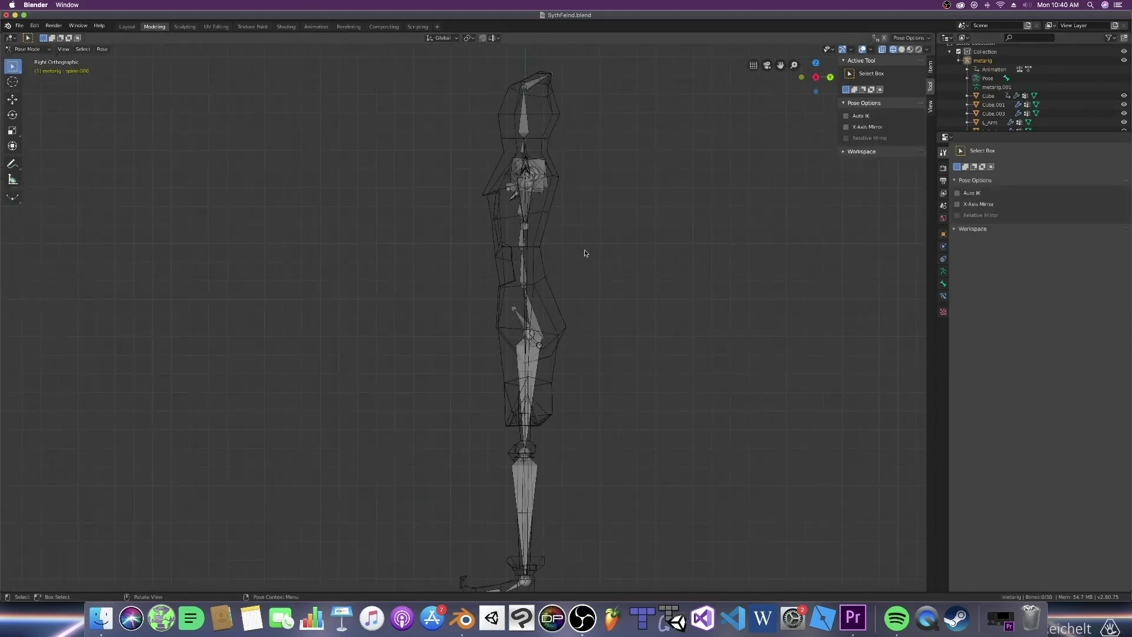
Step: Rotate the spine.002 and spine.003 bones backwards to test how the body mesh bends
{"action": "left_click", "coordinate": [520, 241]}
{"action": "key", "text": "r"}
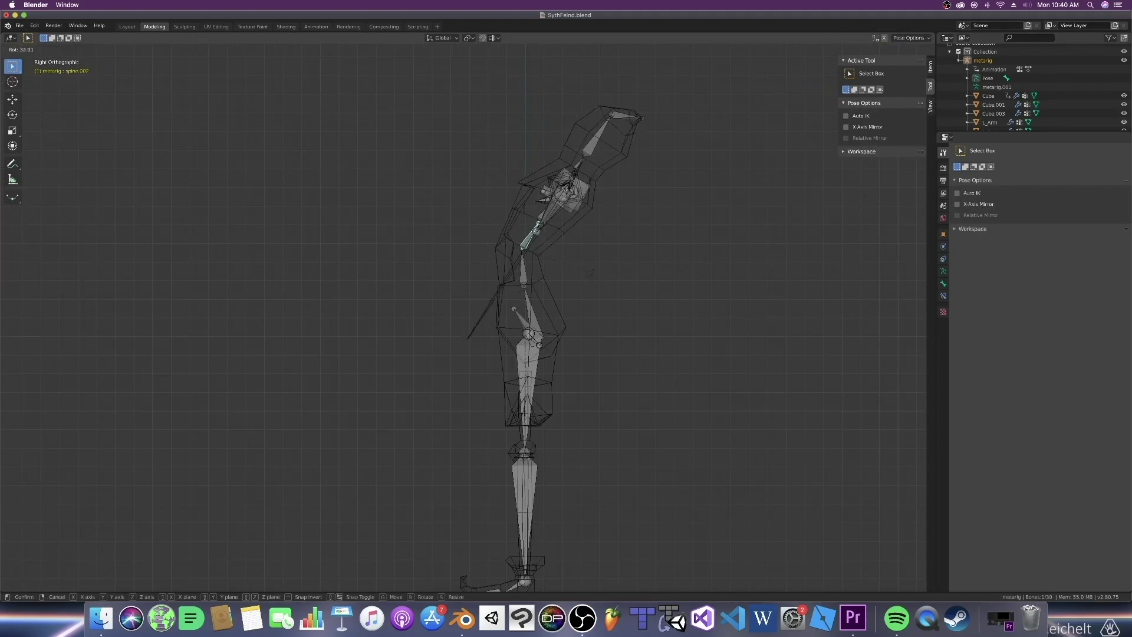
{"action": "left_click", "coordinate": [540, 221]}
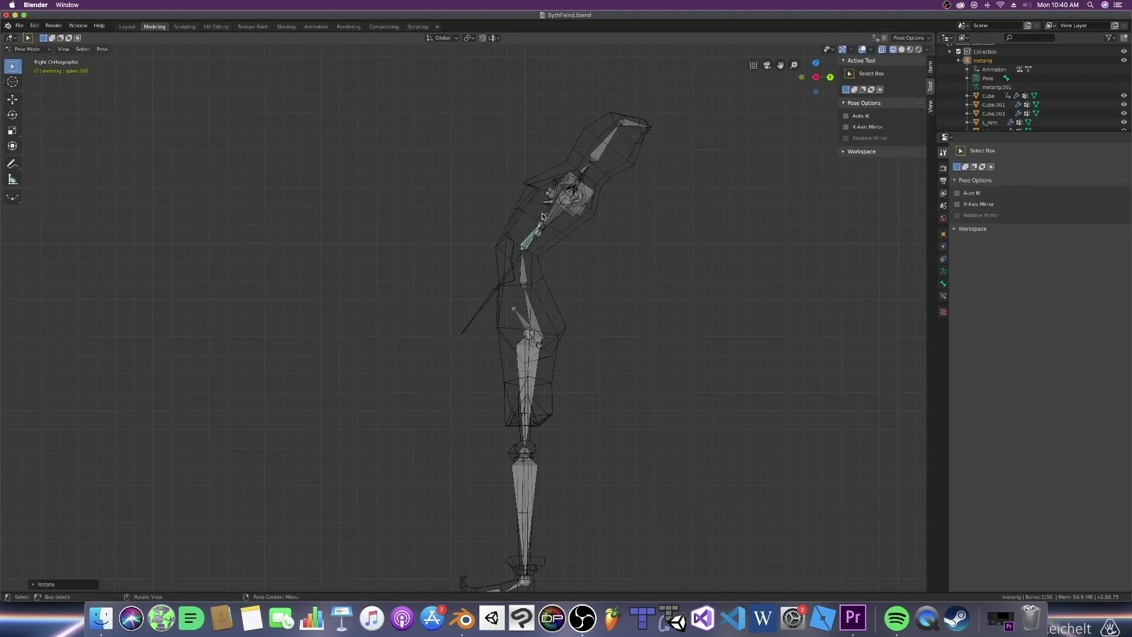
{"action": "left_click", "coordinate": [542, 217]}
{"action": "key", "text": "r"}
{"action": "left_click", "coordinate": [597, 195]}
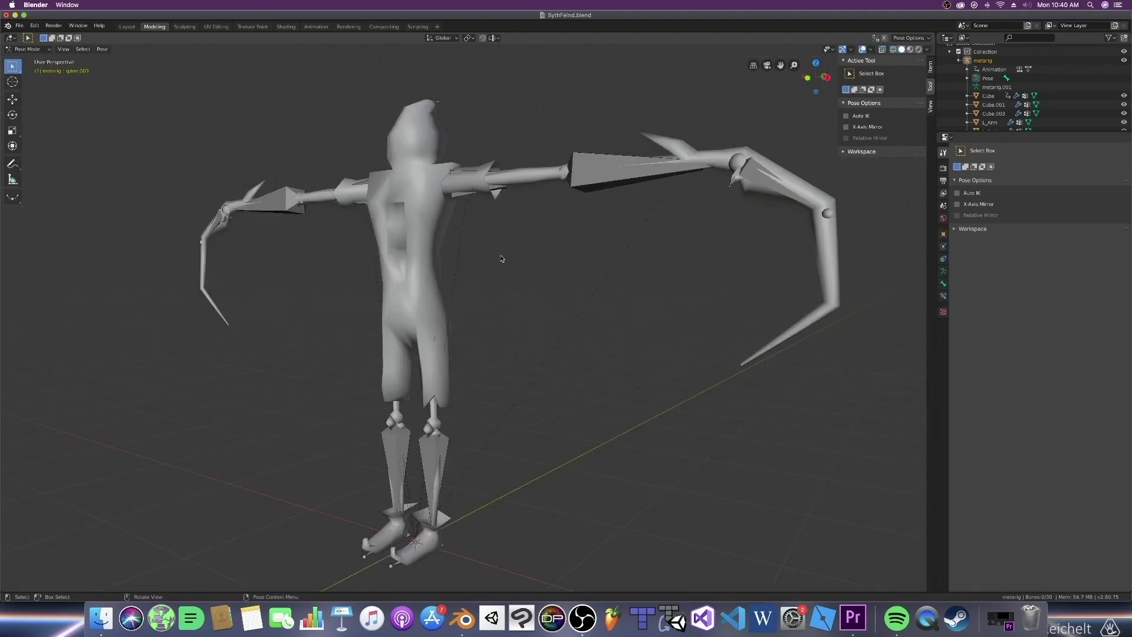
Step: Return the metarig to Object Mode, select the body mesh Cube, and switch it to Weight Paint mode
{"action": "scroll", "coordinate": [510, 258], "scroll_direction": "up", "scroll_amount": 3}
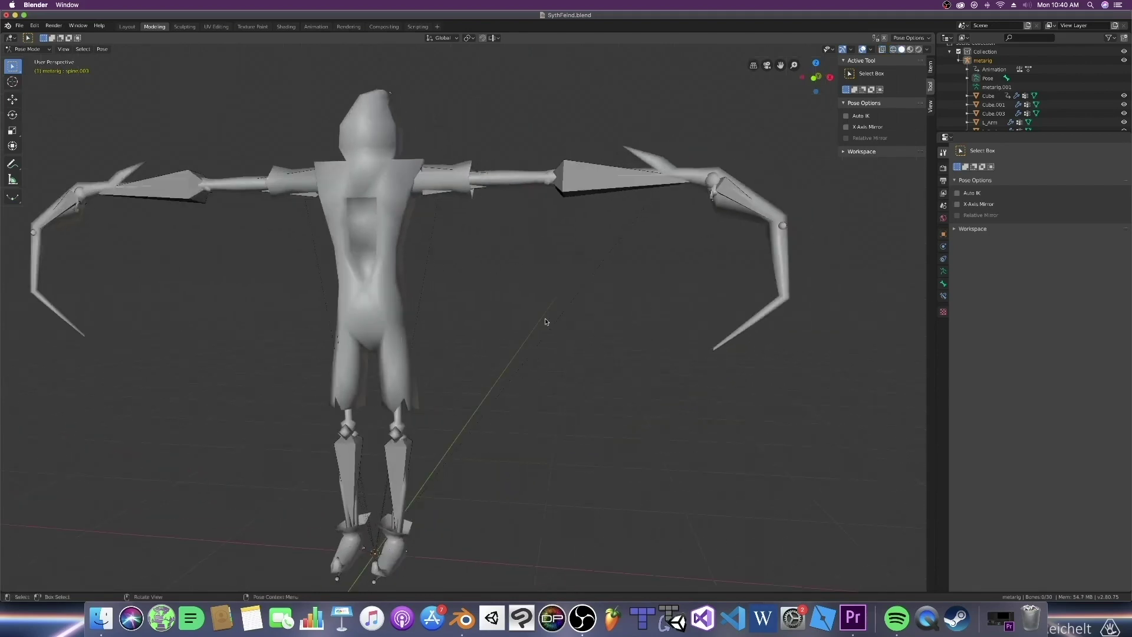
{"action": "left_click", "coordinate": [26, 49]}
{"action": "left_click", "coordinate": [26, 60]}
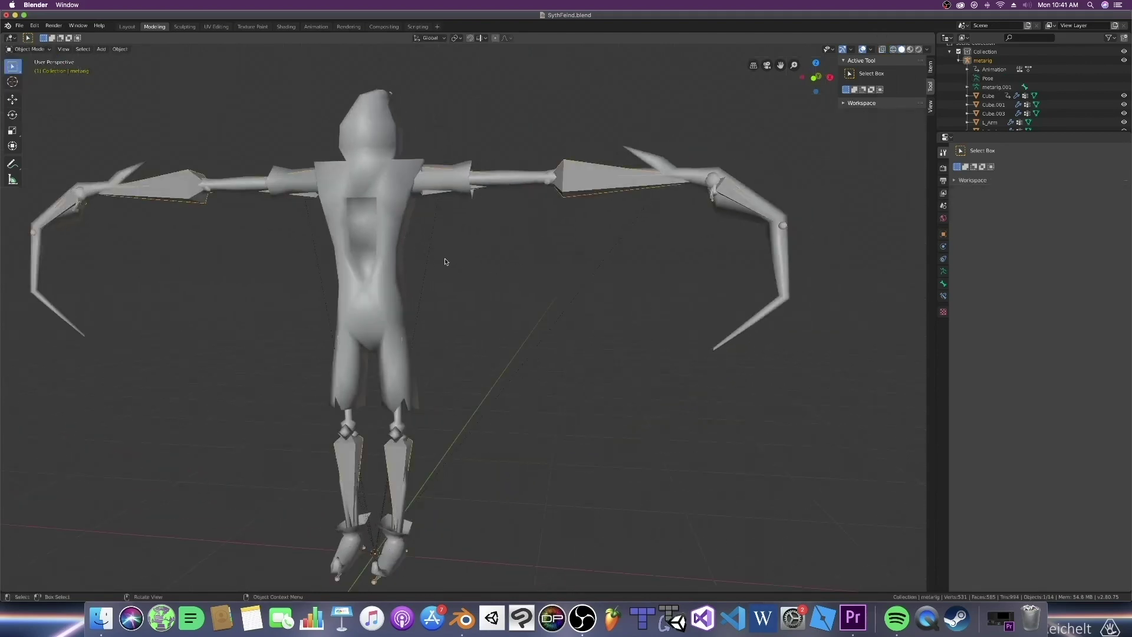
{"action": "left_click", "coordinate": [393, 197]}
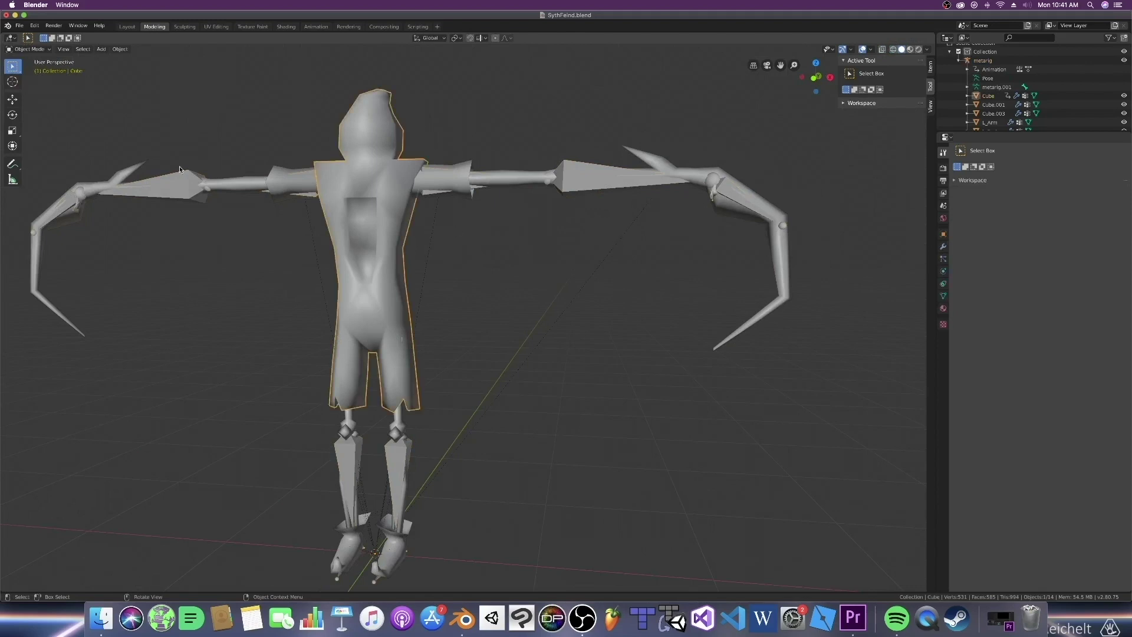
{"action": "left_click", "coordinate": [29, 49]}
{"action": "left_click", "coordinate": [38, 99]}
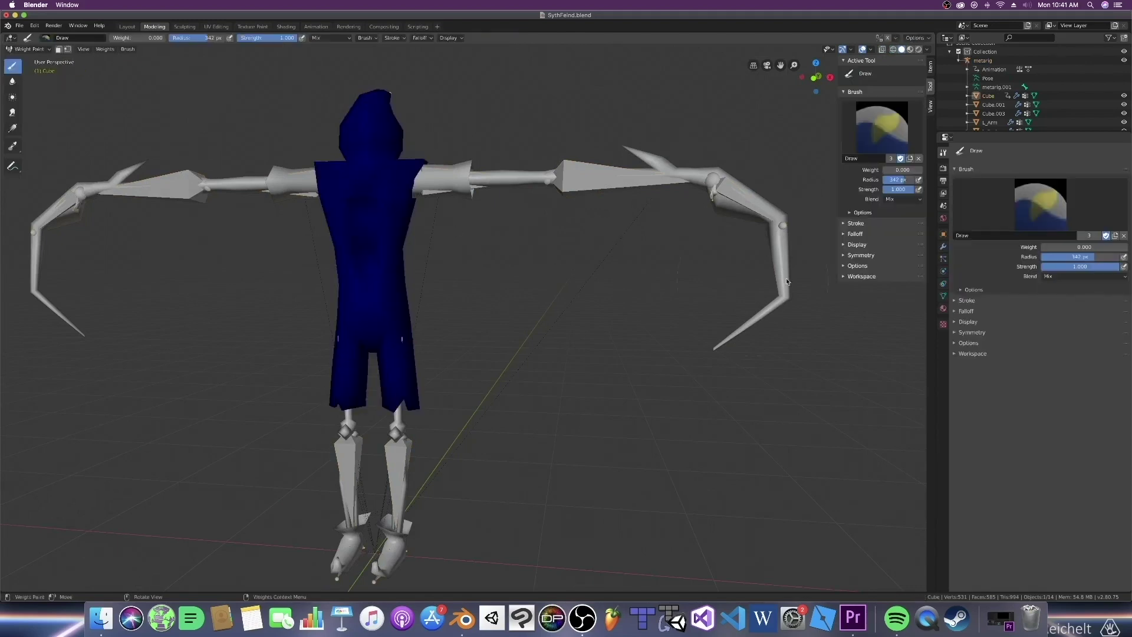
Step: Examine the body mesh's weights group by group, starting from the spine vertex group
{"action": "left_click", "coordinate": [943, 295]}
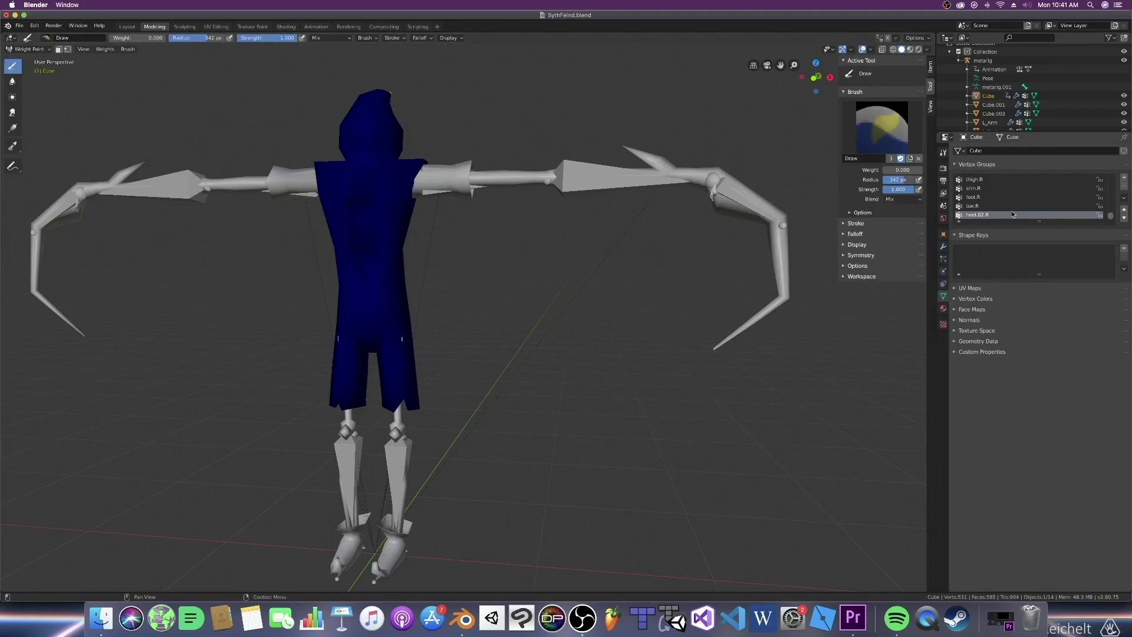
{"action": "left_click_drag", "start_coordinate": [1108, 219], "coordinate": [1111, 176]}
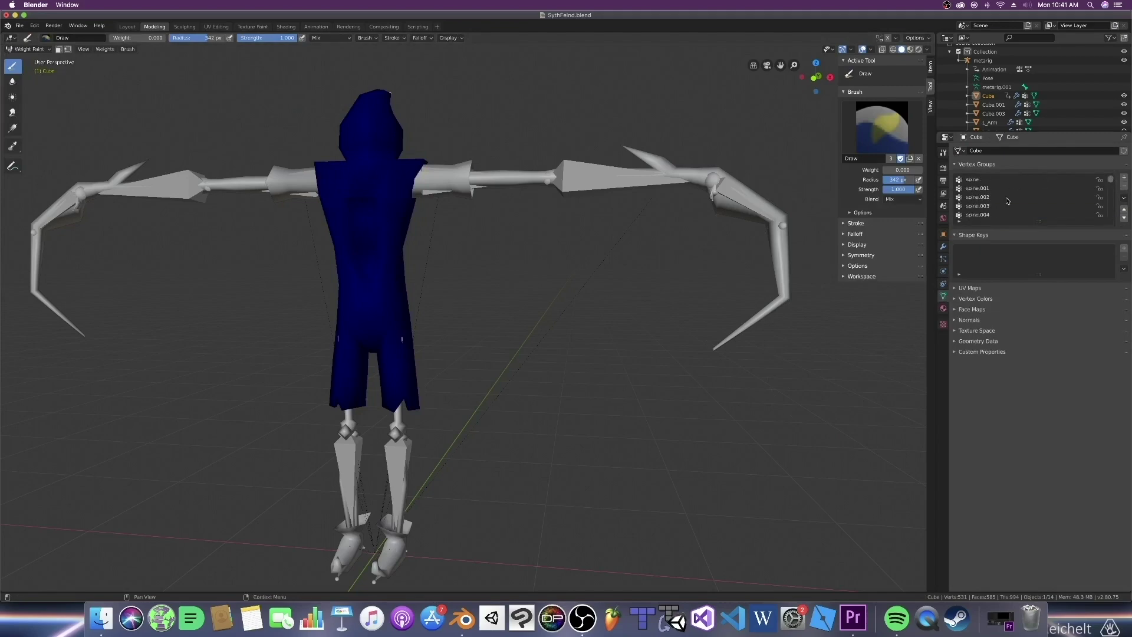
{"action": "left_click", "coordinate": [981, 180]}
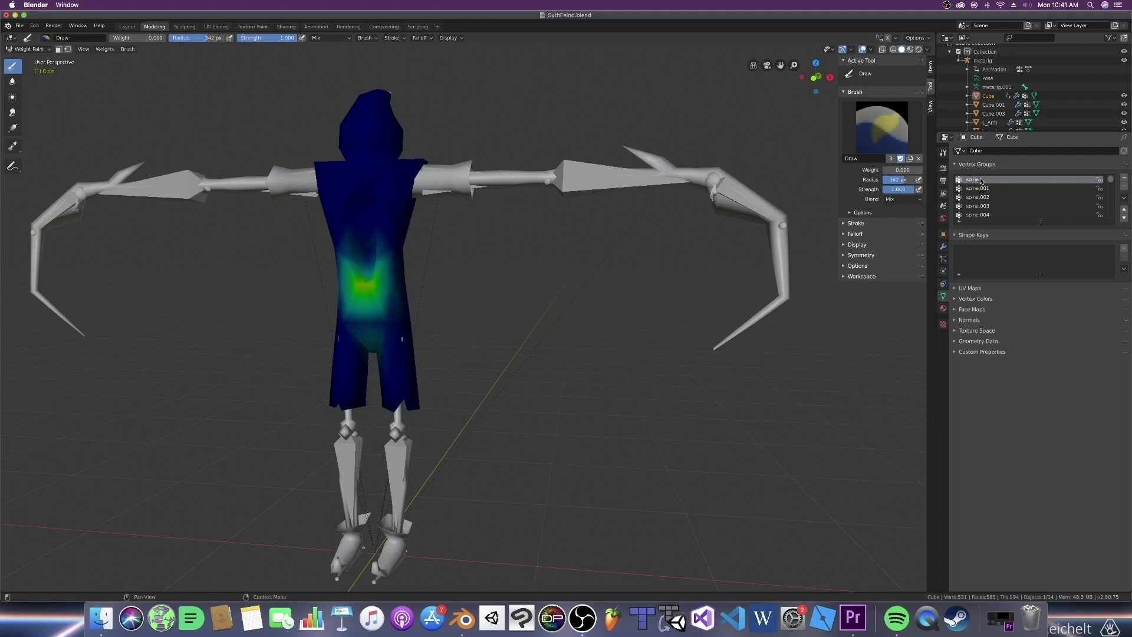
{"action": "key", "text": "Down"}
{"action": "key", "text": "Down"}
{"action": "key", "text": "Down"}
{"action": "key", "text": "Down"}
{"action": "key", "text": "Down"}
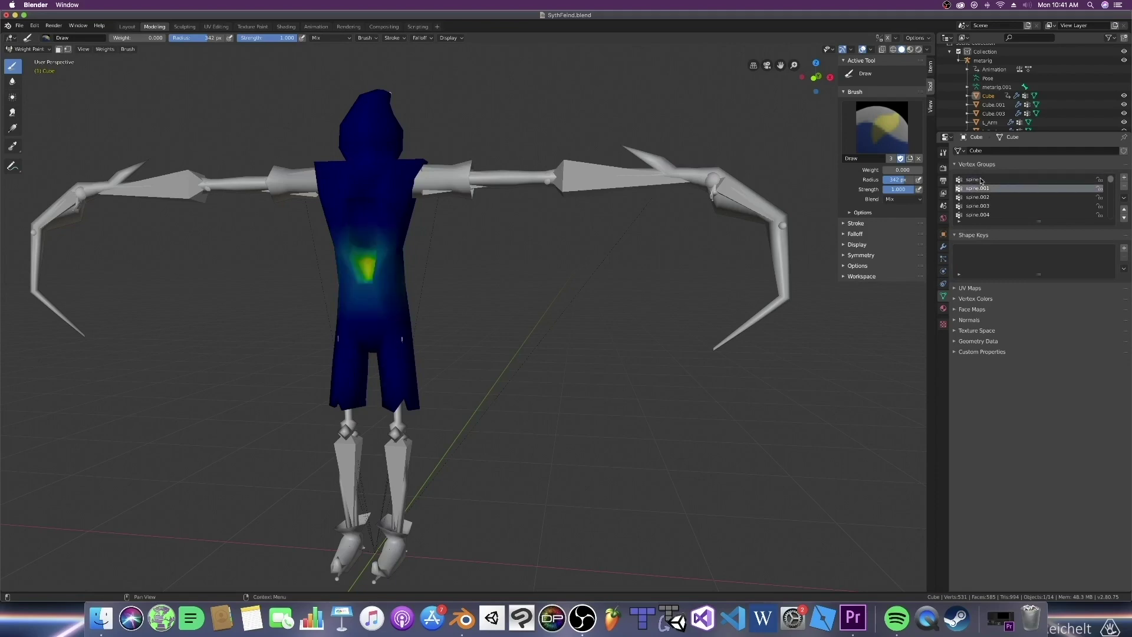
{"action": "key", "text": "Down"}
{"action": "key", "text": "Down"}
{"action": "key", "text": "Down"}
{"action": "key", "text": "Down"}
{"action": "key", "text": "Down"}
{"action": "key", "text": "Down"}
{"action": "key", "text": "Down"}
{"action": "key", "text": "Down"}
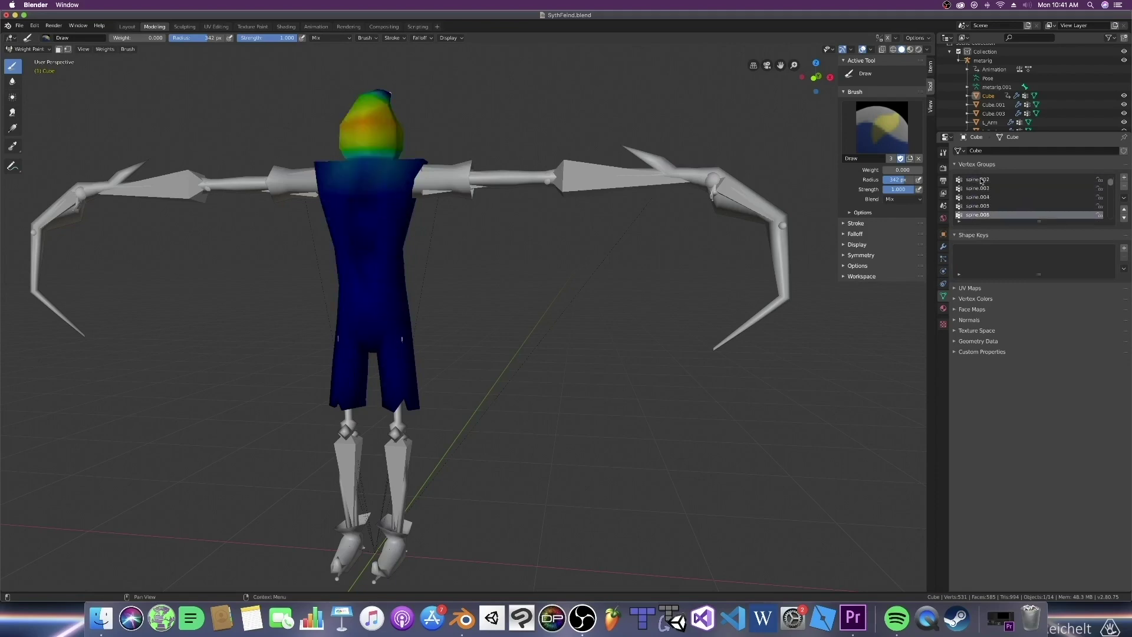
{"action": "key", "text": "Down"}
{"action": "key", "text": "Down"}
{"action": "key", "text": "Down"}
{"action": "key", "text": "Down"}
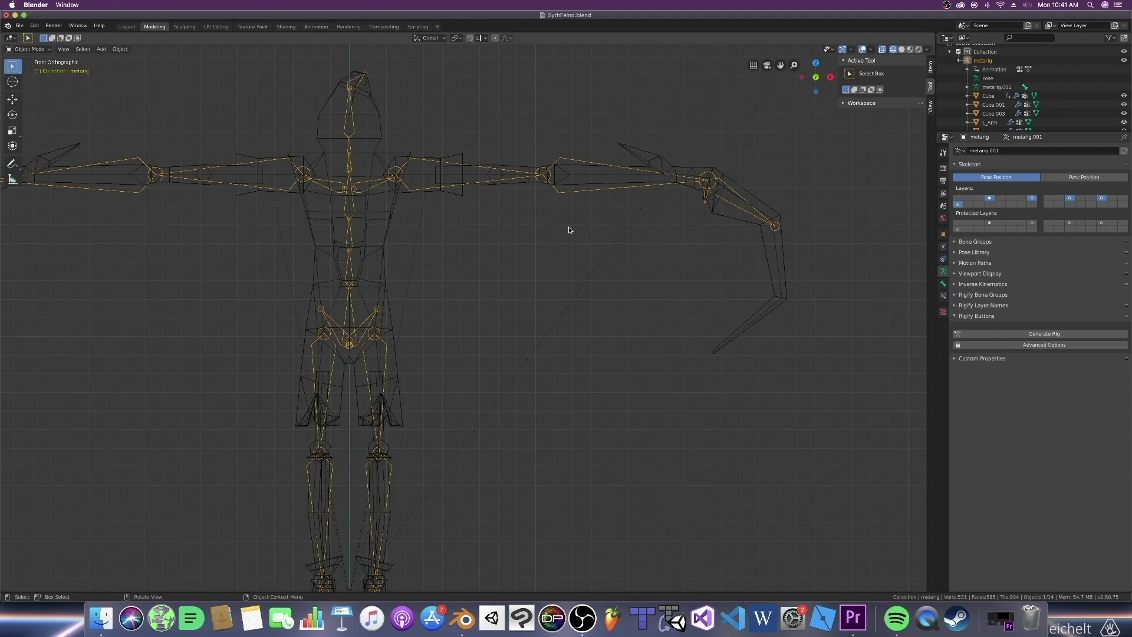
Step: Put the metarig in Pose Mode and rotate the thigh.L bone outwards to test the body mesh's deformation
{"action": "left_click", "coordinate": [30, 49]}
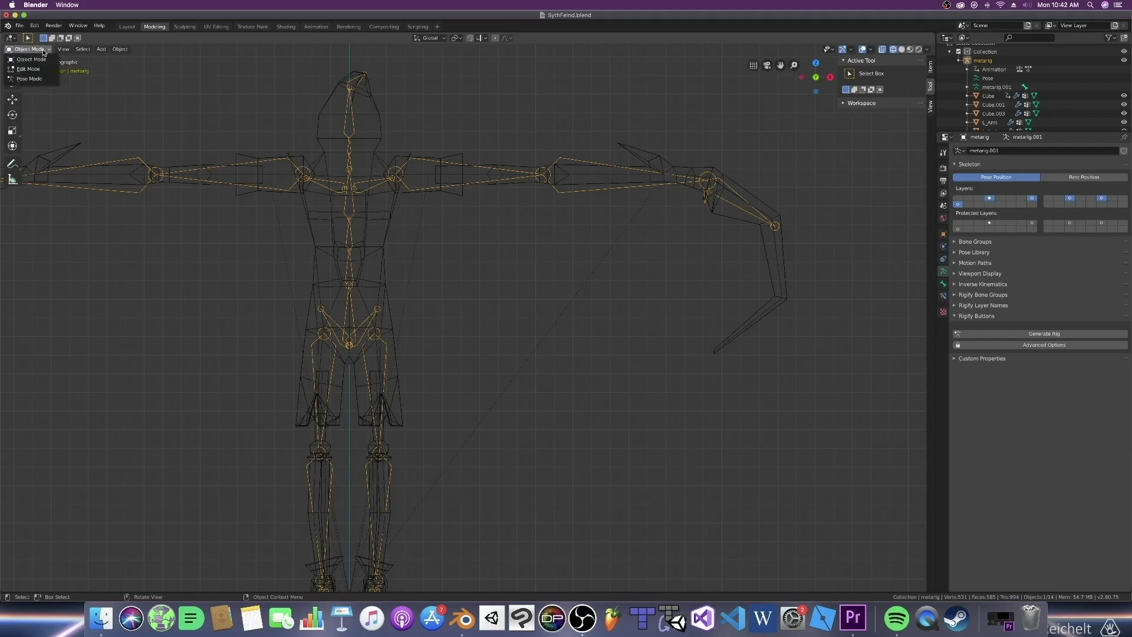
{"action": "left_click", "coordinate": [42, 81]}
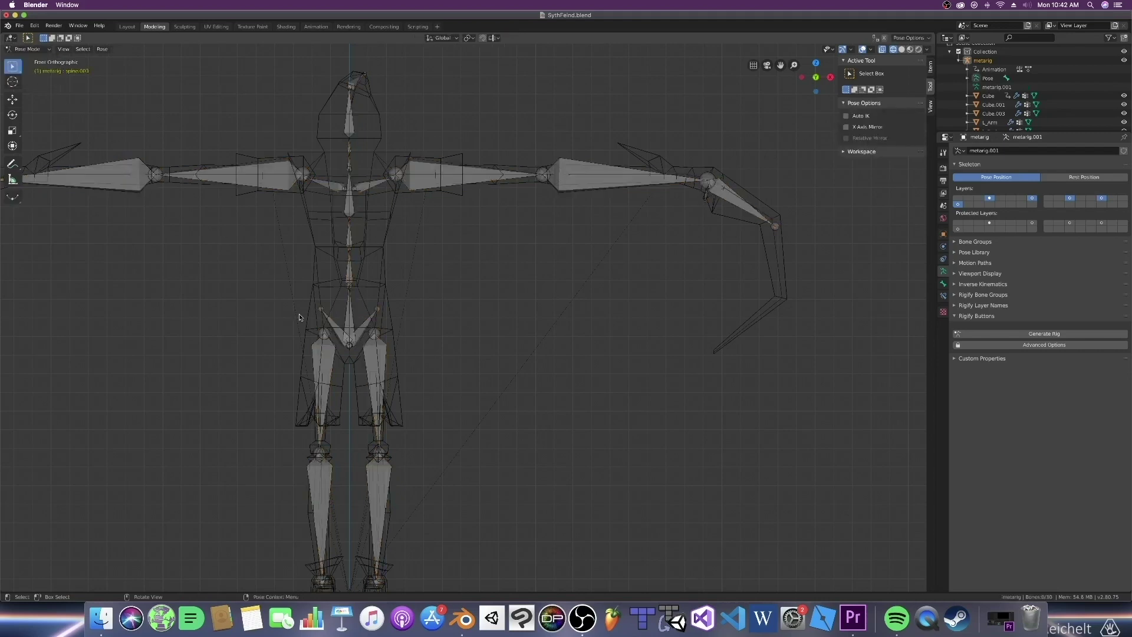
{"action": "left_click", "coordinate": [382, 372]}
{"action": "key", "text": "r"}
{"action": "left_click", "coordinate": [326, 374]}
Step: Rotate the thigh.R bone outwards and adjust both thighs to a matching spread, checking the hip deformation in solid shading
{"action": "left_click", "coordinate": [326, 374]}
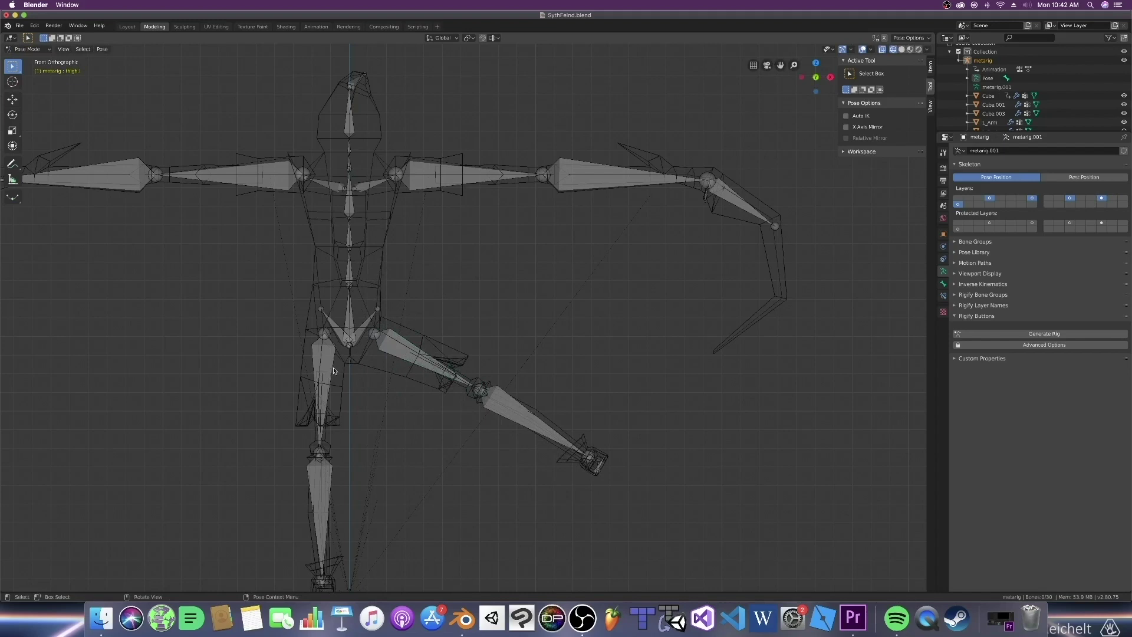
{"action": "key", "text": "r"}
{"action": "left_click", "coordinate": [246, 395]}
{"action": "left_click", "coordinate": [416, 356]}
{"action": "key", "text": "r"}
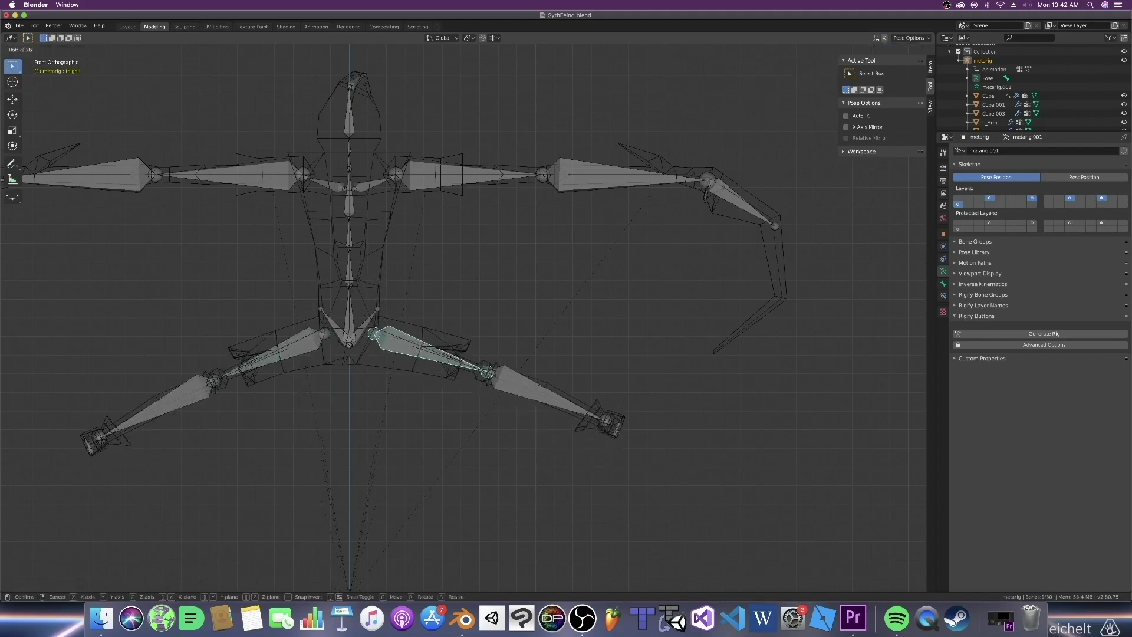
{"action": "left_click", "coordinate": [348, 334]}
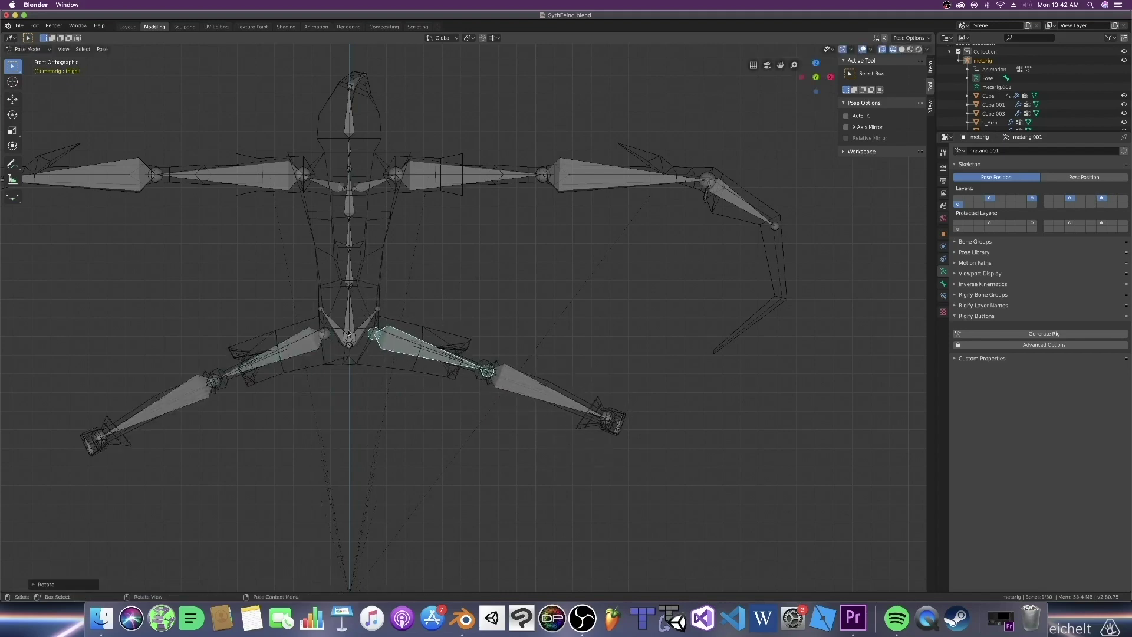
{"action": "left_click", "coordinate": [282, 350]}
{"action": "key", "text": "r"}
{"action": "left_click", "coordinate": [381, 372]}
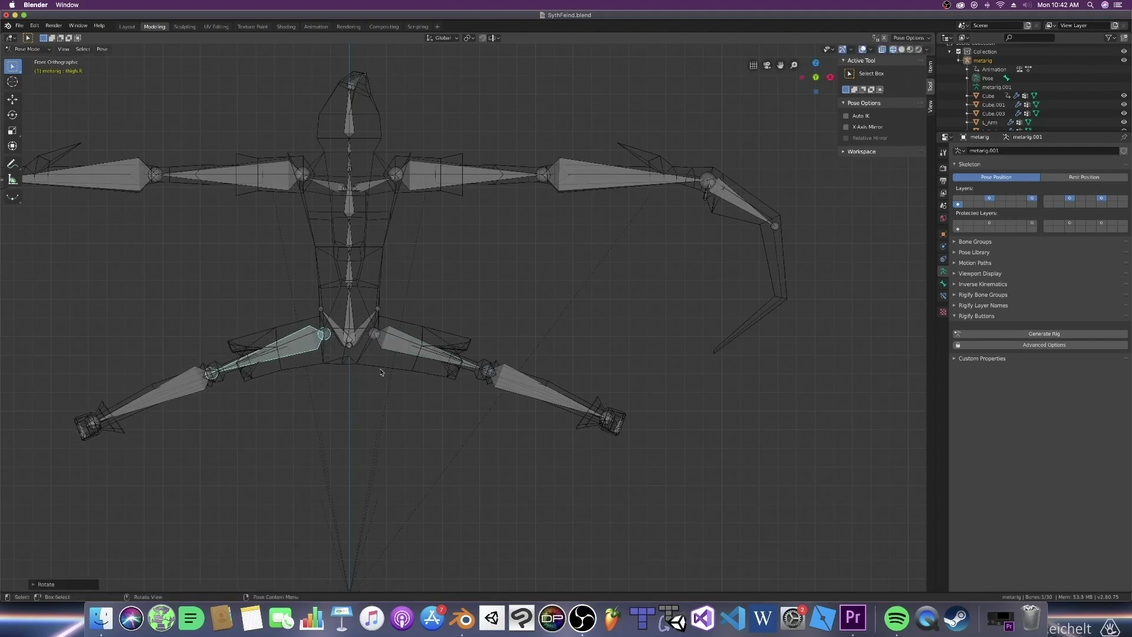
{"action": "mouse_move", "coordinate": [382, 372]}
{"action": "middle_mouse_down"}
{"action": "mouse_move", "coordinate": [377, 362]}
{"action": "mouse_move", "coordinate": [382, 388]}
{"action": "middle_mouse_up"}
{"action": "key", "text": "shift+z"}
{"action": "middle_click_drag", "start_coordinate": [421, 344], "coordinate": [306, 213]}
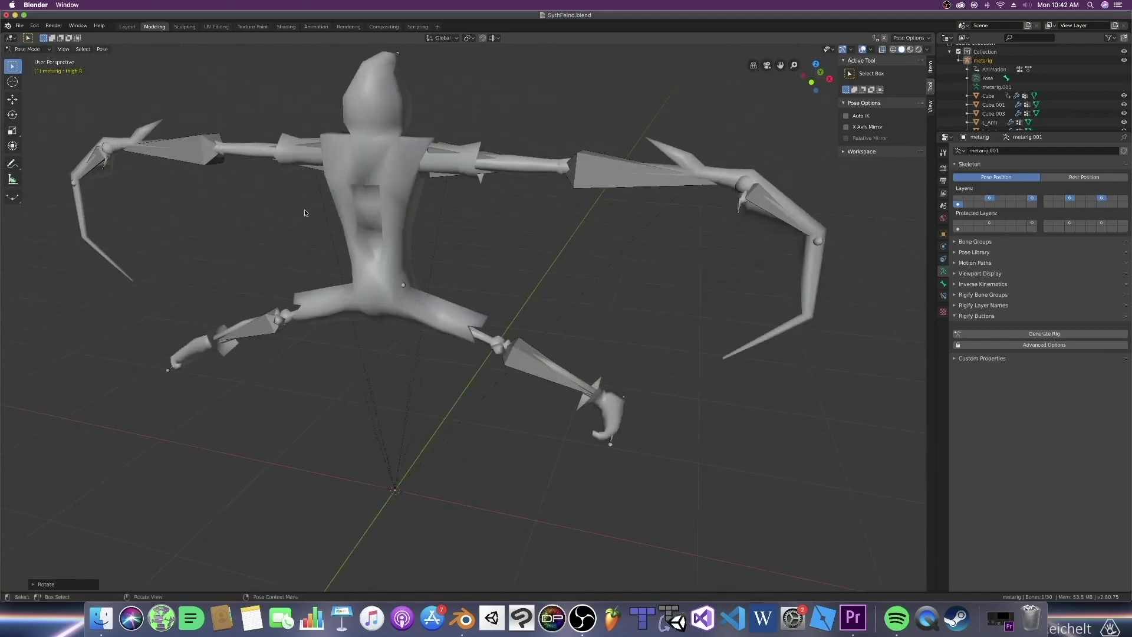
Step: Return the metarig to Object Mode, select the body mesh Cube, and show it in Weight Paint mode with solid shading
{"action": "left_click", "coordinate": [28, 49]}
{"action": "left_click", "coordinate": [29, 57]}
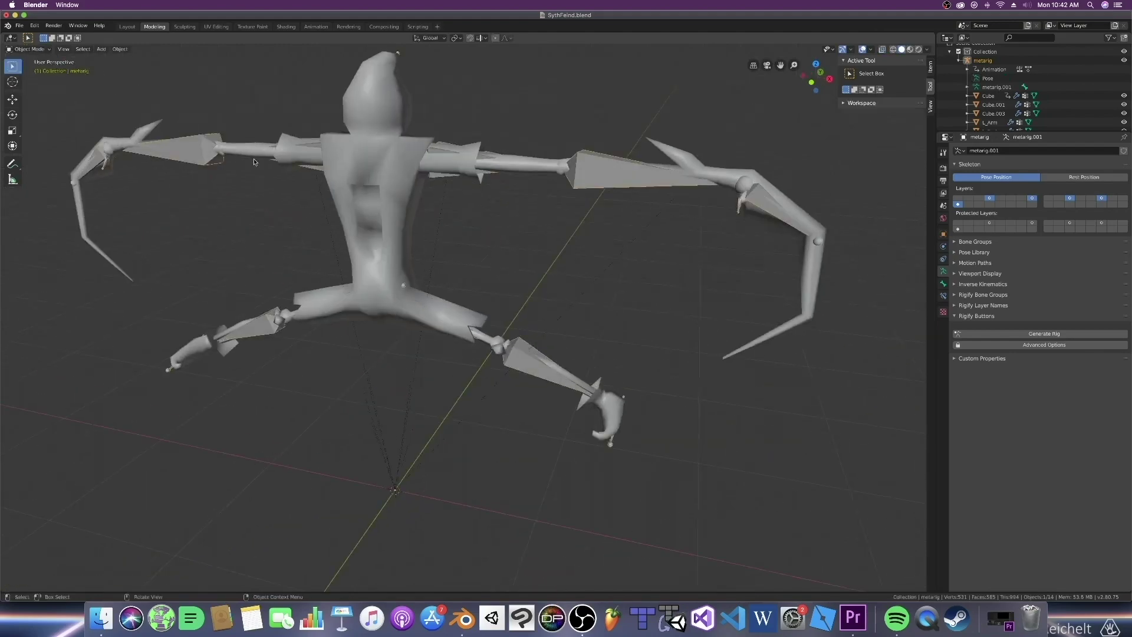
{"action": "key", "text": "shift+z"}
{"action": "left_click", "coordinate": [415, 206]}
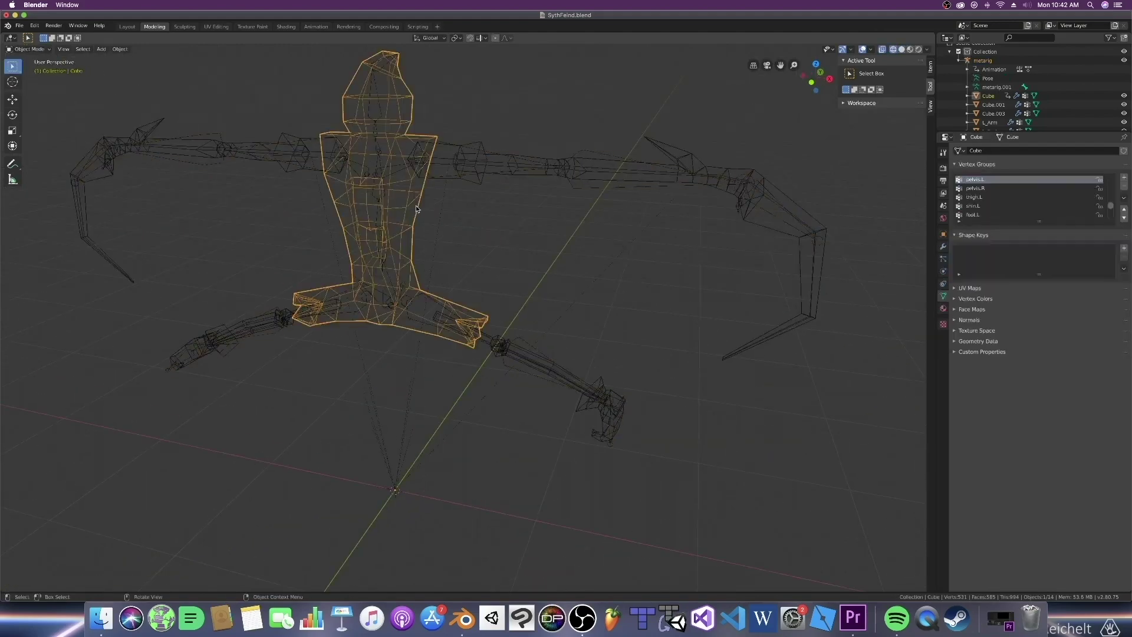
{"action": "left_click", "coordinate": [29, 49]}
{"action": "left_click", "coordinate": [31, 98]}
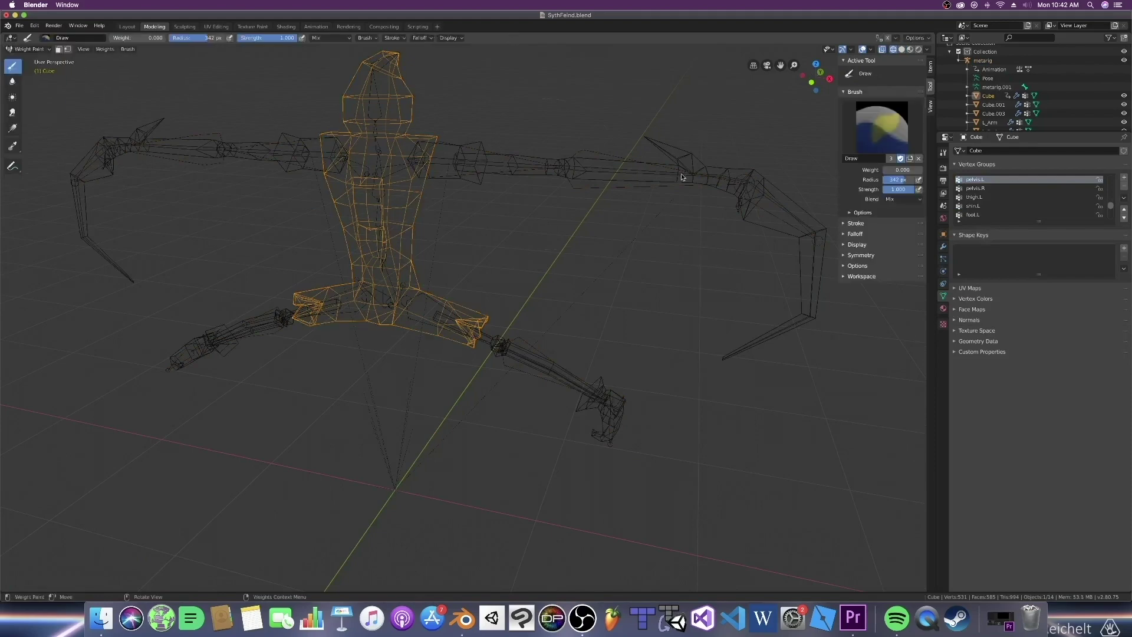
{"action": "left_click_drag", "start_coordinate": [818, 77], "coordinate": [810, 83]}
{"action": "left_click", "coordinate": [810, 83]}
{"action": "key", "text": "shift+z"}
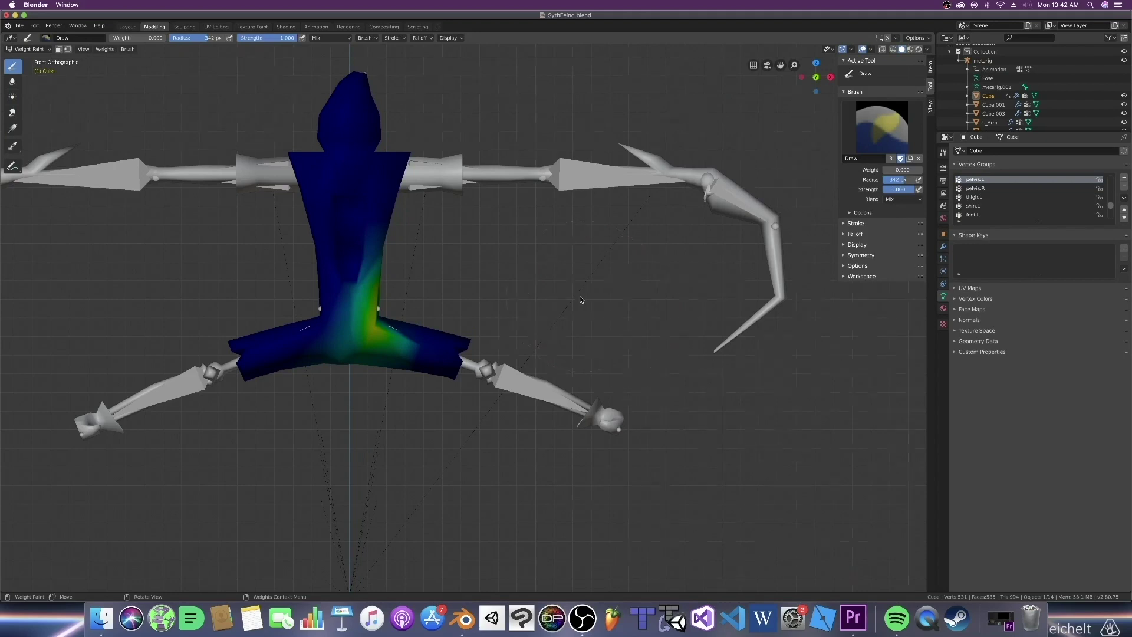
Step: Make thigh.L the active vertex group and paint its influence off the hip and waist with a brush weight of 0
{"action": "middle_click_drag", "start_coordinate": [581, 299], "coordinate": [704, 255]}
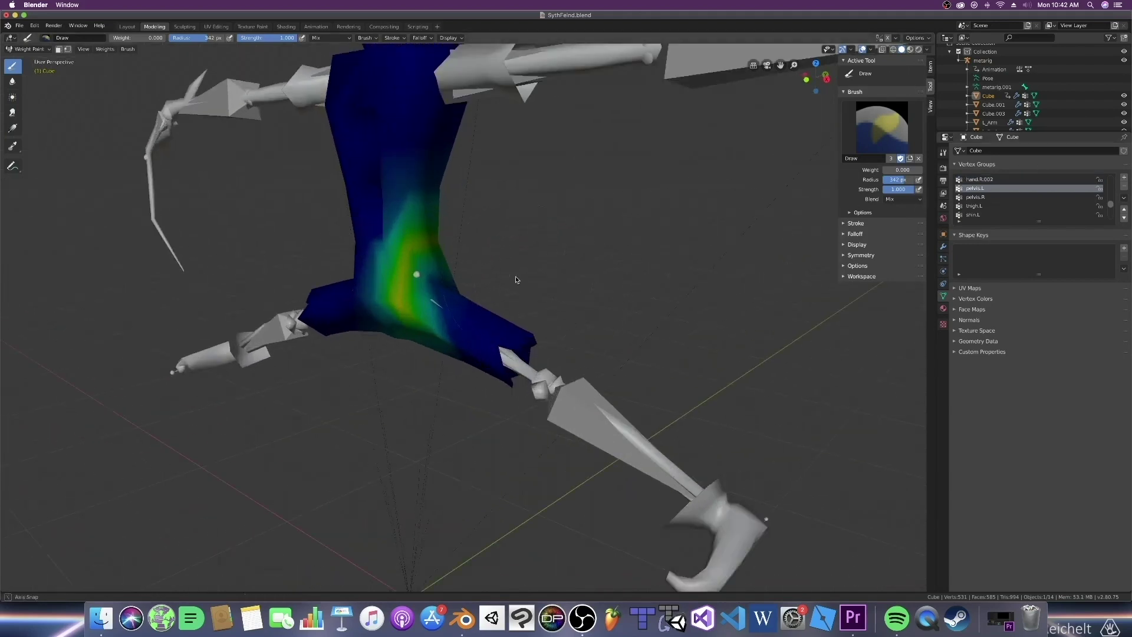
{"action": "middle_click_drag", "start_coordinate": [516, 279], "coordinate": [562, 247]}
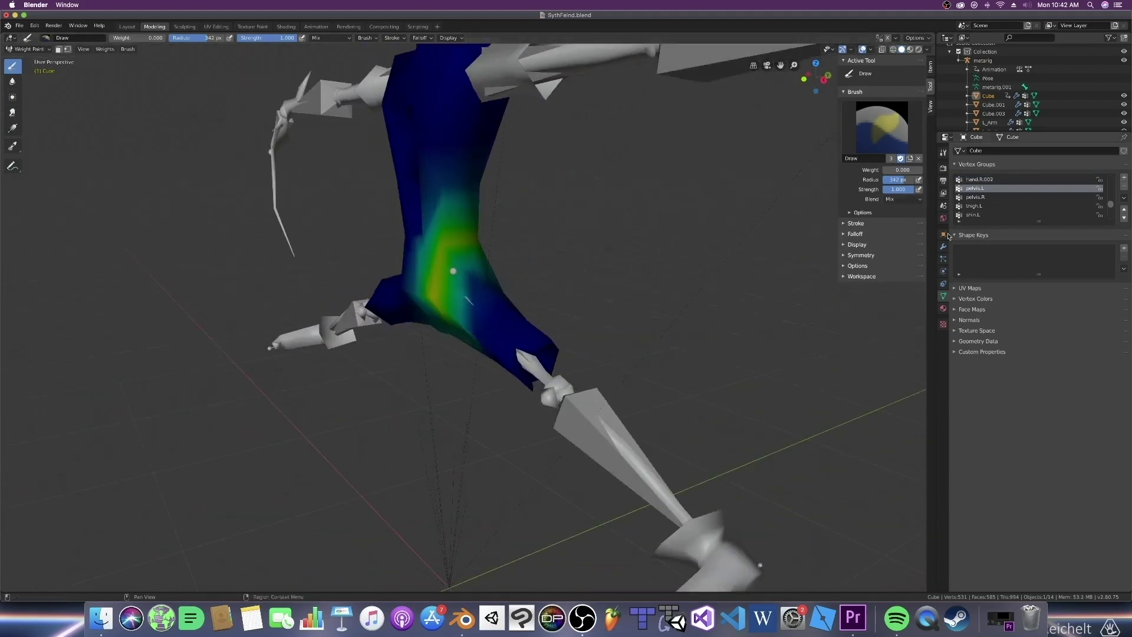
{"action": "middle_click_drag", "start_coordinate": [753, 285], "coordinate": [521, 362]}
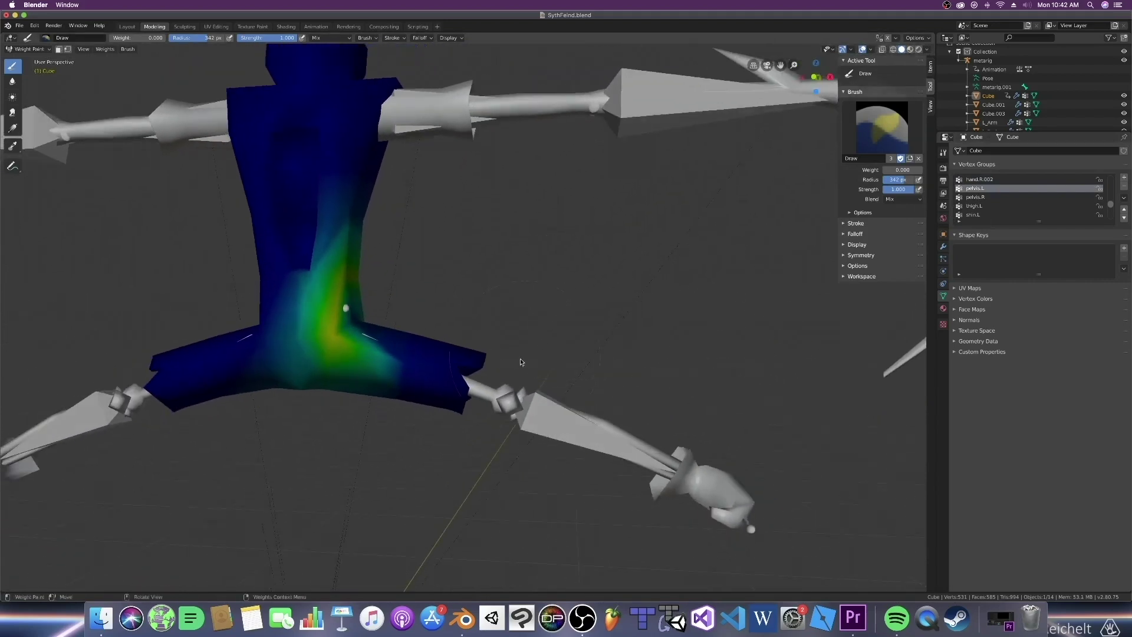
{"action": "left_click", "coordinate": [974, 205]}
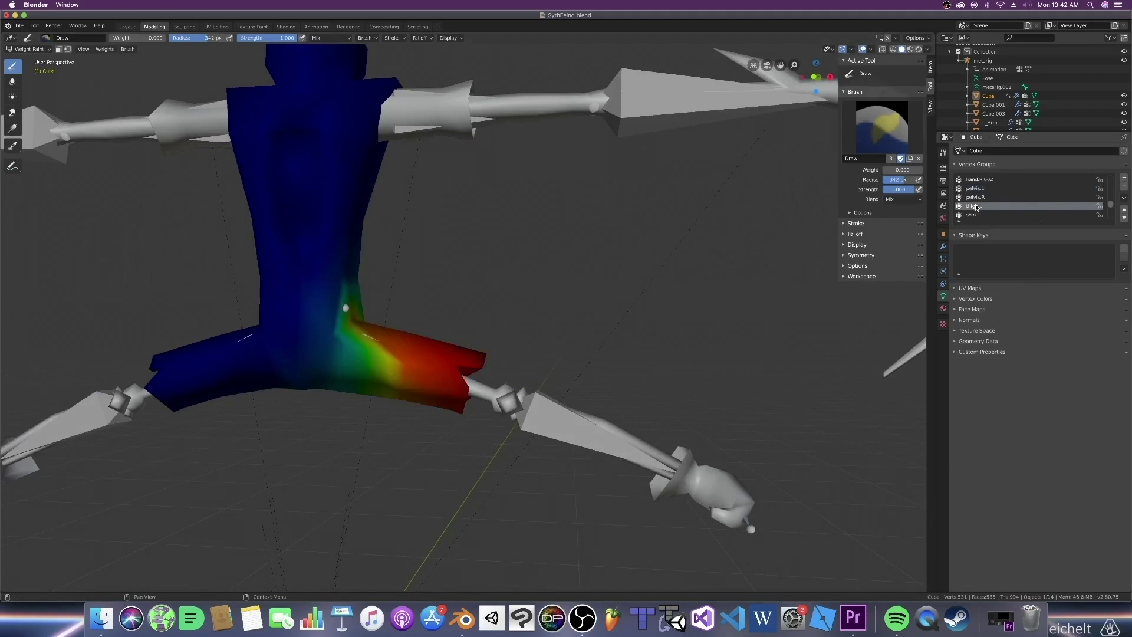
{"action": "middle_click_drag", "start_coordinate": [576, 354], "coordinate": [543, 343]}
{"action": "middle_click_drag", "start_coordinate": [416, 201], "coordinate": [372, 256]}
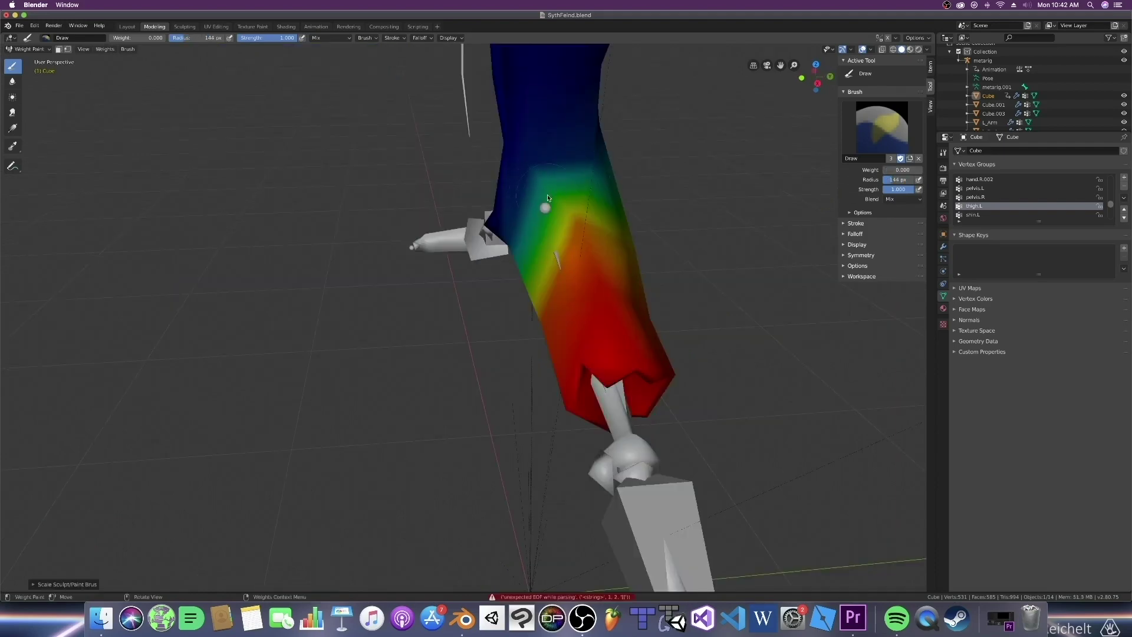
{"action": "left_click_drag", "start_coordinate": [578, 196], "coordinate": [566, 241]}
{"action": "mouse_move", "coordinate": [566, 241]}
{"action": "middle_mouse_down"}
{"action": "mouse_move", "coordinate": [707, 298]}
{"action": "mouse_move", "coordinate": [700, 307]}
{"action": "middle_mouse_up"}
{"action": "left_click_drag", "start_coordinate": [700, 306], "coordinate": [710, 354]}
{"action": "mouse_move", "coordinate": [711, 353]}
{"action": "middle_mouse_down"}
{"action": "mouse_move", "coordinate": [662, 323]}
{"action": "mouse_move", "coordinate": [378, 323]}
{"action": "middle_mouse_up"}
{"action": "left_click_drag", "start_coordinate": [306, 343], "coordinate": [306, 348]}
{"action": "mouse_move", "coordinate": [307, 348]}
{"action": "middle_mouse_down"}
{"action": "mouse_move", "coordinate": [293, 368]}
{"action": "mouse_move", "coordinate": [354, 354]}
{"action": "mouse_move", "coordinate": [450, 374]}
{"action": "mouse_move", "coordinate": [442, 366]}
{"action": "mouse_move", "coordinate": [613, 308]}
{"action": "mouse_move", "coordinate": [413, 321]}
{"action": "middle_mouse_up"}
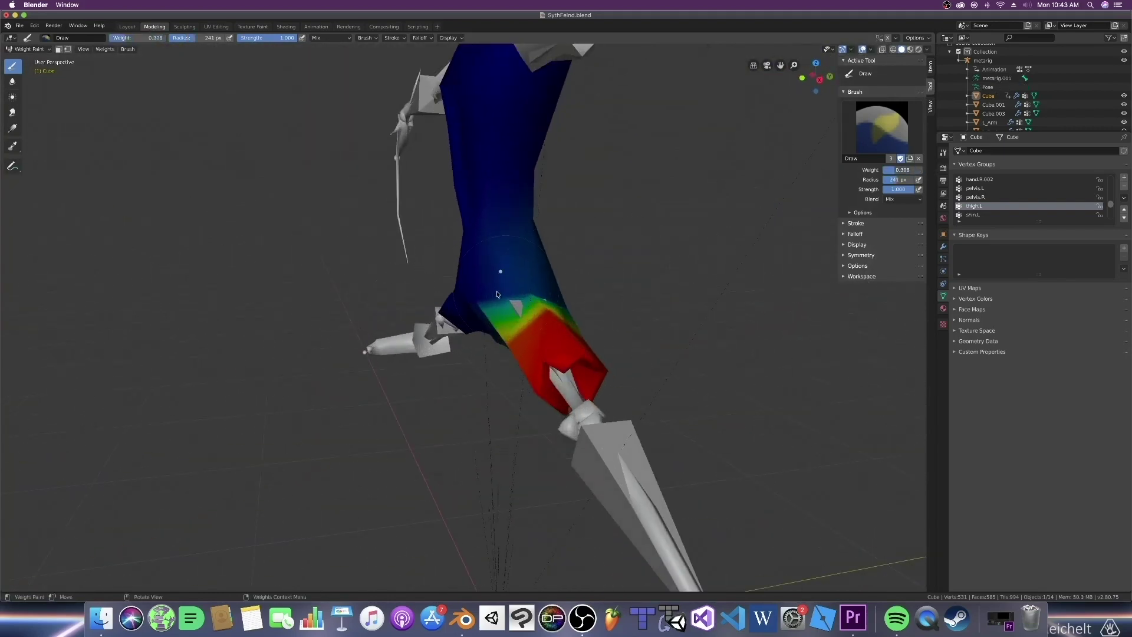
Step: Paint the thigh.L weights around the hip joint with a brush weight of 0.308
{"action": "left_click_drag", "start_coordinate": [494, 291], "coordinate": [498, 293]}
{"action": "mouse_move", "coordinate": [498, 293]}
{"action": "middle_mouse_down"}
{"action": "mouse_move", "coordinate": [533, 263]}
{"action": "mouse_move", "coordinate": [654, 283]}
{"action": "mouse_move", "coordinate": [678, 307]}
{"action": "mouse_move", "coordinate": [667, 333]}
{"action": "mouse_move", "coordinate": [508, 309]}
{"action": "mouse_move", "coordinate": [508, 324]}
{"action": "mouse_move", "coordinate": [447, 234]}
{"action": "mouse_move", "coordinate": [551, 270]}
{"action": "mouse_move", "coordinate": [556, 249]}
{"action": "middle_mouse_up"}
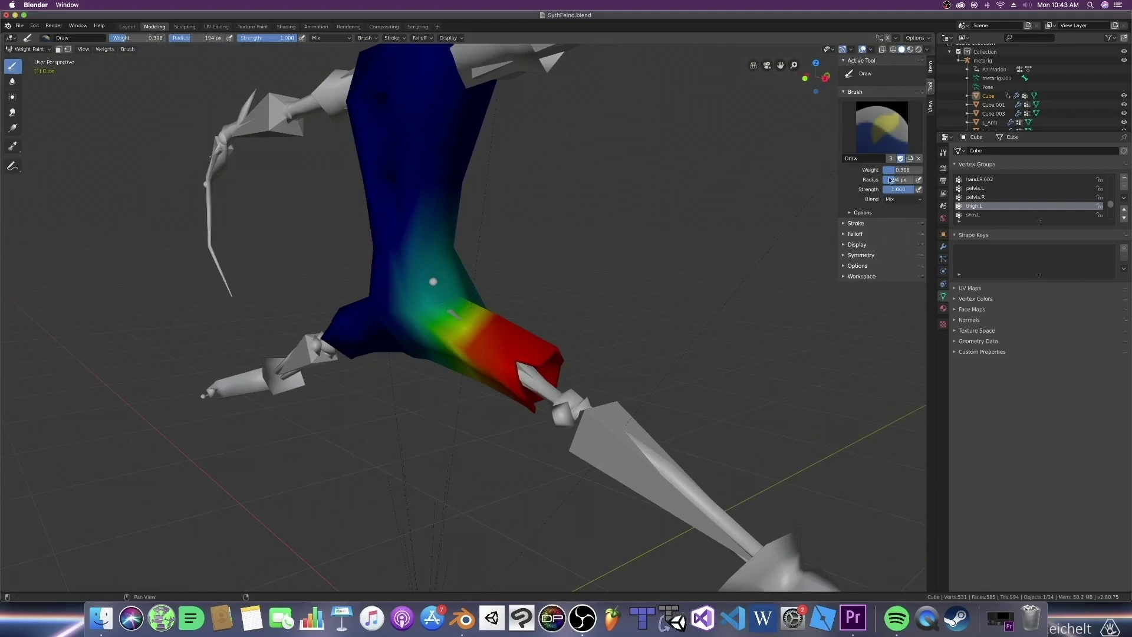
{"action": "mouse_move", "coordinate": [449, 268]}
{"action": "middle_mouse_down"}
{"action": "mouse_move", "coordinate": [457, 224]}
{"action": "mouse_move", "coordinate": [653, 258]}
{"action": "mouse_move", "coordinate": [544, 281]}
{"action": "mouse_move", "coordinate": [692, 275]}
{"action": "middle_mouse_up"}
Step: Set the brush weight to 0 and remove the thigh.L influence from the body's lower back
{"action": "left_click_drag", "start_coordinate": [907, 171], "coordinate": [882, 171]}
{"action": "mouse_move", "coordinate": [625, 266]}
{"action": "left_mouse_down"}
{"action": "mouse_move", "coordinate": [619, 307]}
{"action": "mouse_move", "coordinate": [633, 297]}
{"action": "left_mouse_up"}
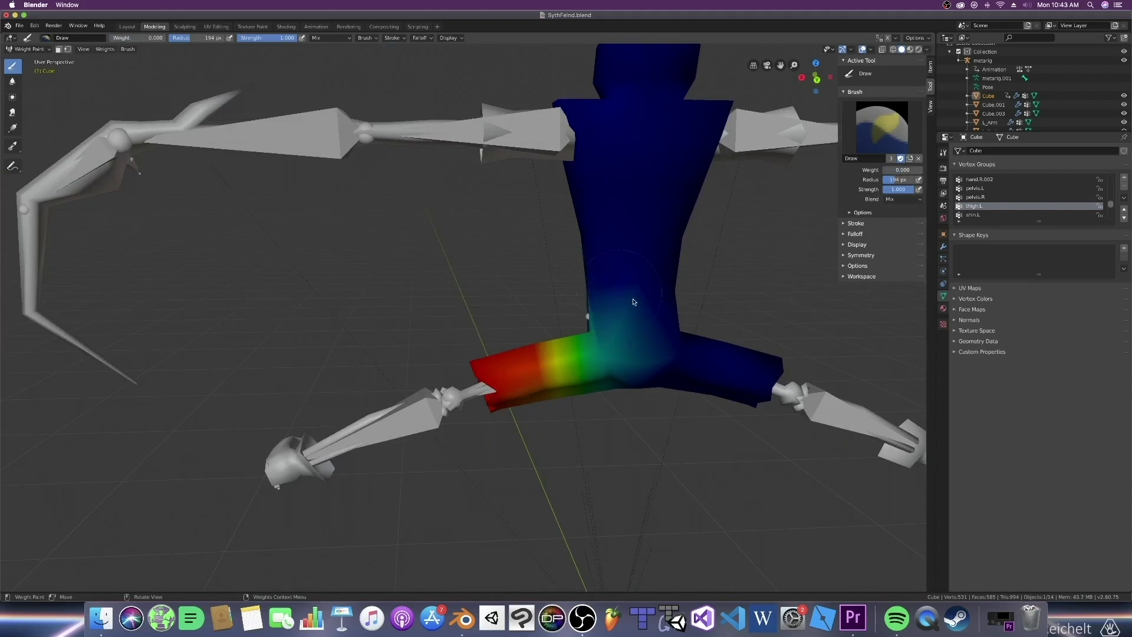
{"action": "mouse_move", "coordinate": [634, 298]}
{"action": "middle_mouse_down"}
{"action": "mouse_move", "coordinate": [669, 297]}
{"action": "mouse_move", "coordinate": [592, 286]}
{"action": "mouse_move", "coordinate": [609, 288]}
{"action": "middle_mouse_up"}
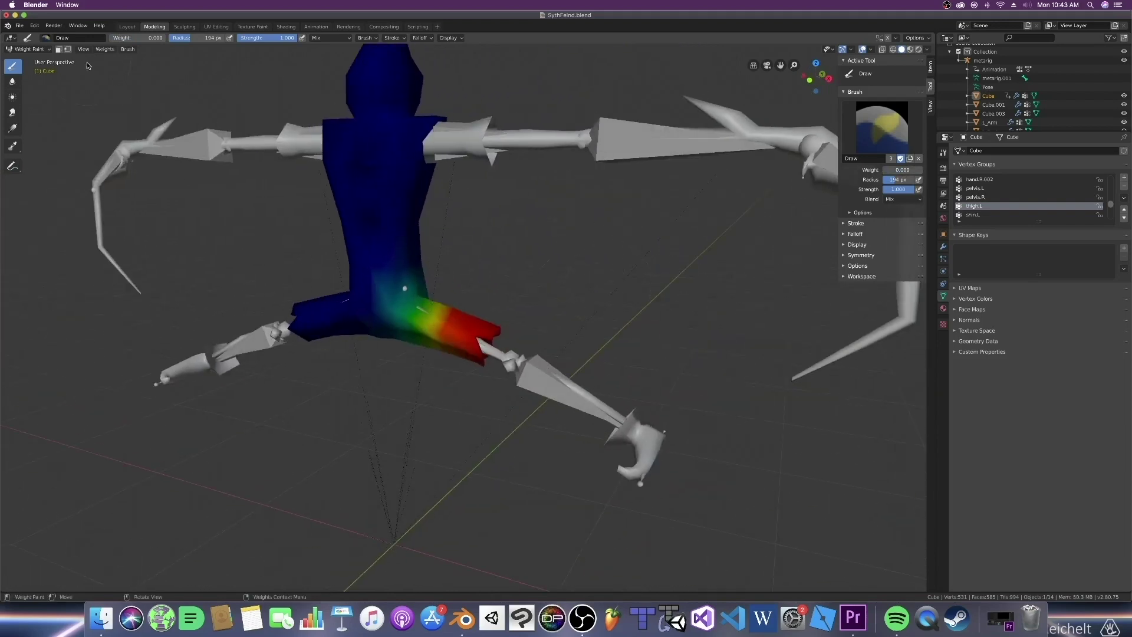
Step: Return the body mesh to Object Mode, select the metarig, and put it in Pose Mode
{"action": "left_click", "coordinate": [29, 49]}
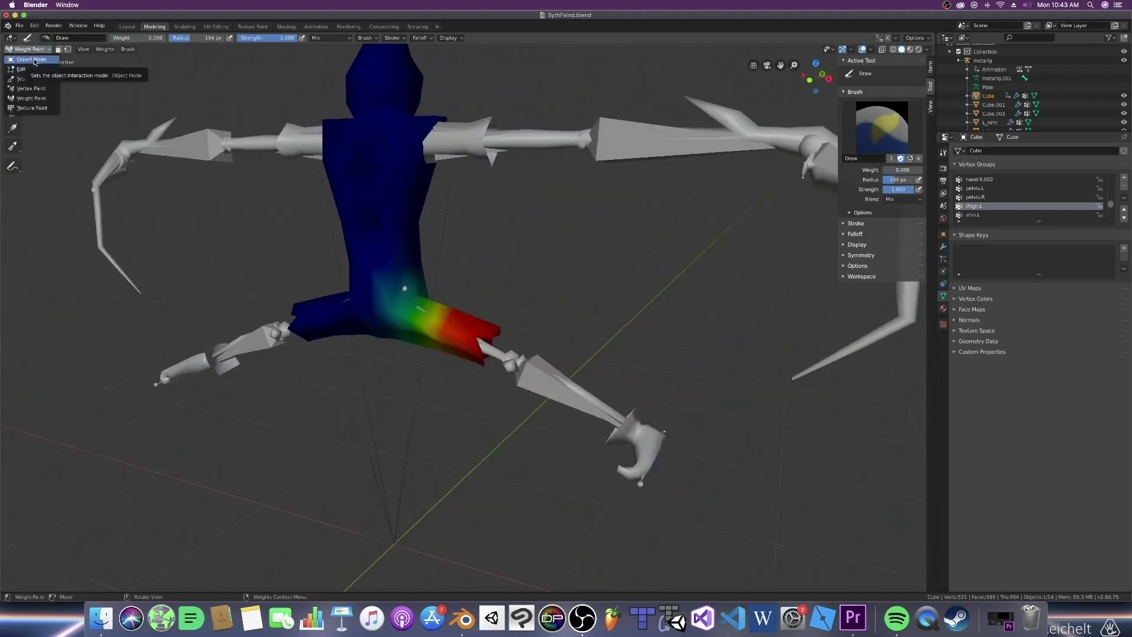
{"action": "left_click", "coordinate": [32, 60]}
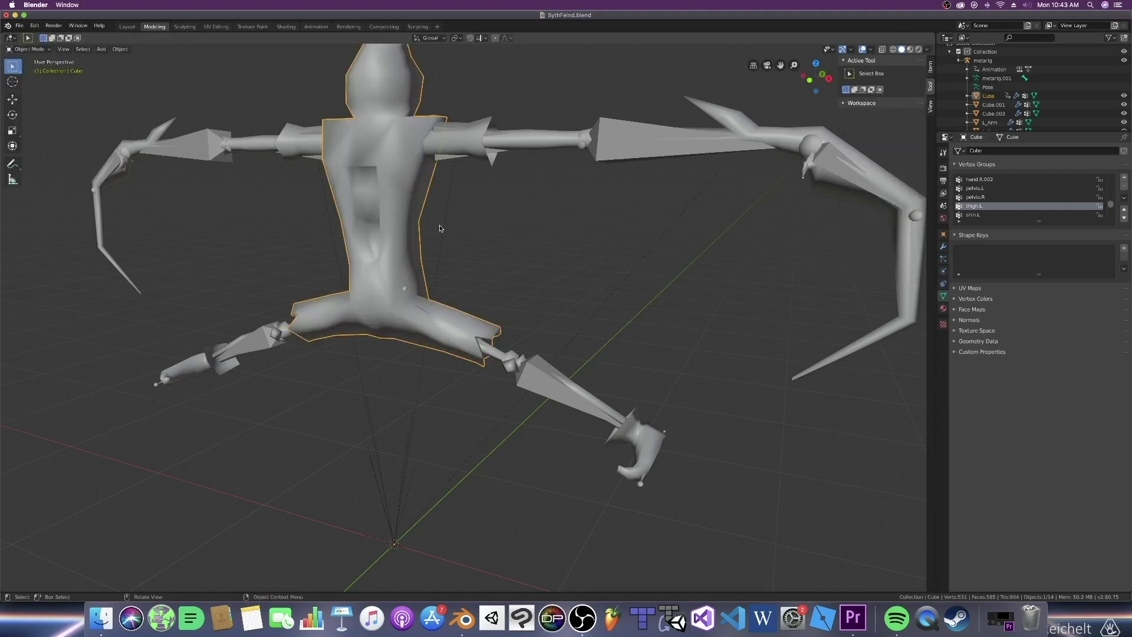
{"action": "left_click", "coordinate": [534, 377]}
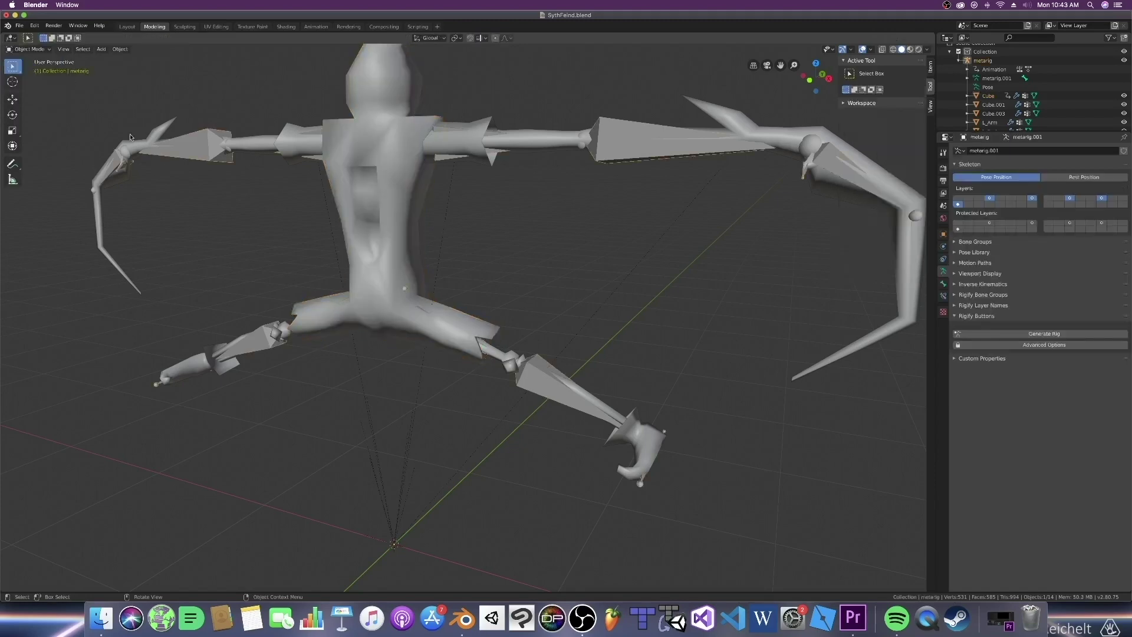
{"action": "left_click", "coordinate": [41, 52]}
{"action": "left_click", "coordinate": [33, 80]}
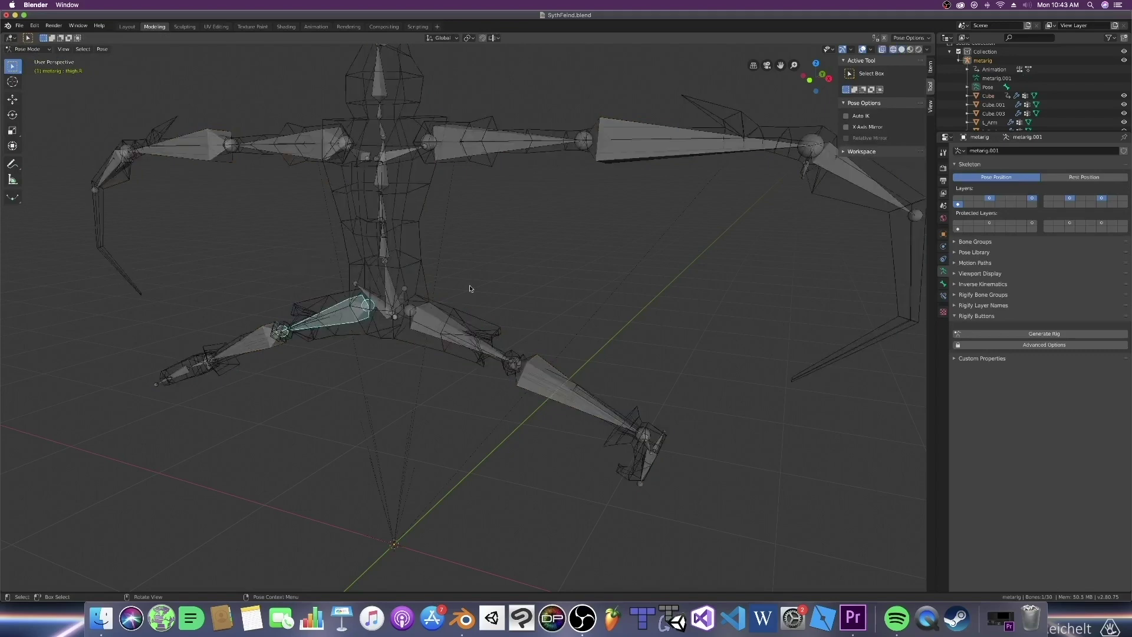
Step: Select all the metarig's bones and clear their rotation to restore the rest pose
{"action": "key", "text": "KP_1"}
{"action": "key", "text": "alt+a"}
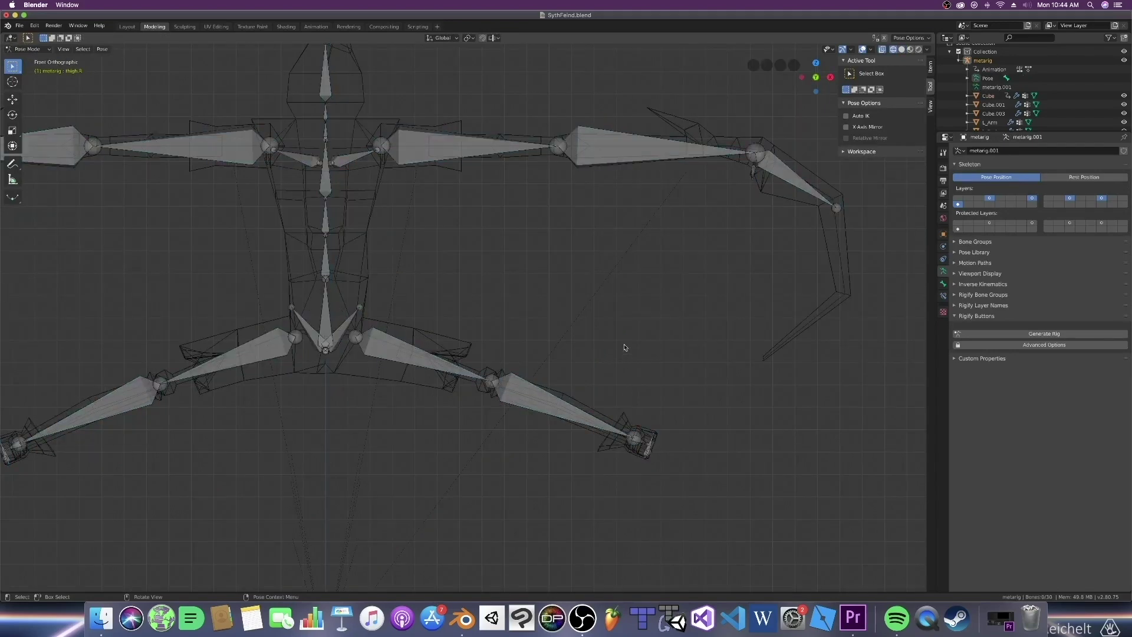
{"action": "key", "text": "a"}
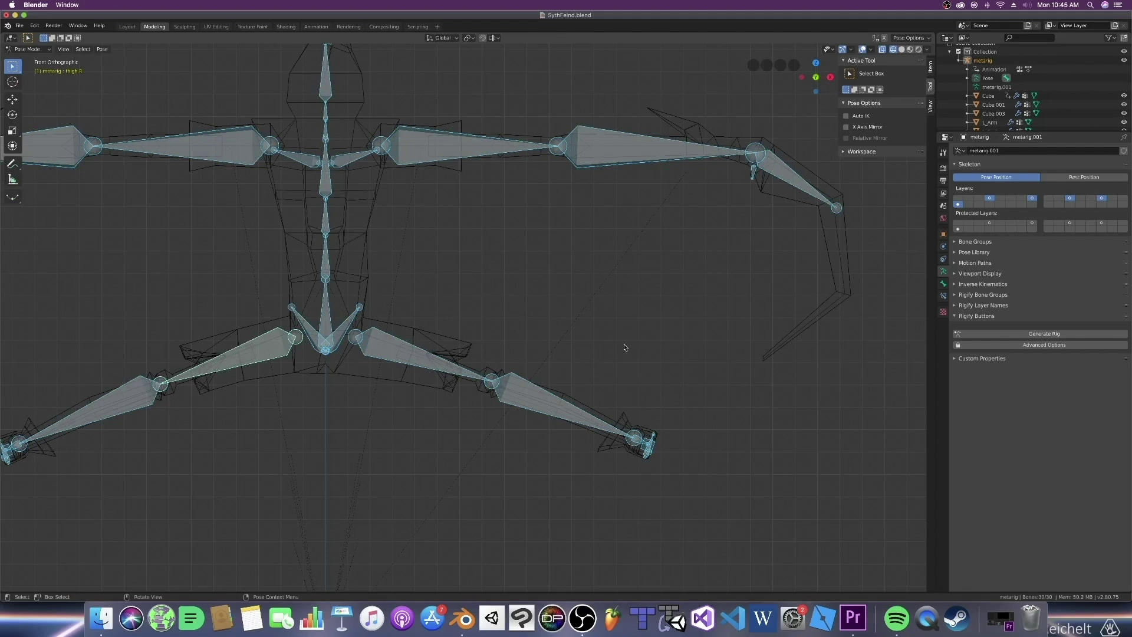
{"action": "key", "text": "alt+r"}
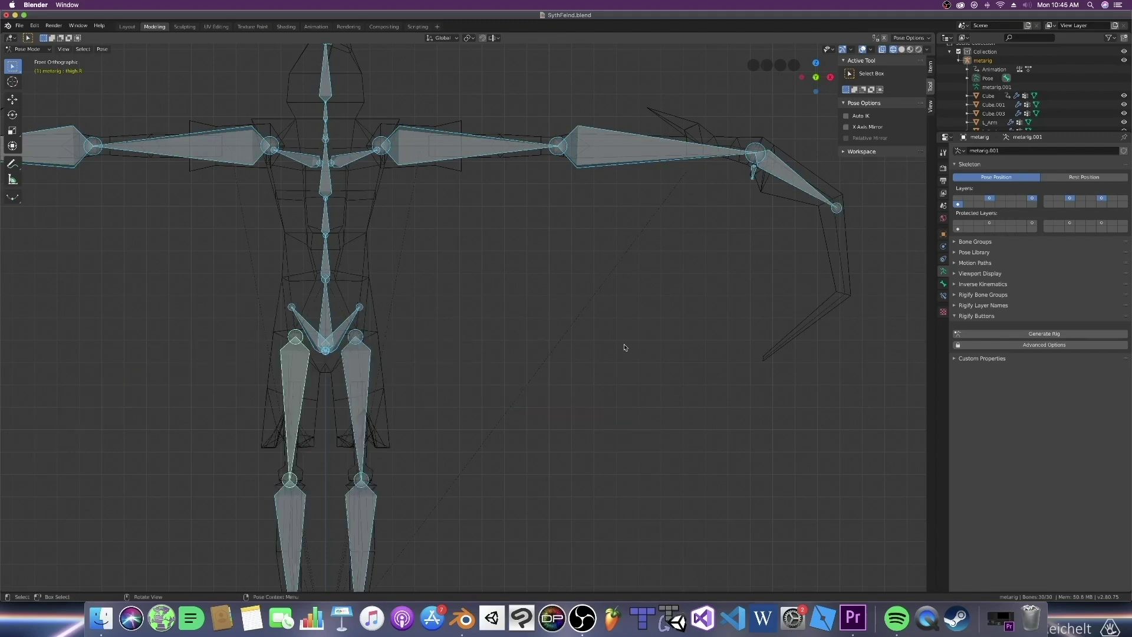
{"action": "key", "text": "super+z"}
{"action": "key", "text": "alt+r"}
{"action": "left_click", "coordinate": [796, 179]}
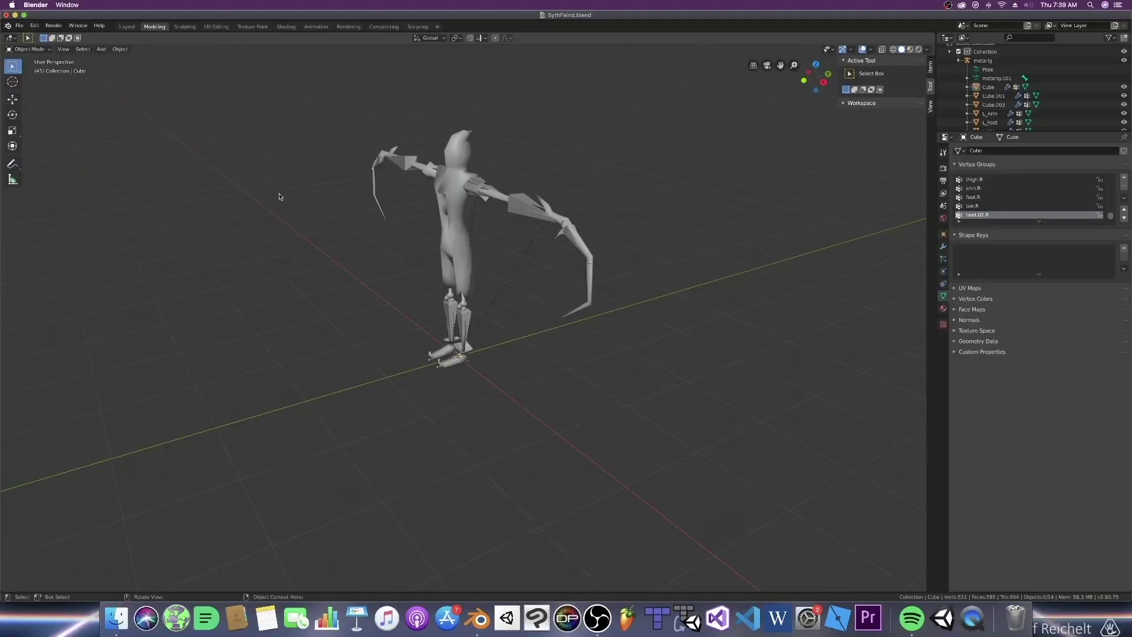
Step: Show the character in front view and save the blend file
{"action": "key", "text": "KP_1"}
{"action": "key", "text": "super+s"}
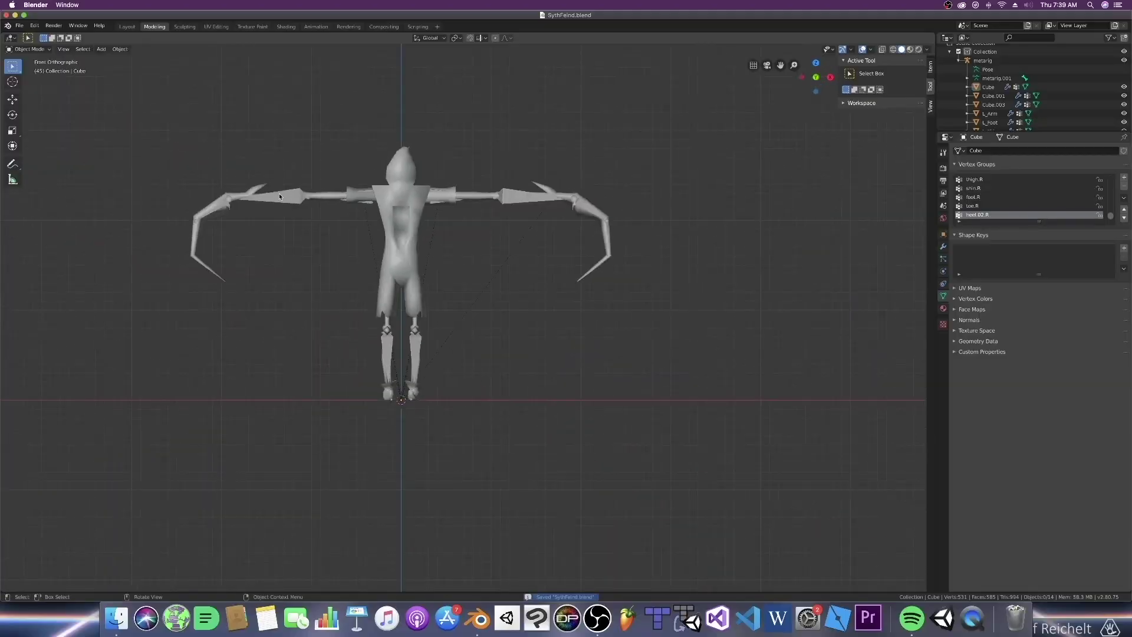
{"action": "scroll", "coordinate": [306, 205], "scroll_direction": "up", "scroll_amount": 4, "text": "shift"}
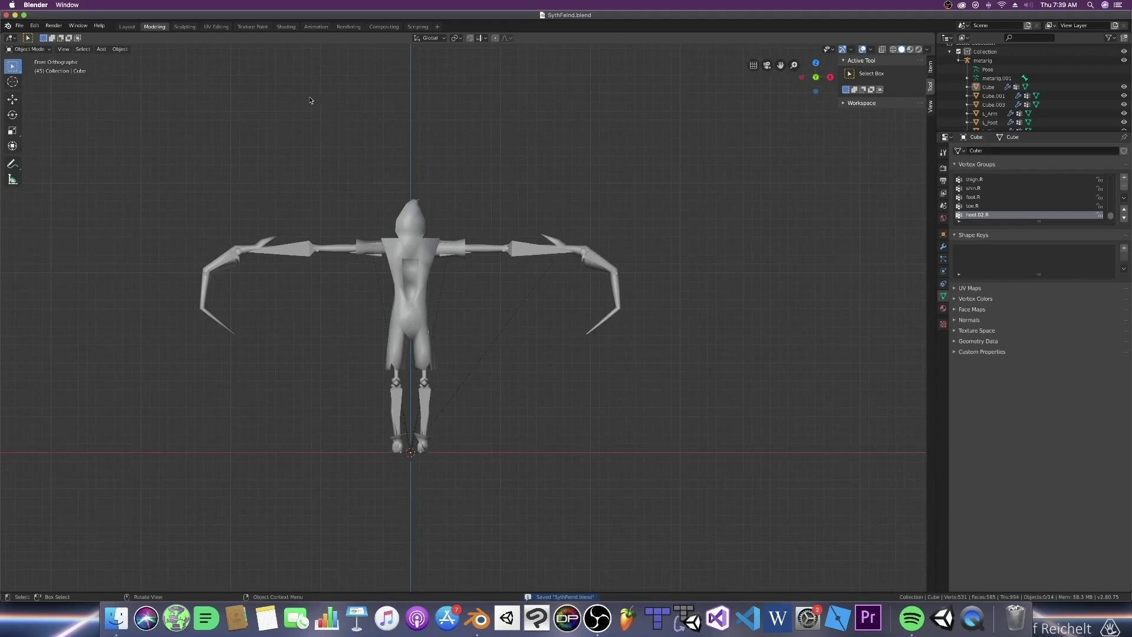
Step: Switch to the Animation workspace, go to frame 1, and change the Dope Sheet to the Action Editor
{"action": "left_click", "coordinate": [316, 27]}
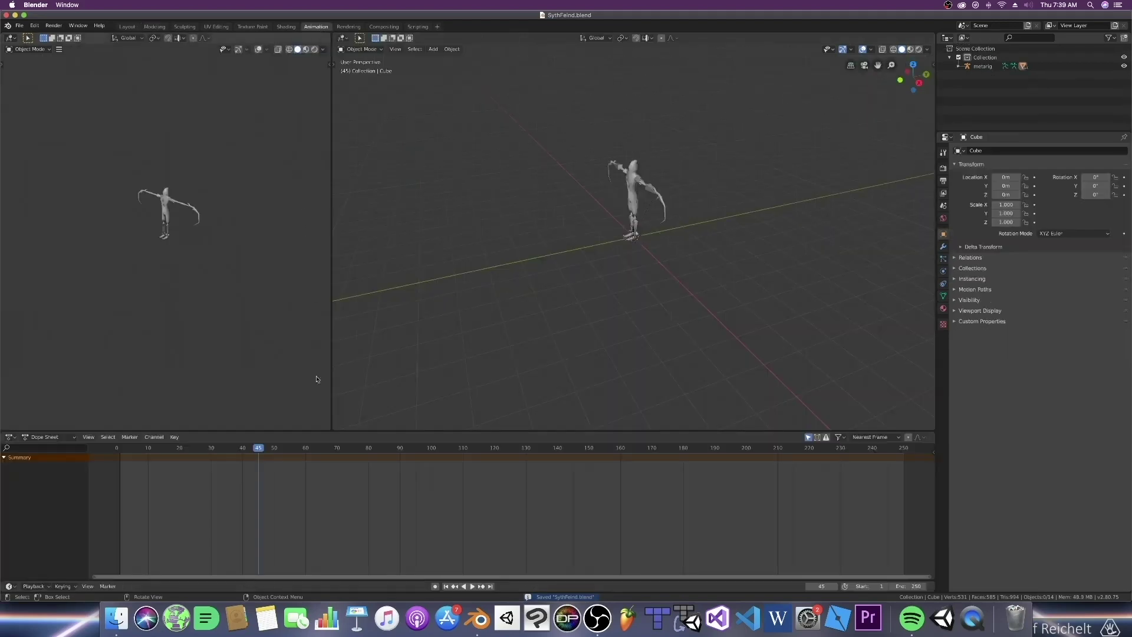
{"action": "left_click", "coordinate": [446, 586]}
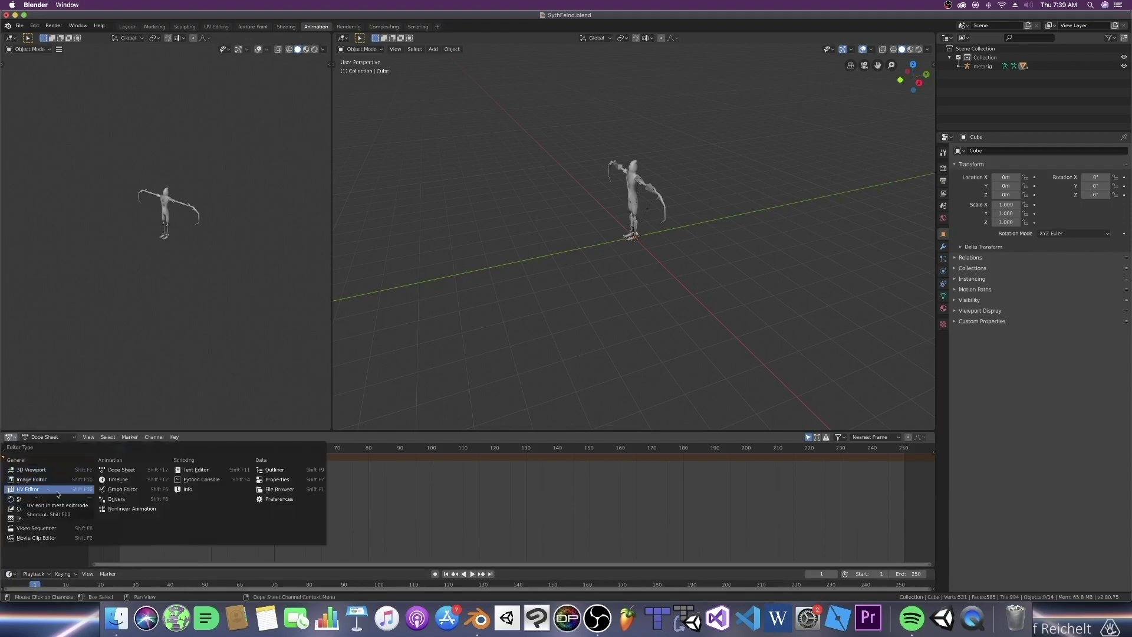
{"action": "left_click", "coordinate": [120, 470]}
{"action": "left_click", "coordinate": [39, 437]}
{"action": "left_click", "coordinate": [49, 438]}
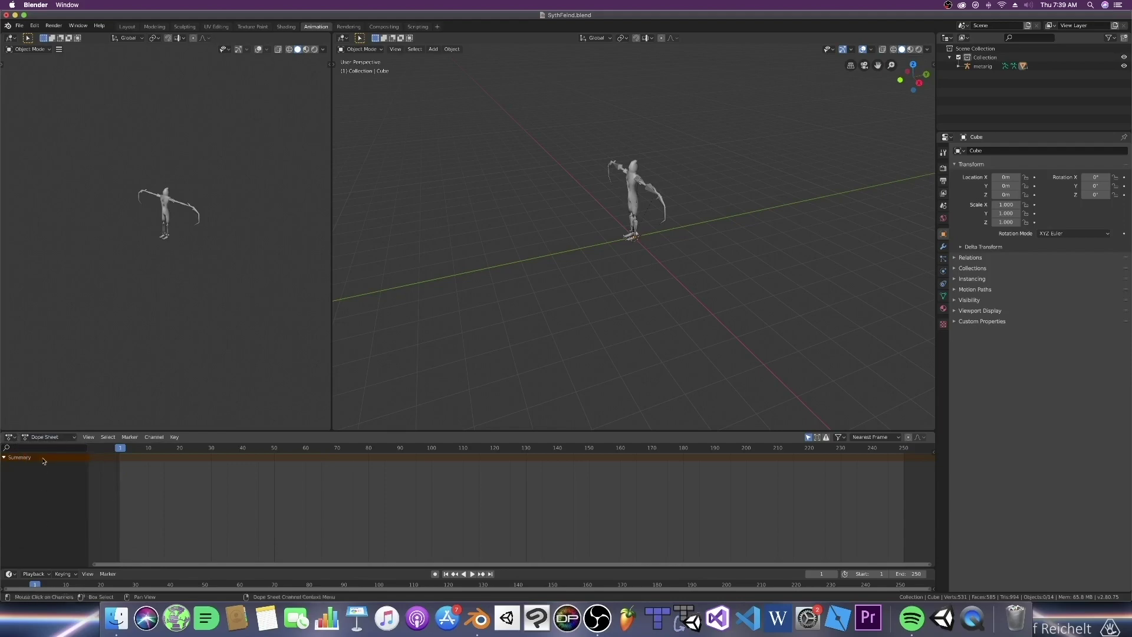
{"action": "left_click", "coordinate": [70, 439]}
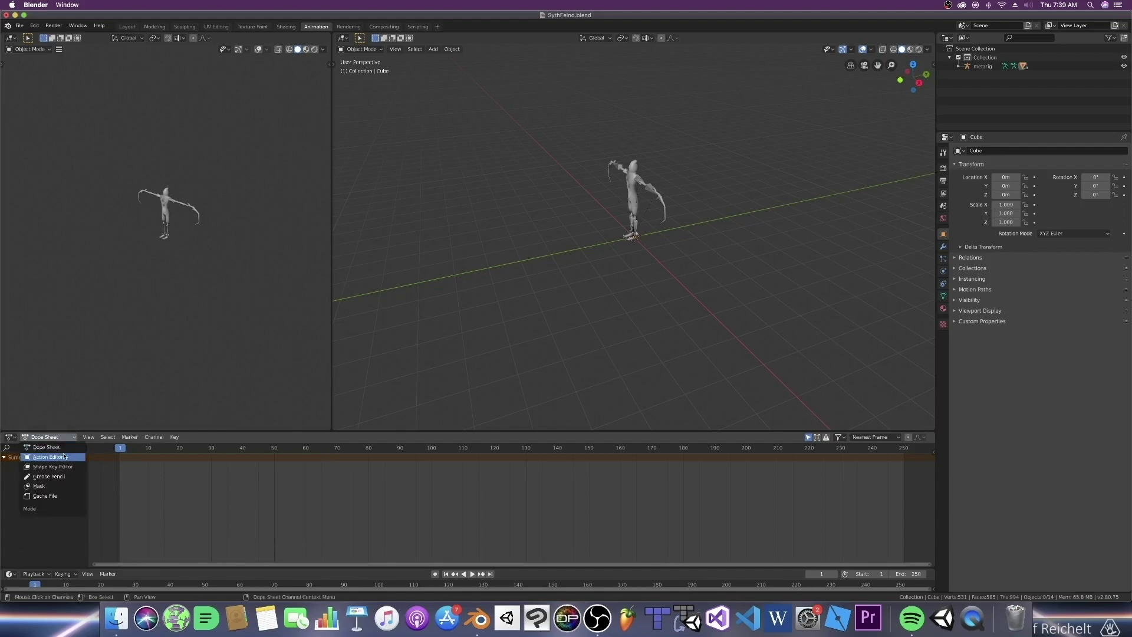
{"action": "left_click", "coordinate": [48, 457]}
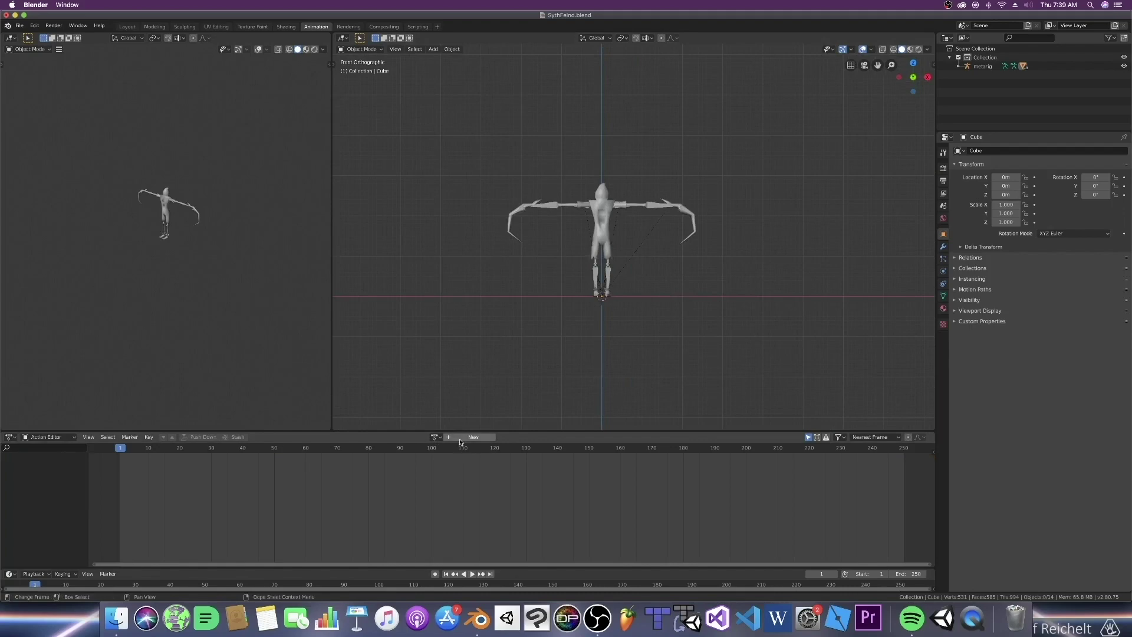
Step: Create and name a new action, turn on automatic keyframing, and show the character in wireframe
{"action": "left_click", "coordinate": [460, 437]}
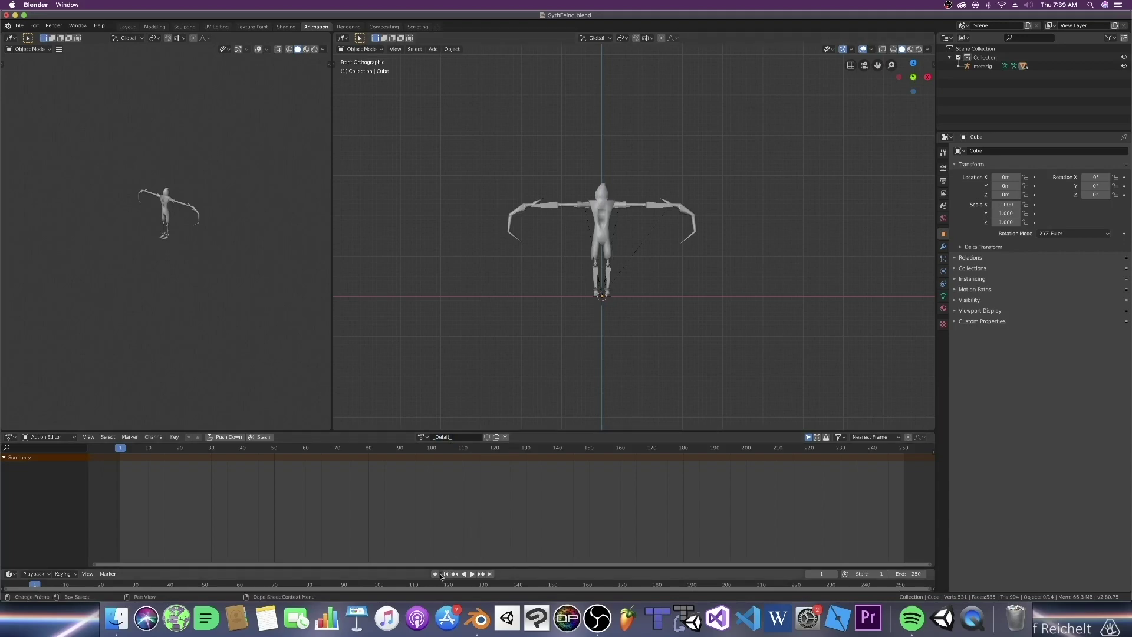
{"action": "key", "text": "shift+z"}
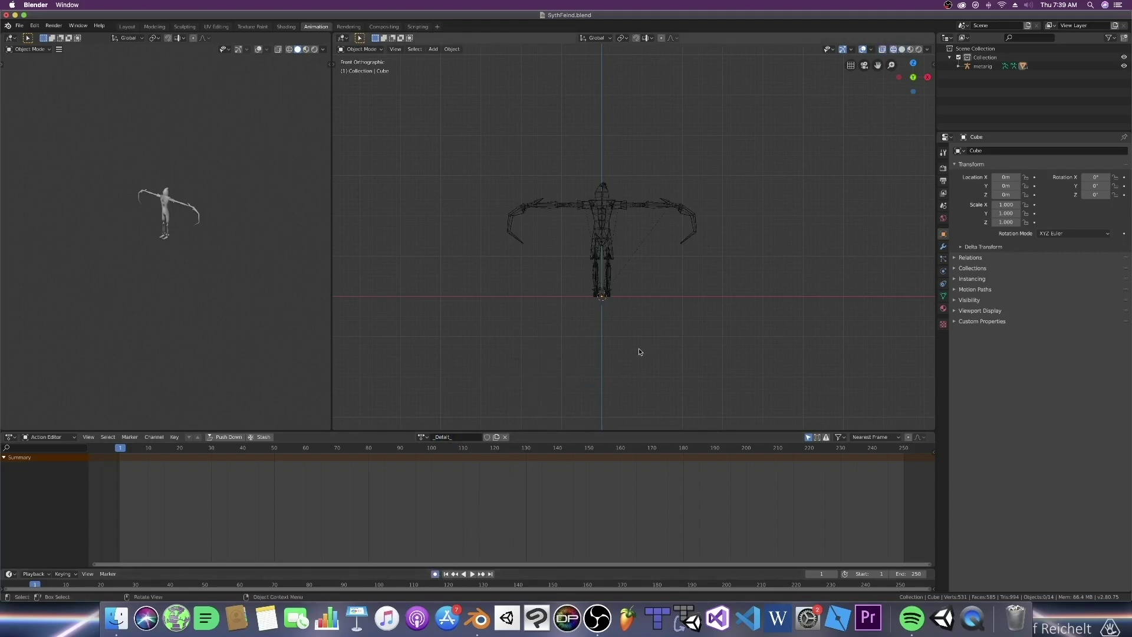
Step: Select the metarig armature, switch it to Pose Mode, and select all of its bones
{"action": "scroll", "coordinate": [637, 352], "scroll_direction": "up", "scroll_amount": 3}
{"action": "left_click", "coordinate": [361, 49]}
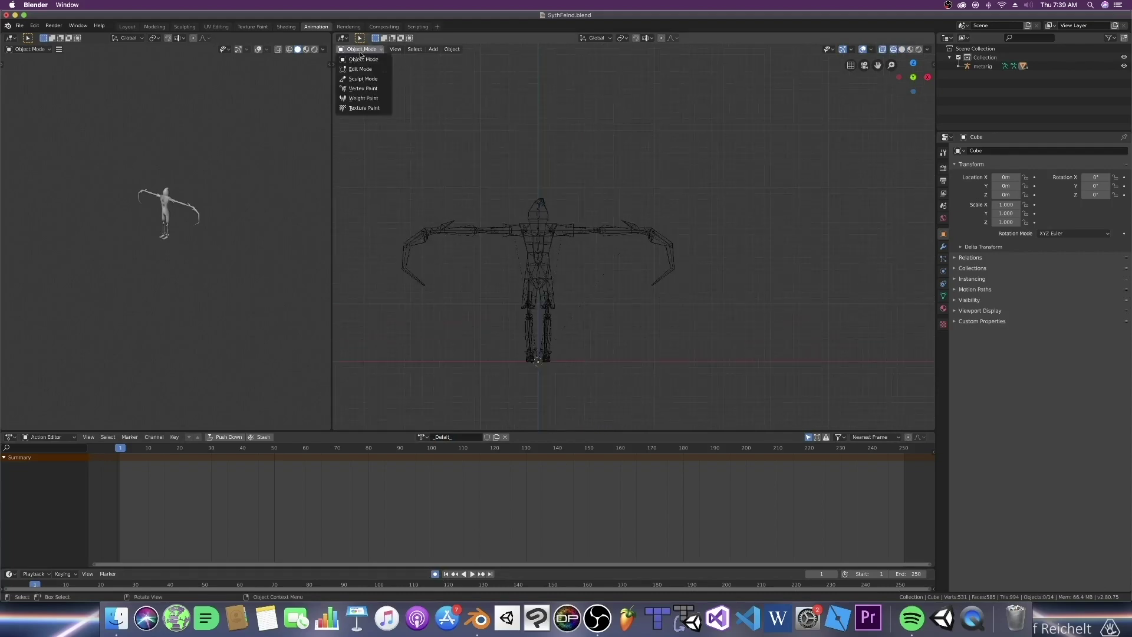
{"action": "left_click", "coordinate": [620, 224]}
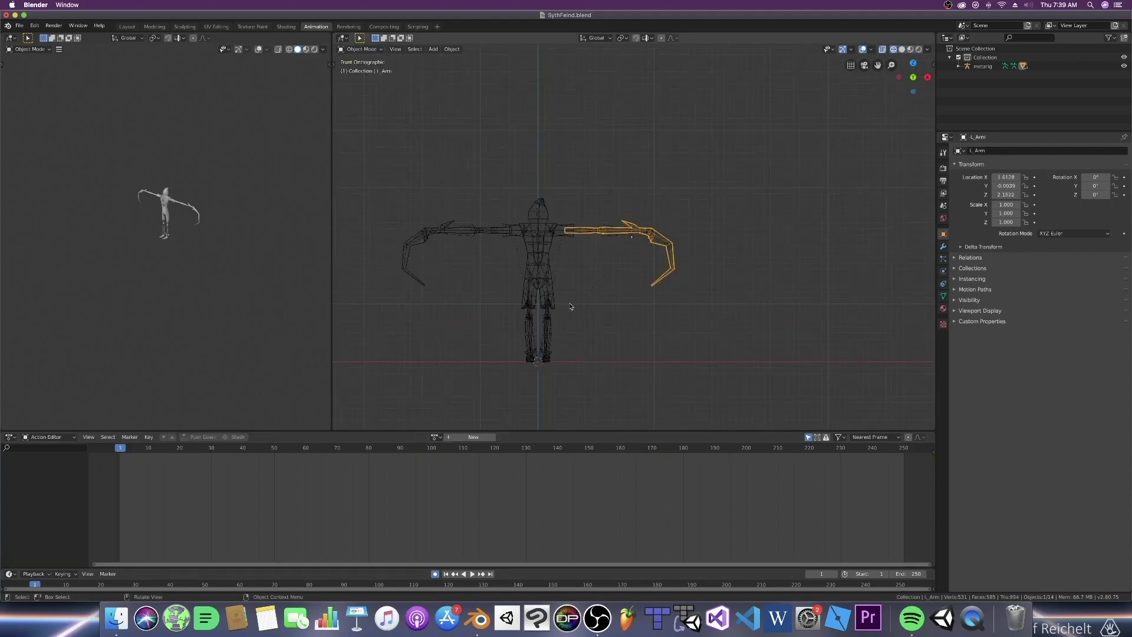
{"action": "left_click", "coordinate": [370, 55]}
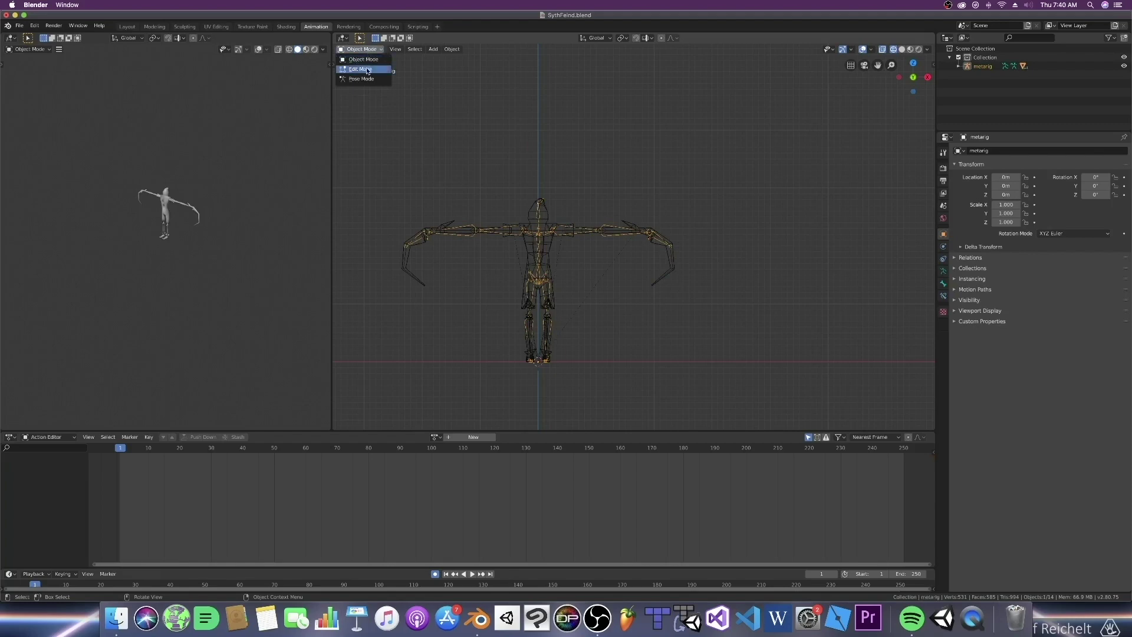
{"action": "left_click", "coordinate": [373, 81]}
{"action": "key", "text": "a"}
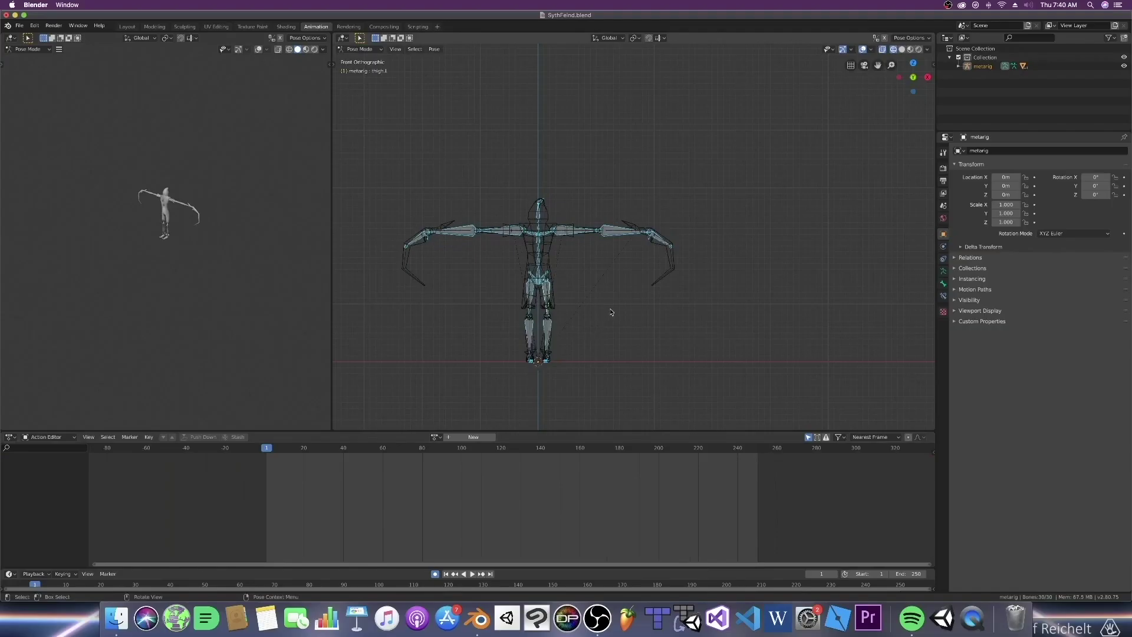
Step: Rotate all the bones in front view to test automatic keyframing, and restore their rest rotation
{"action": "key", "text": "r"}
{"action": "left_click", "coordinate": [497, 372]}
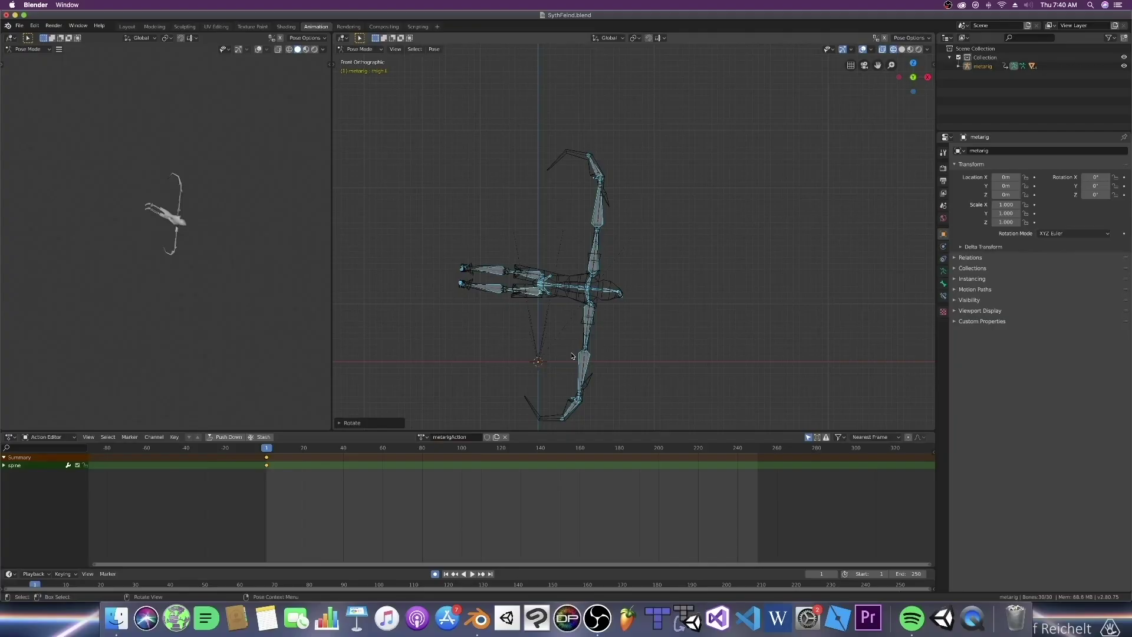
{"action": "key", "text": "KP_1"}
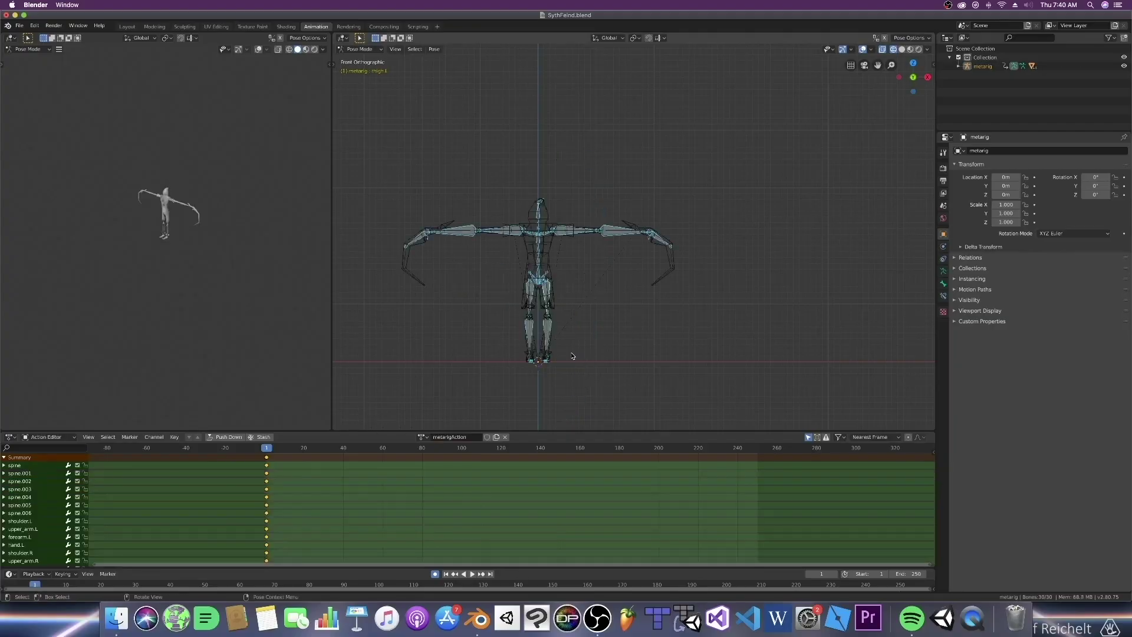
Step: Assign the previously created and named action to the metarig in the Action Editor
{"action": "scroll", "coordinate": [572, 357], "scroll_direction": "down", "scroll_amount": 3}
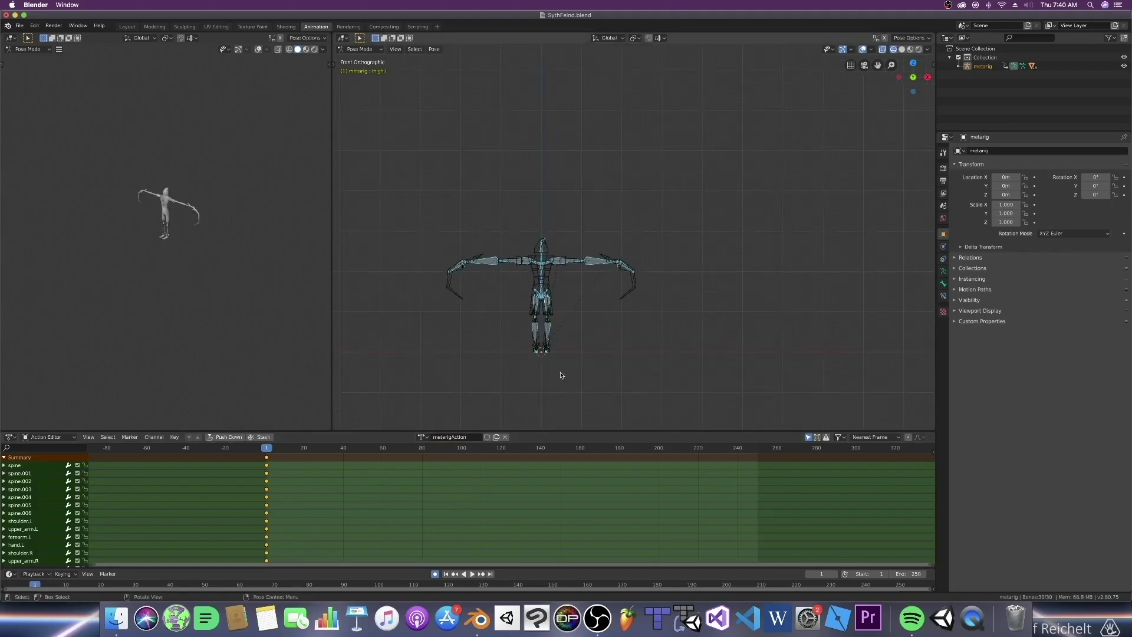
{"action": "left_click", "coordinate": [420, 437]}
{"action": "left_click", "coordinate": [448, 455]}
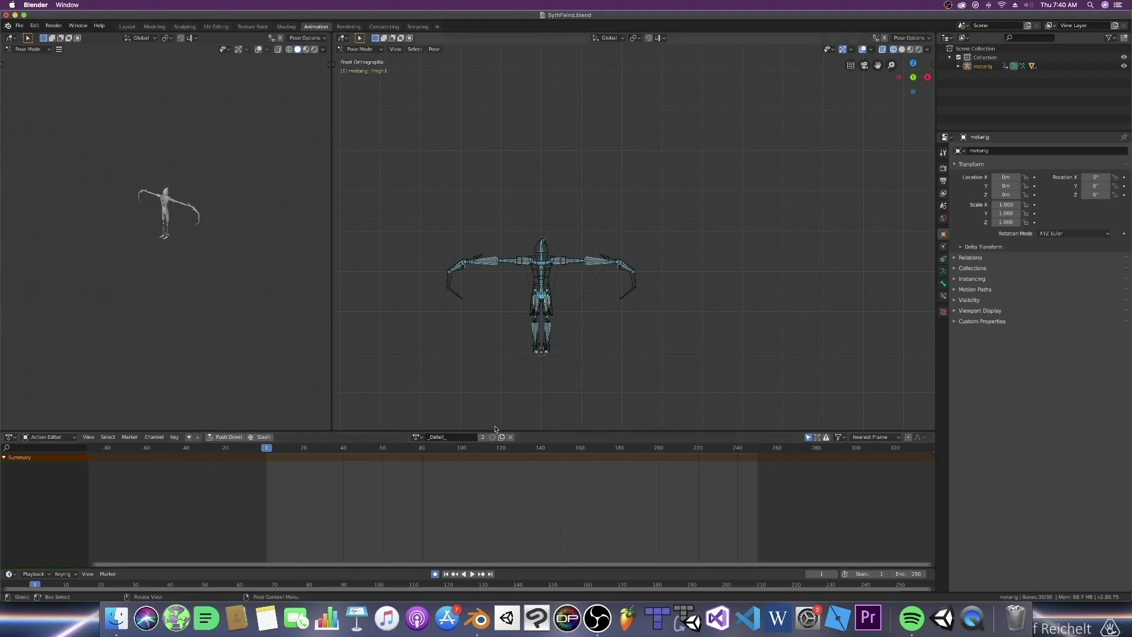
Step: Rotate the whole rig at frame 1 as a test within the assigned action, and clear the bones' rotation
{"action": "key", "text": "r"}
{"action": "left_click", "coordinate": [564, 404]}
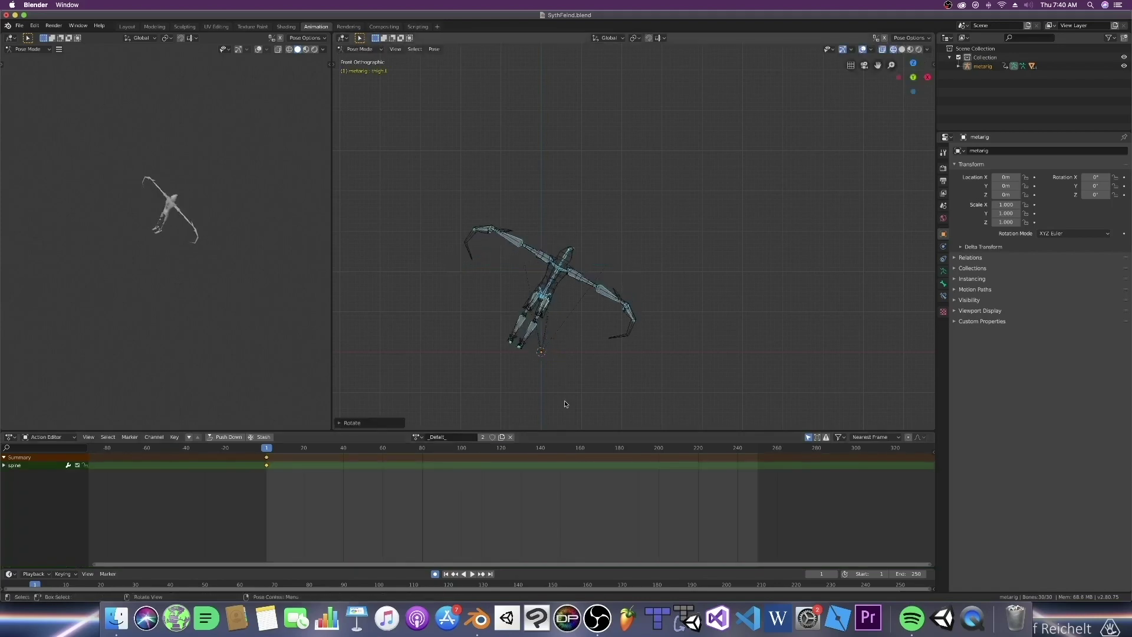
{"action": "key", "text": "alt+r"}
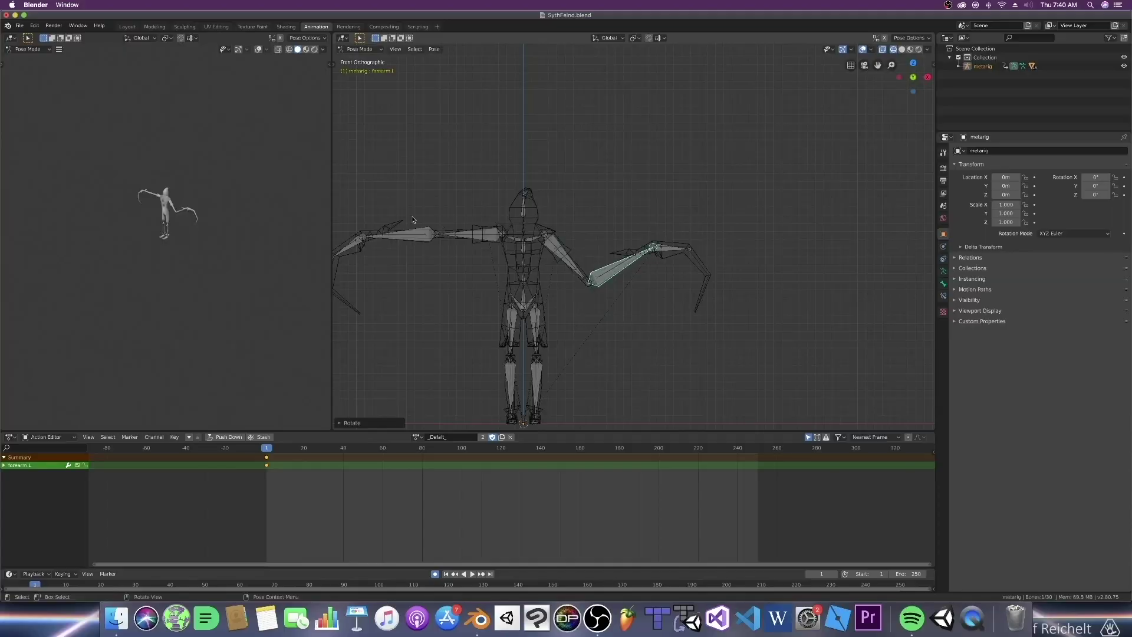
Step: Pose the character's right arm by rotating the upper arm down and the forearm up to mirror the left arm
{"action": "left_click", "coordinate": [458, 237]}
{"action": "key", "text": "r"}
{"action": "left_click", "coordinate": [436, 293]}
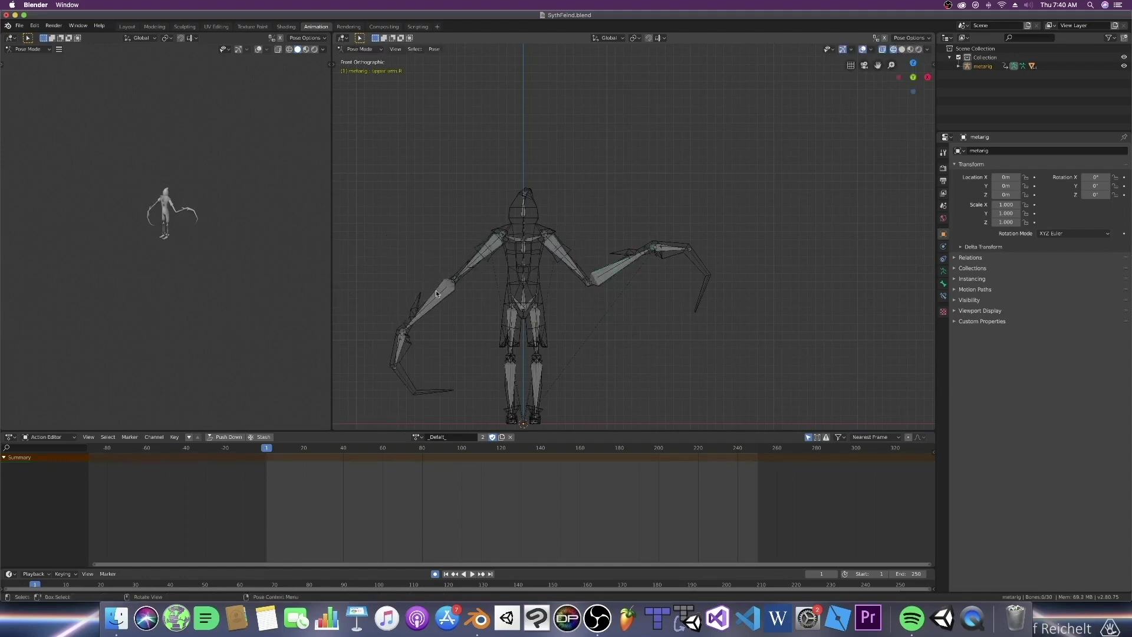
{"action": "left_click", "coordinate": [447, 295]}
{"action": "key", "text": "r"}
{"action": "left_click", "coordinate": [374, 253]}
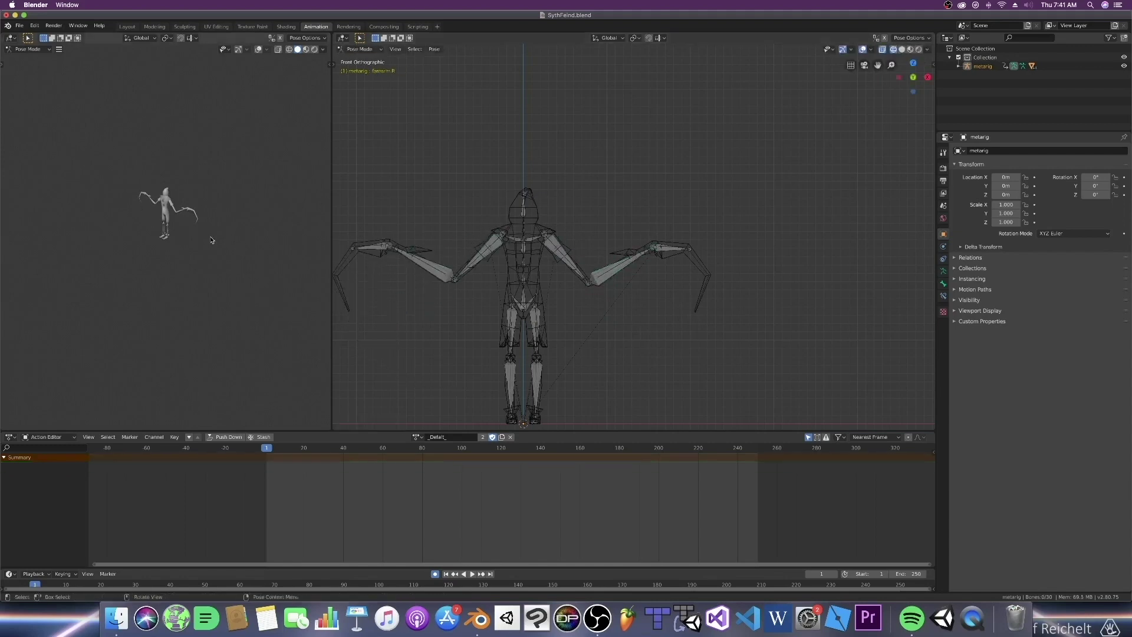
{"action": "left_click", "coordinate": [270, 263]}
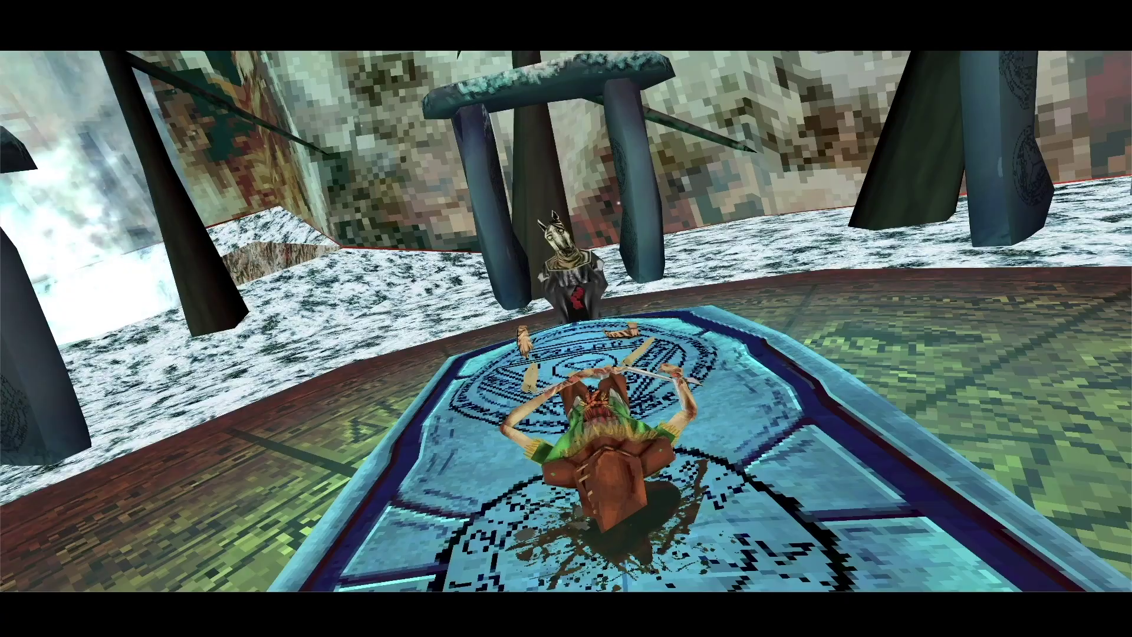